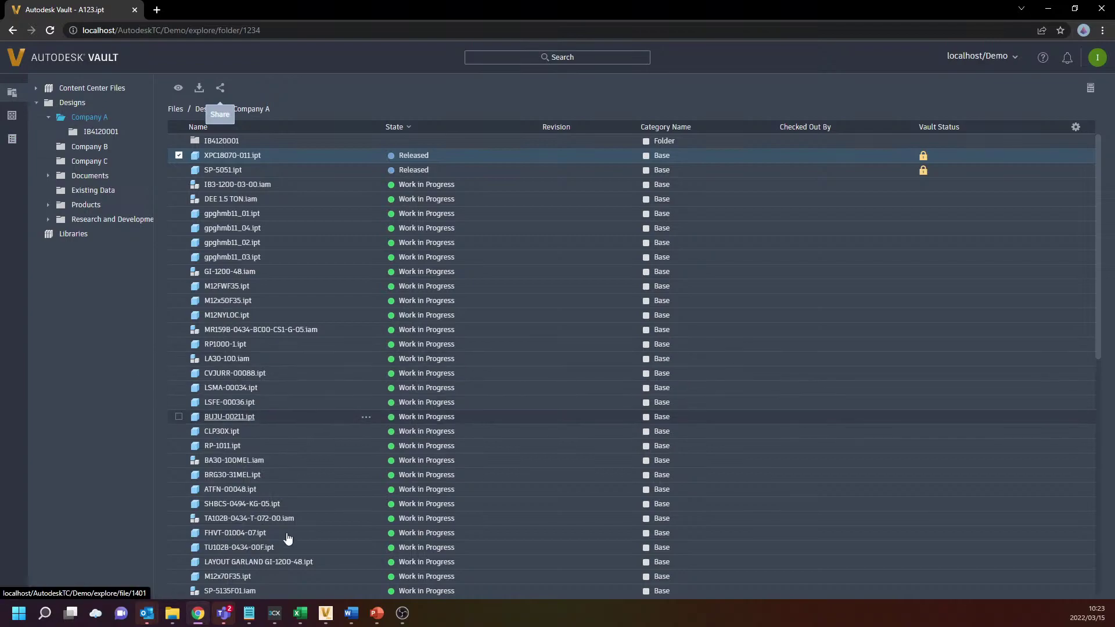
In the desktop Vault client, browse Designs > Research and Development > Company A to its released parts, then minimize it
click(325, 614)
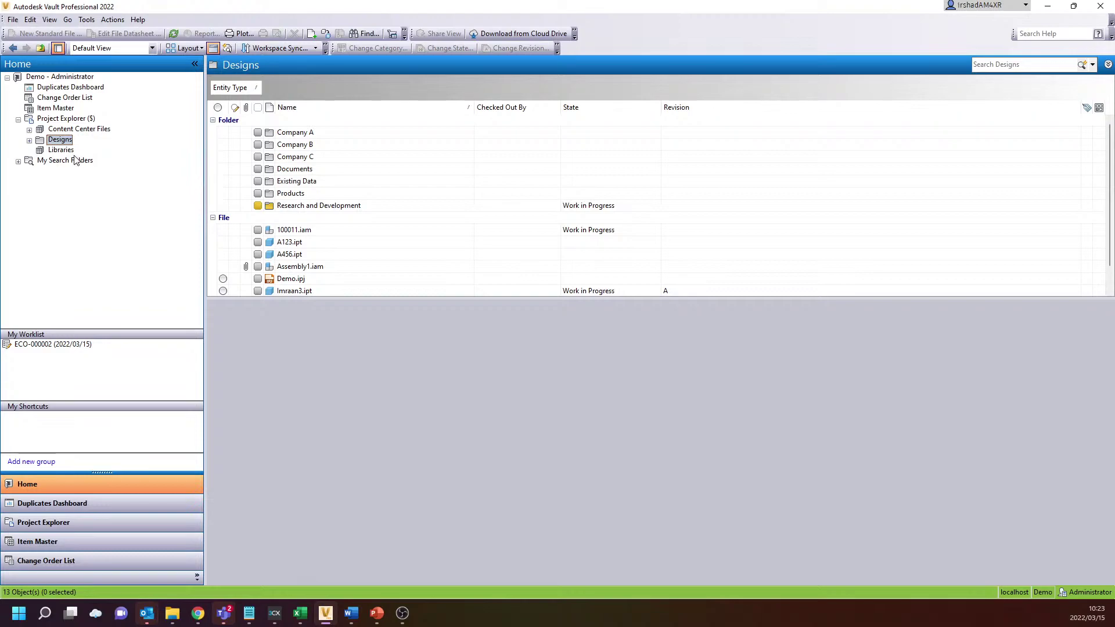
click(29, 140)
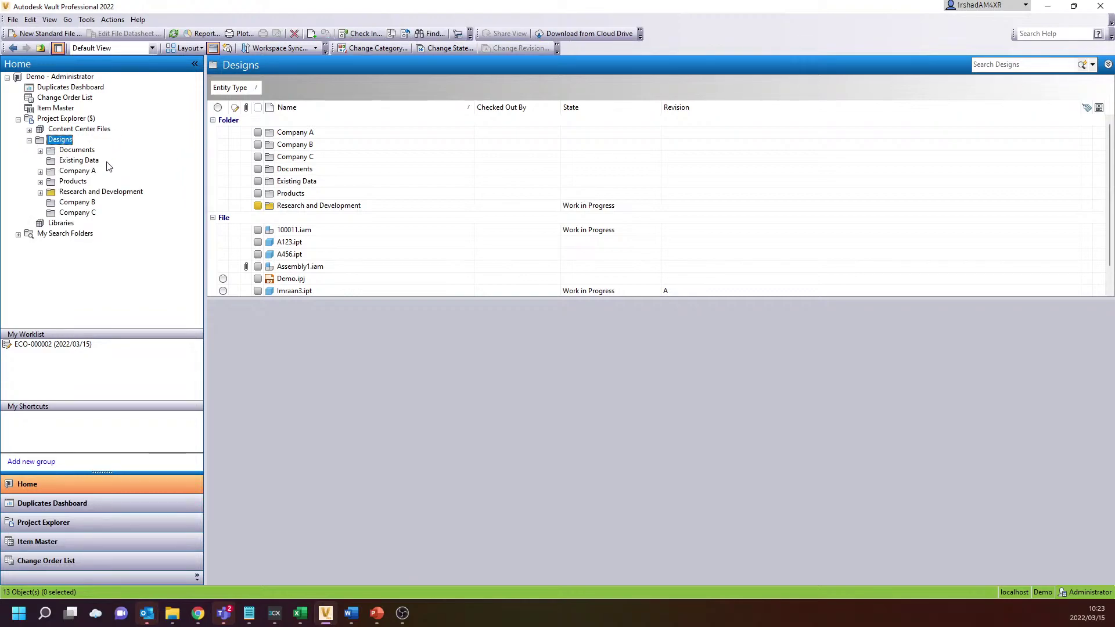
click(111, 194)
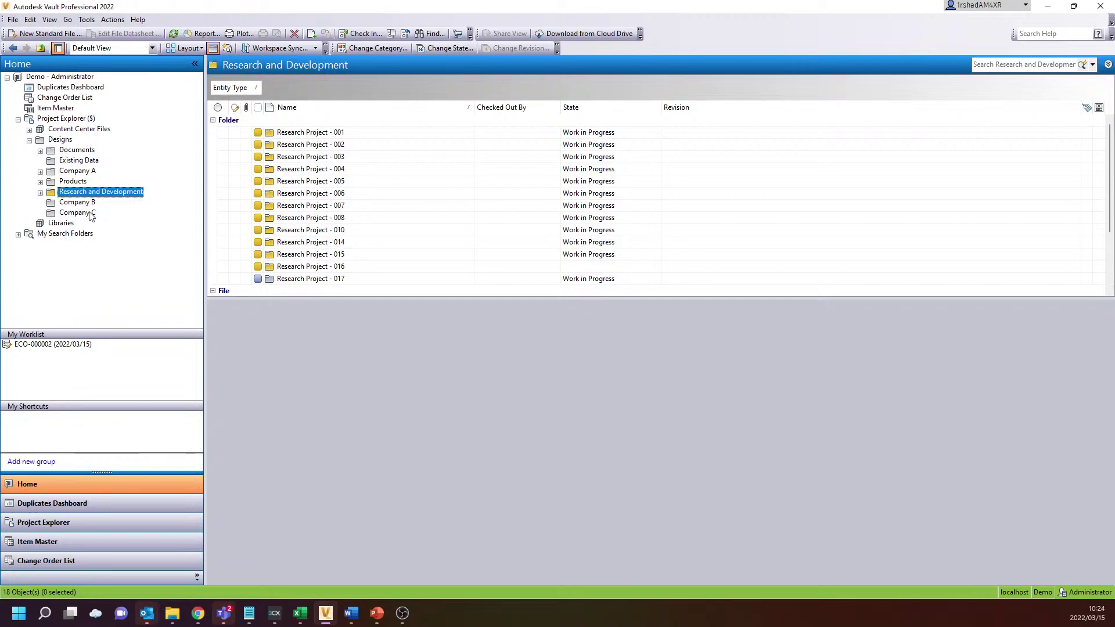
click(75, 171)
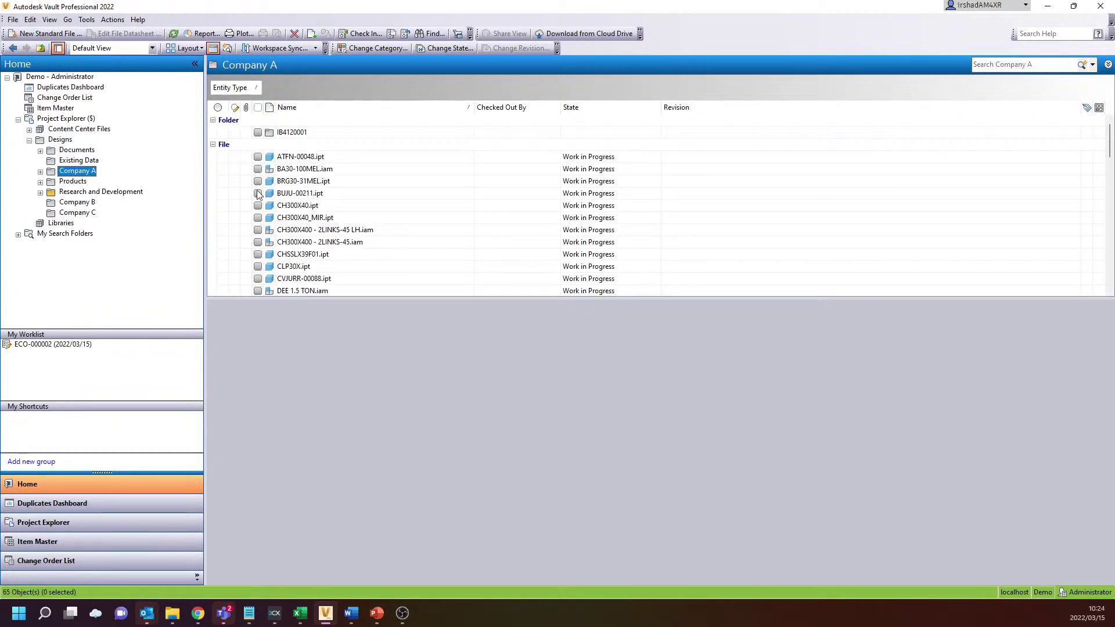
scroll(294, 155, down, 3)
scroll(295, 155, down, 10)
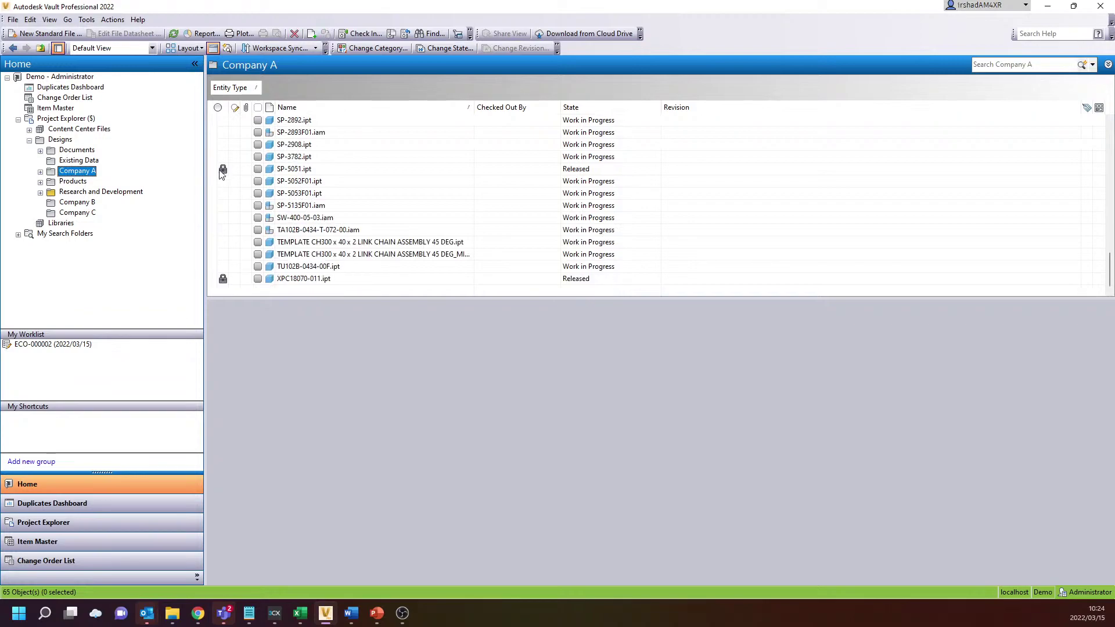
mouse_move(225, 282)
click(1049, 7)
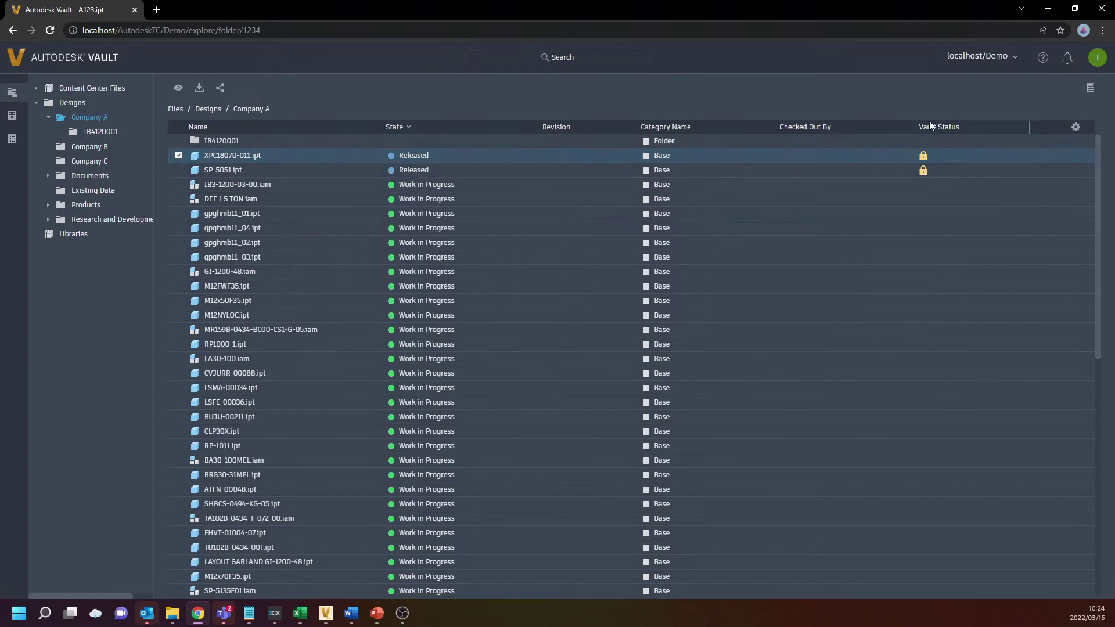
Apply the 'Show released files only' setting, then briefly bring up and minimize the desktop client
click(1098, 65)
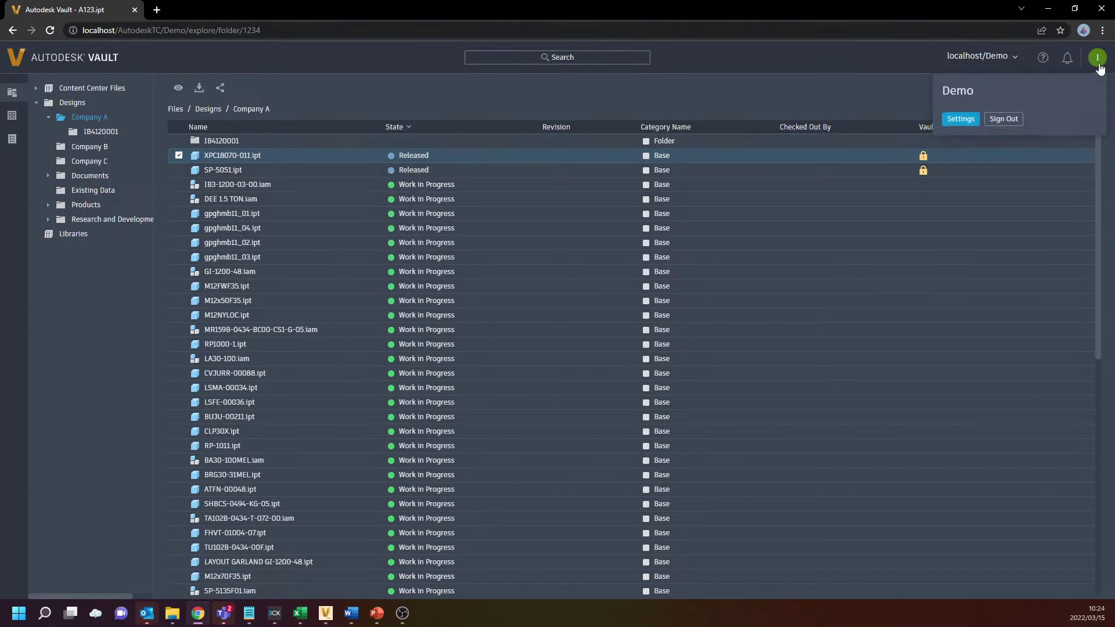
click(960, 120)
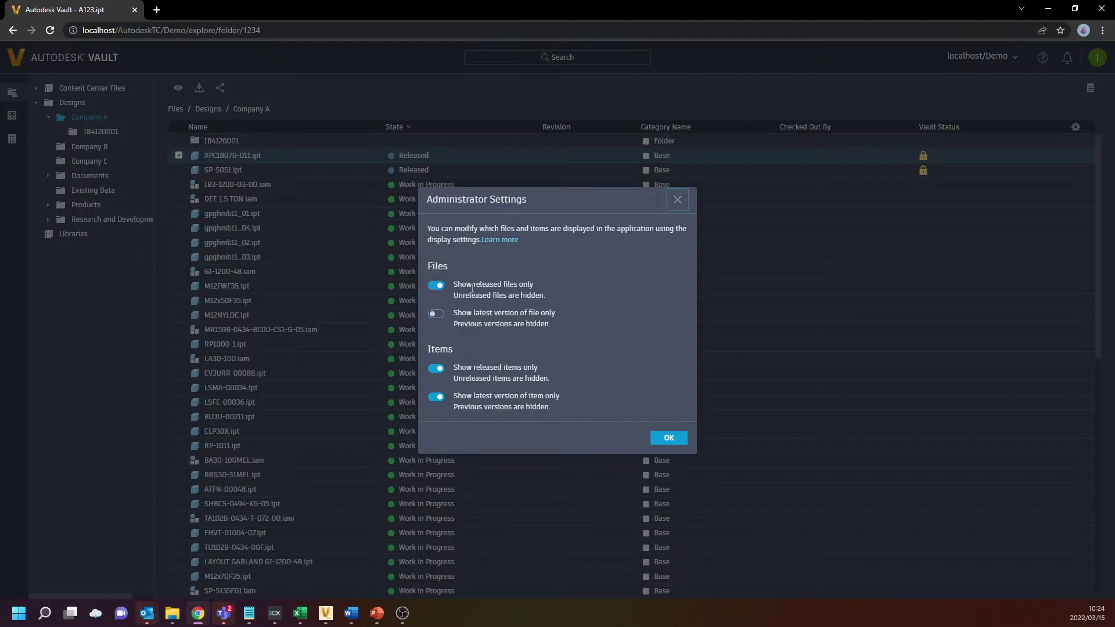
click(668, 439)
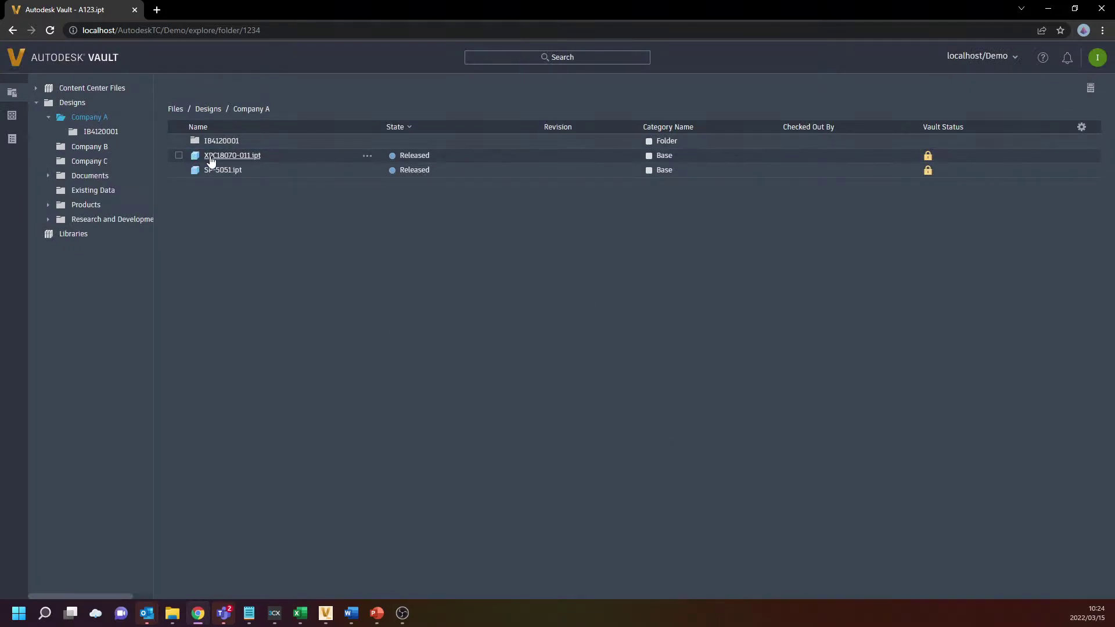
click(326, 612)
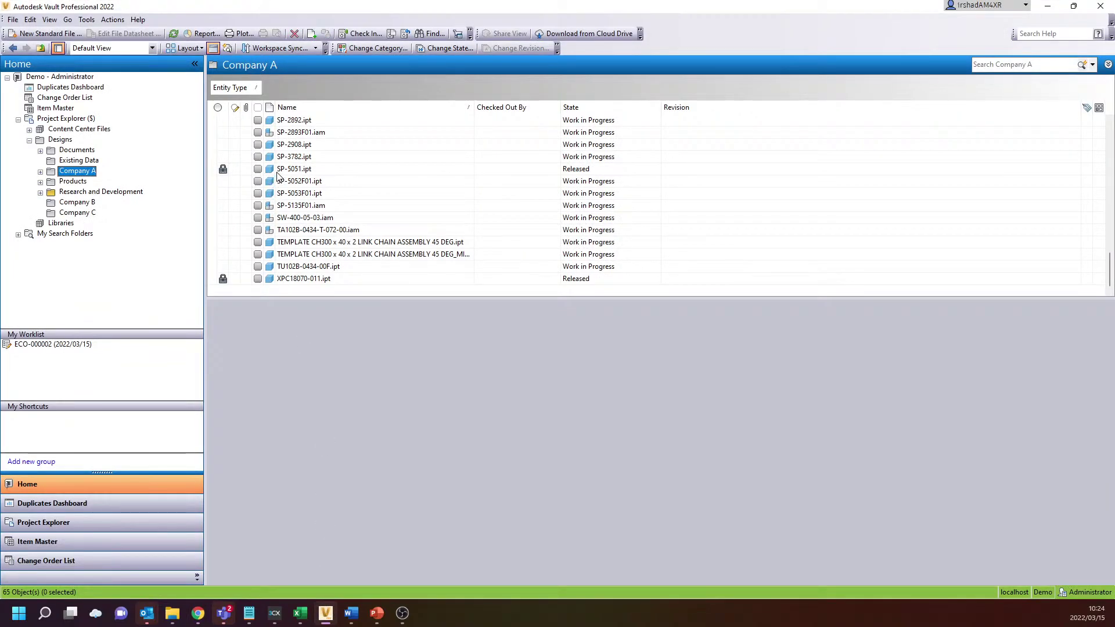
click(1048, 6)
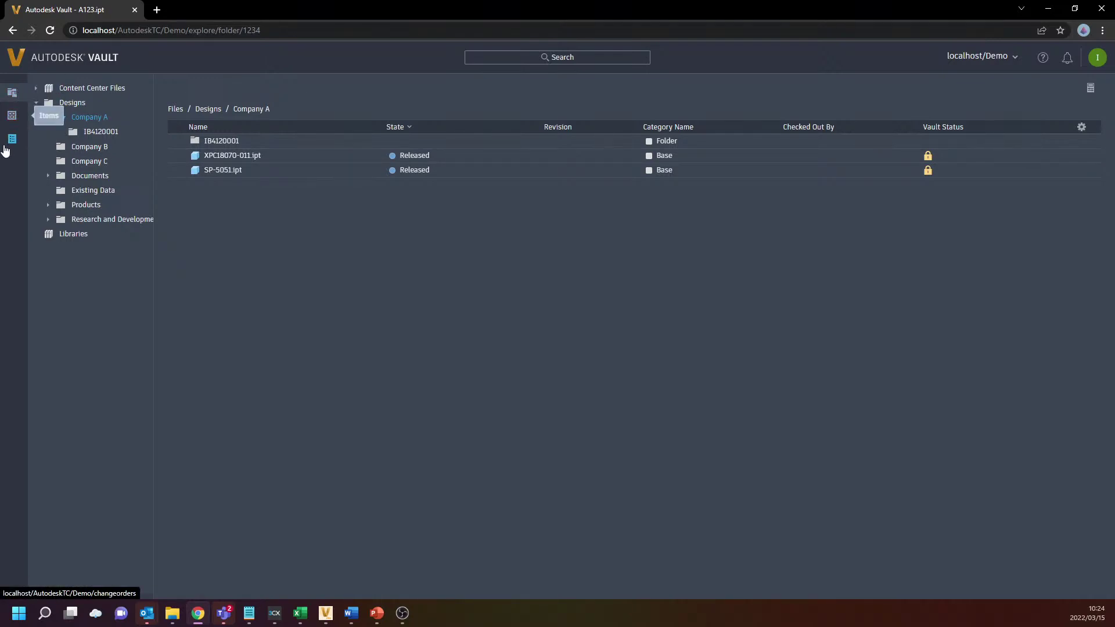
click(64, 90)
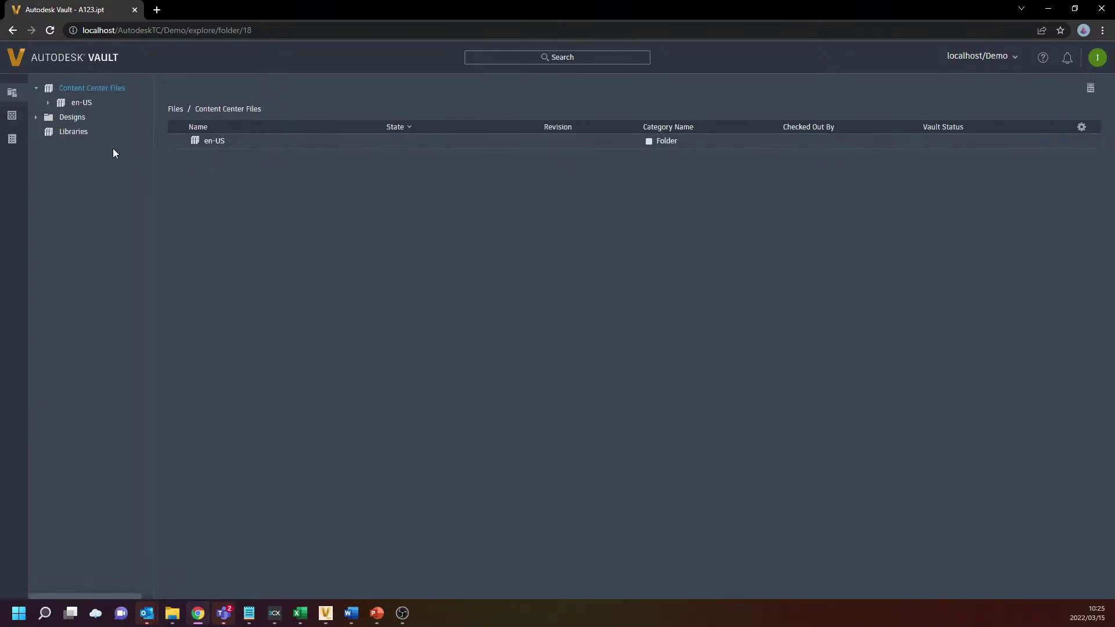
click(51, 132)
click(37, 117)
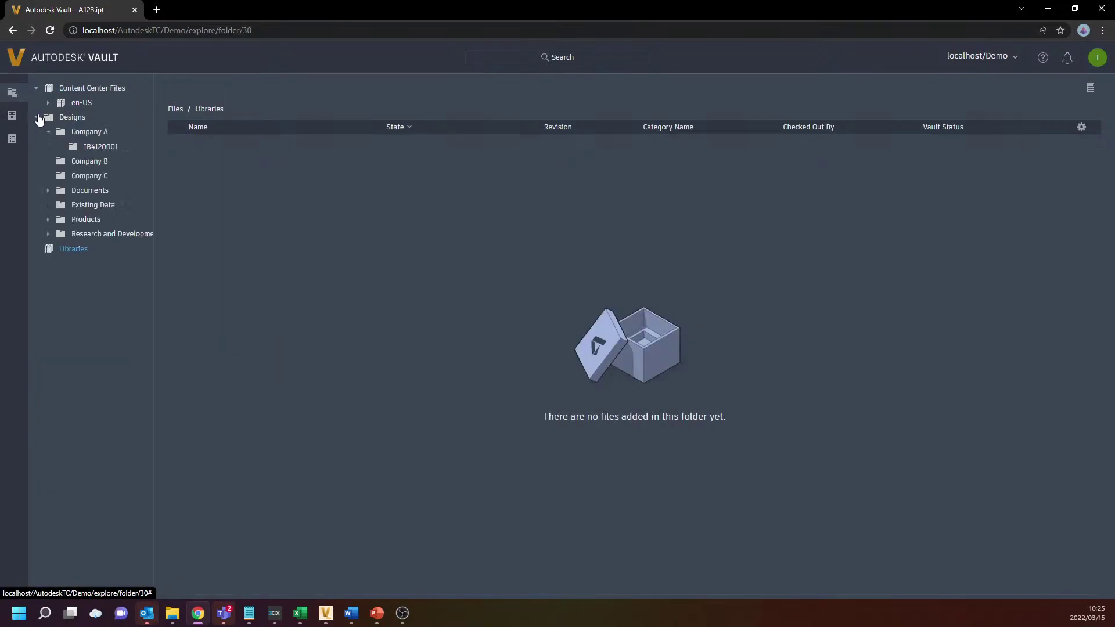
click(58, 133)
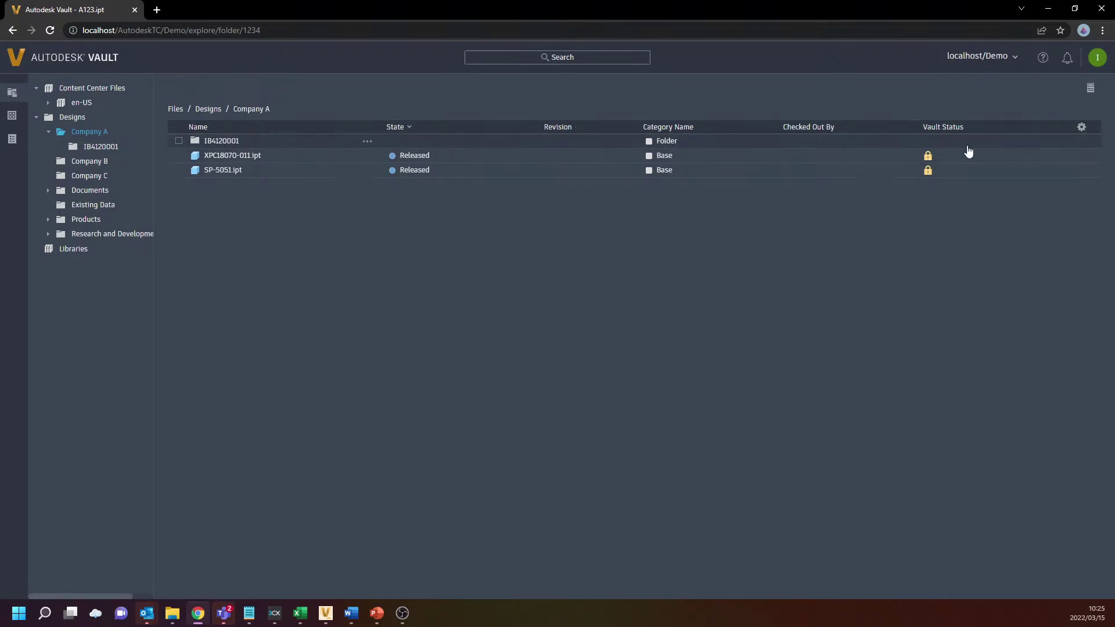
Browse the column settings' system defined properties, then navigate back to Designs > Company A
click(1082, 128)
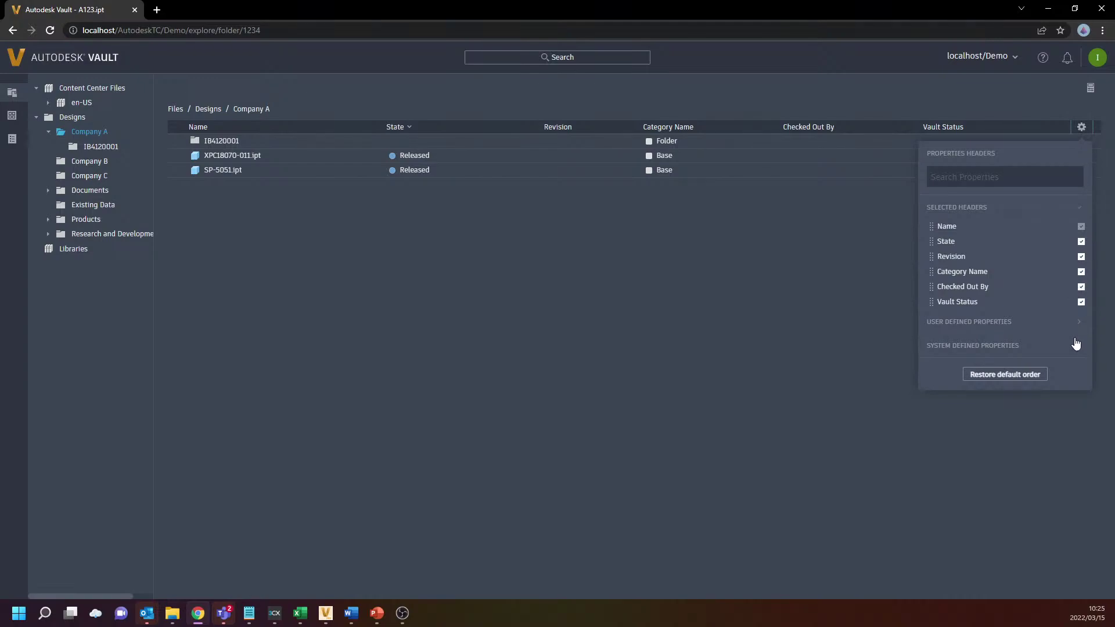
click(984, 175)
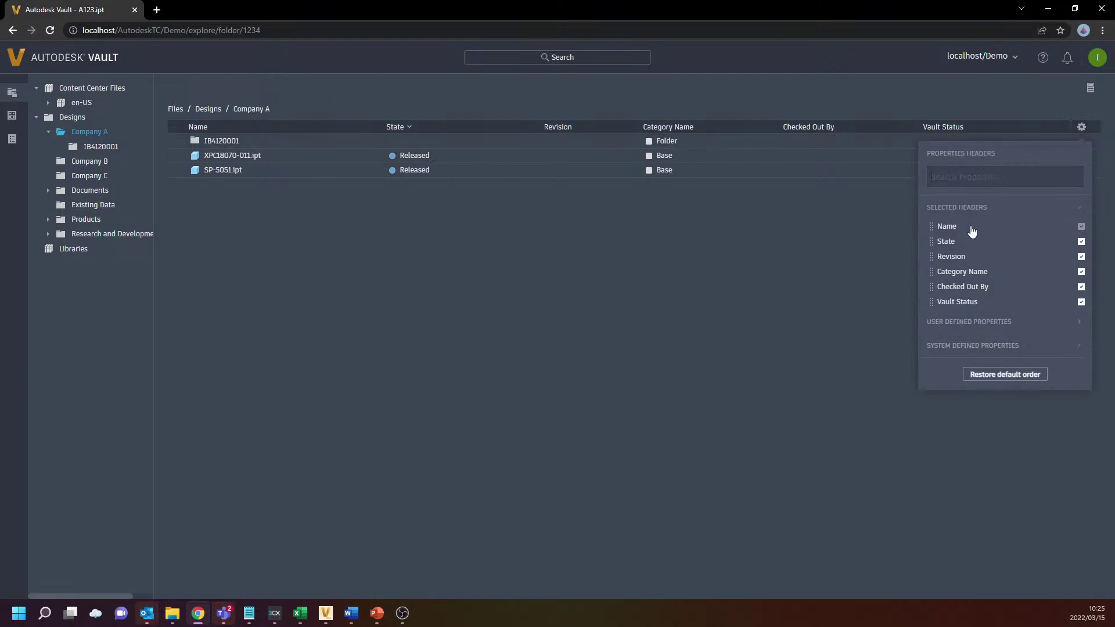
click(996, 346)
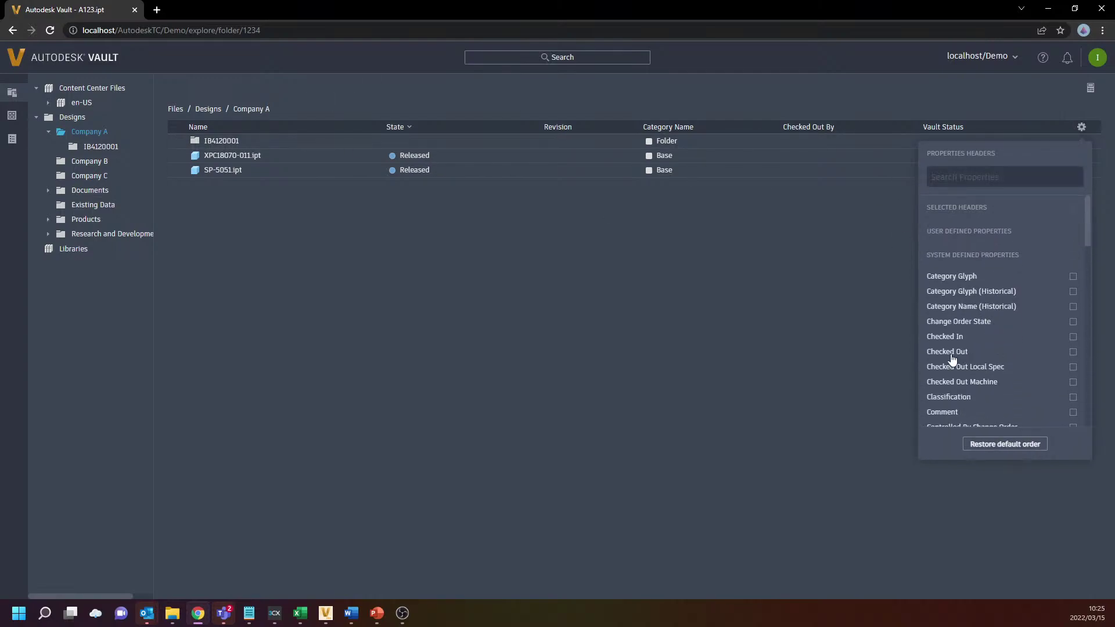
scroll(1042, 369, down, 2)
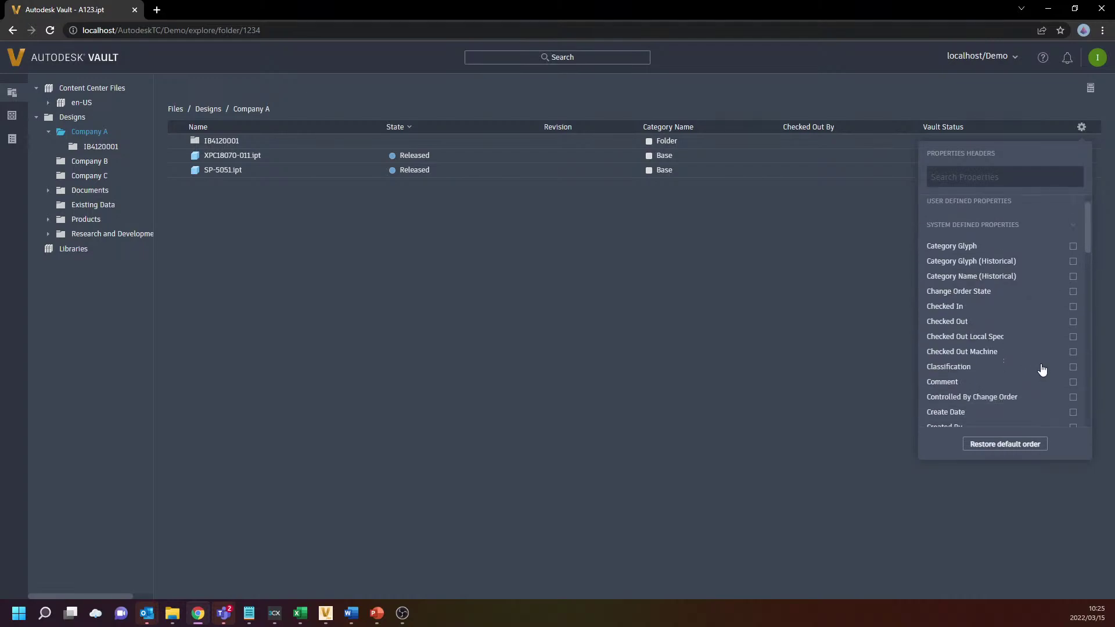
scroll(1041, 369, up, 2)
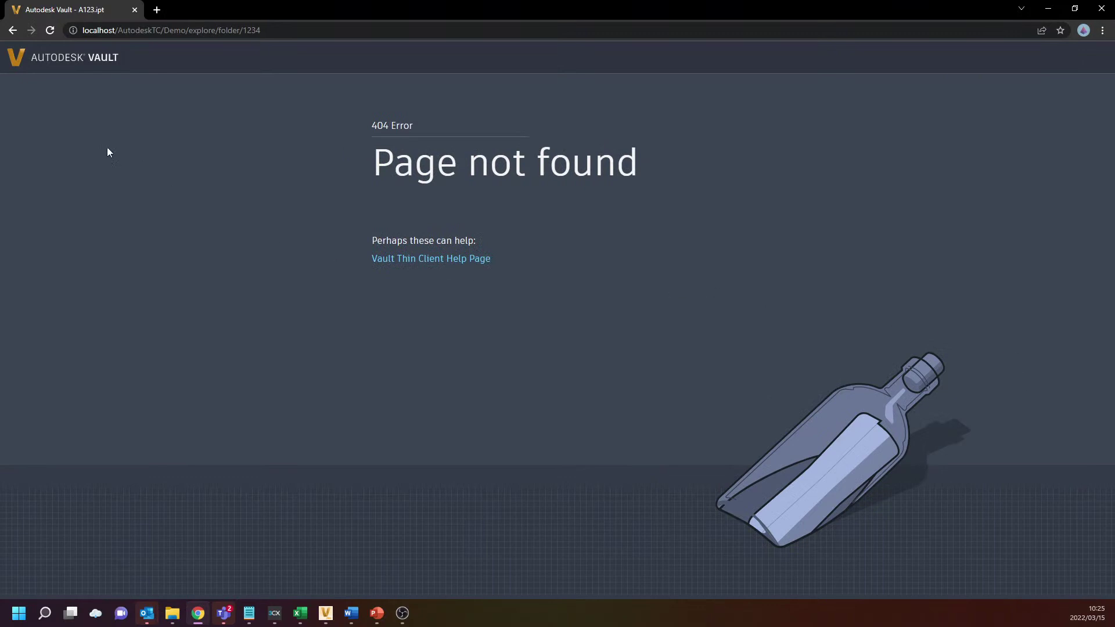
click(28, 59)
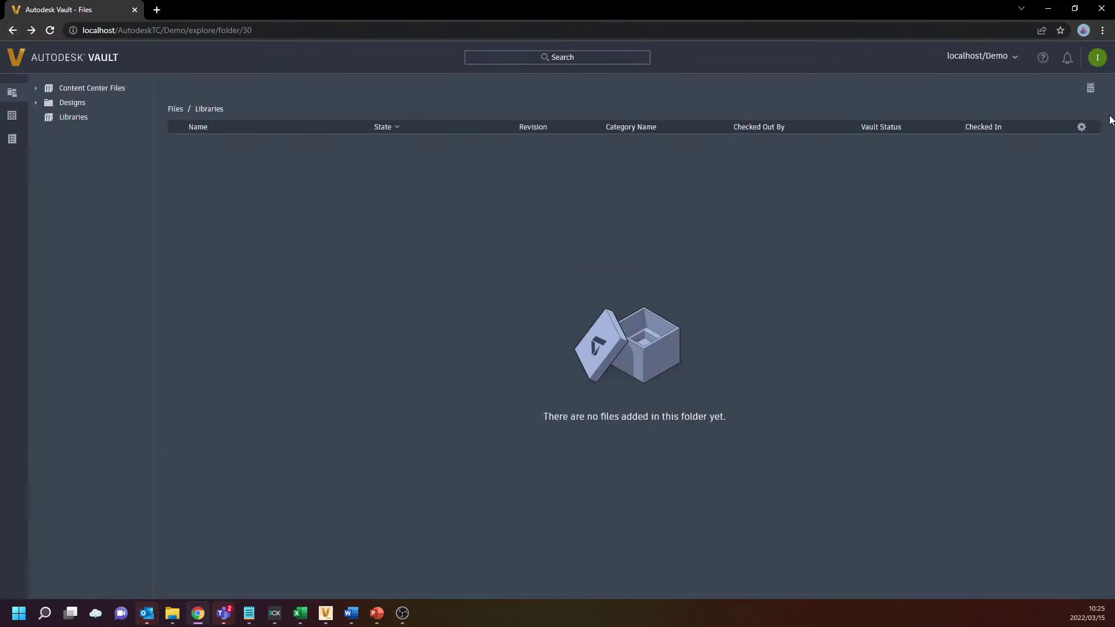
click(1080, 128)
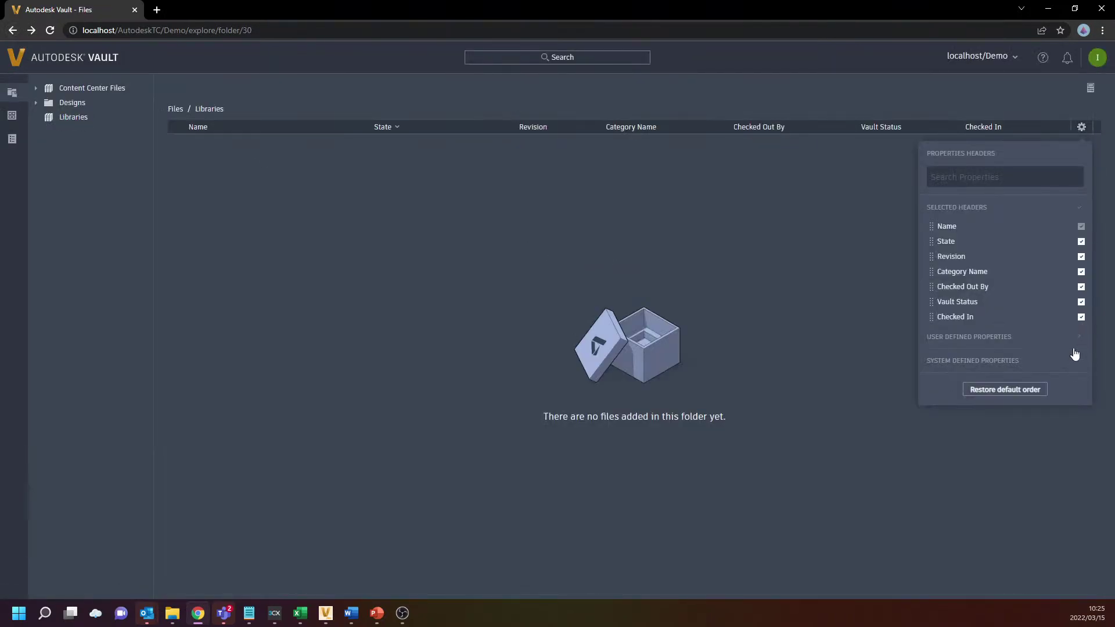
click(69, 105)
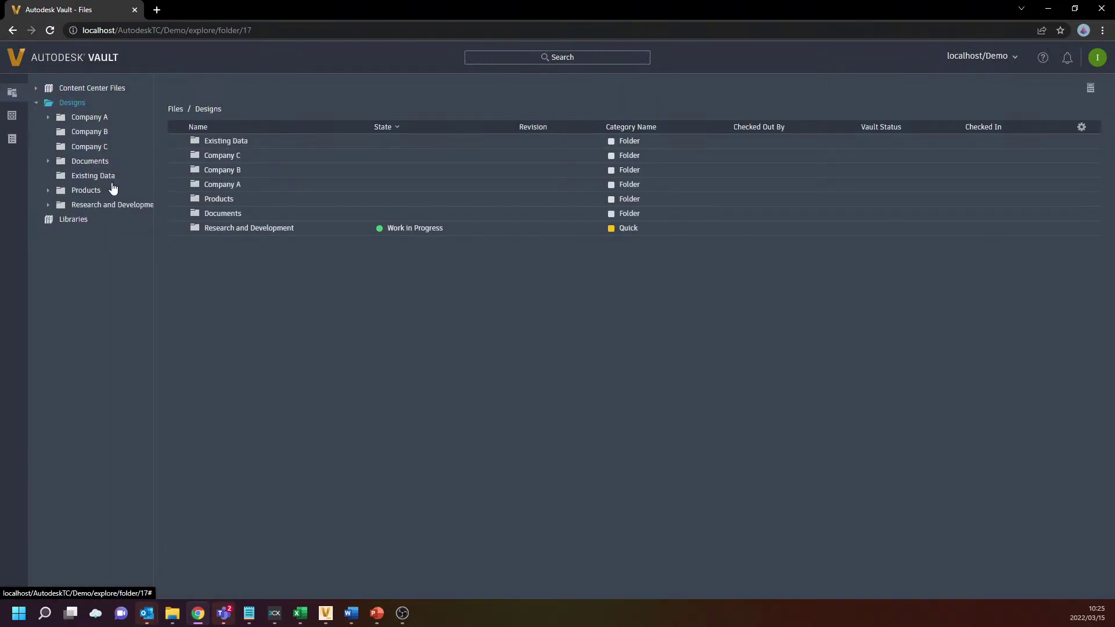
click(87, 117)
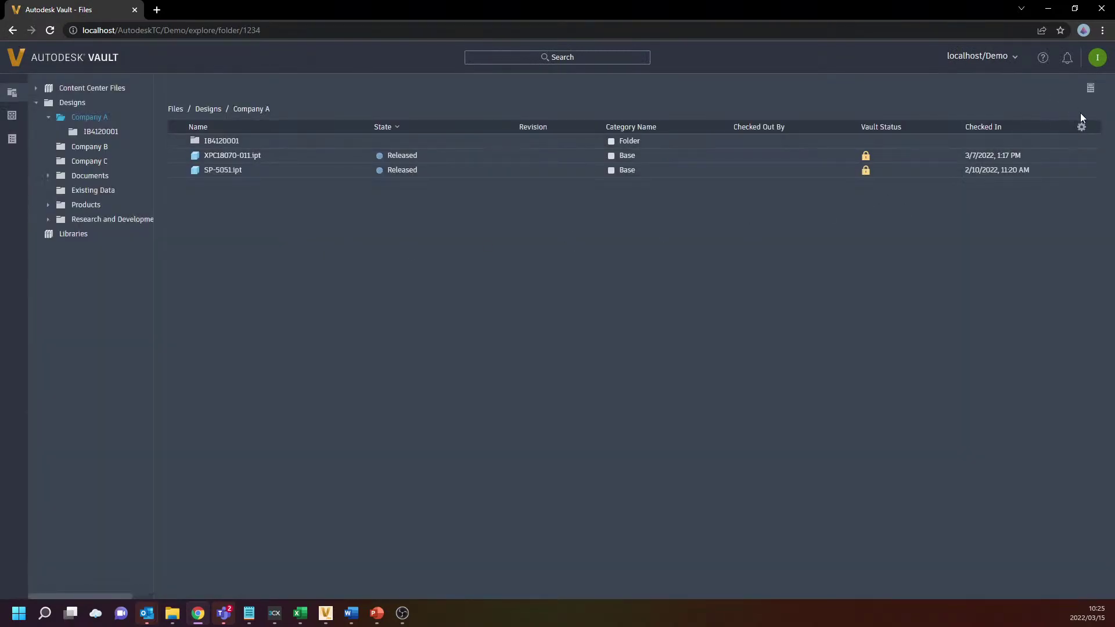
Add a Part Number column from the user defined properties to the Company A listing
click(1082, 127)
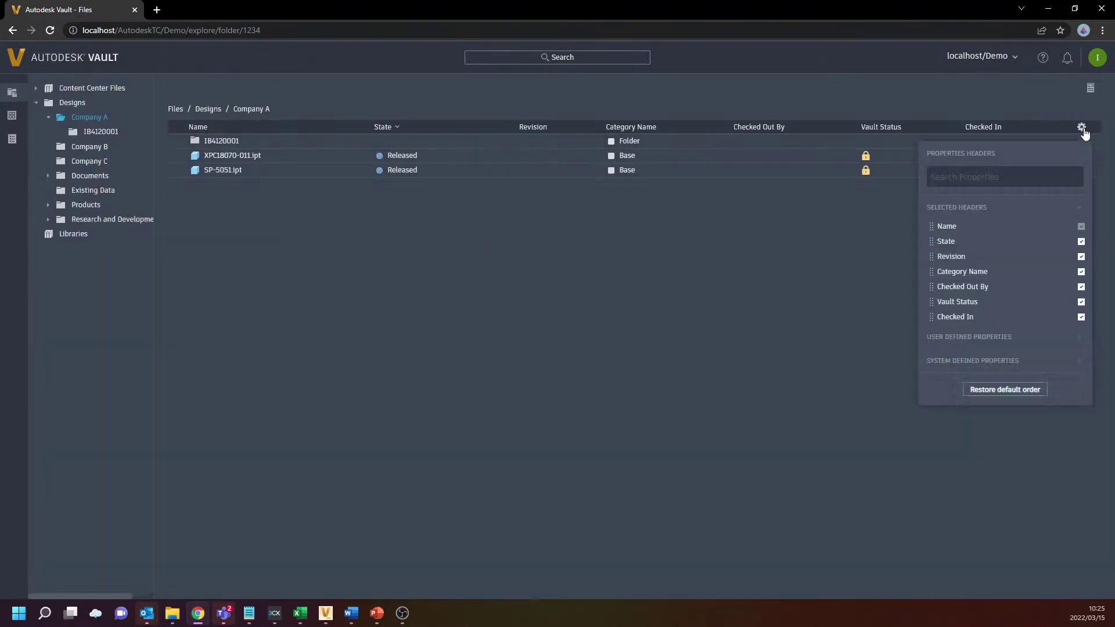
click(1012, 360)
click(982, 129)
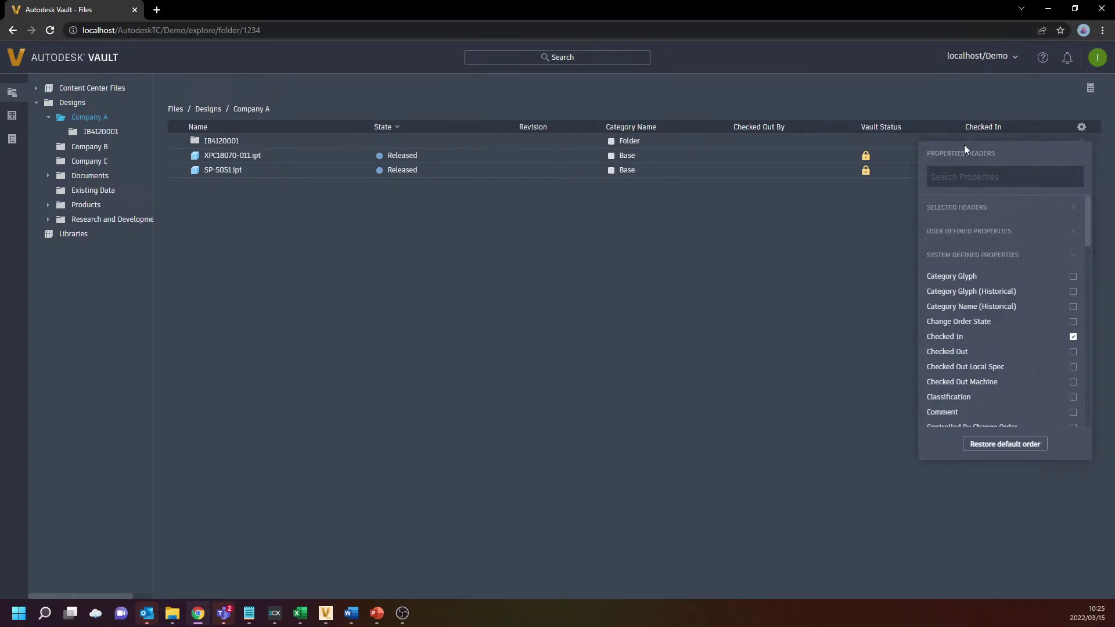
scroll(1011, 368, down, 3)
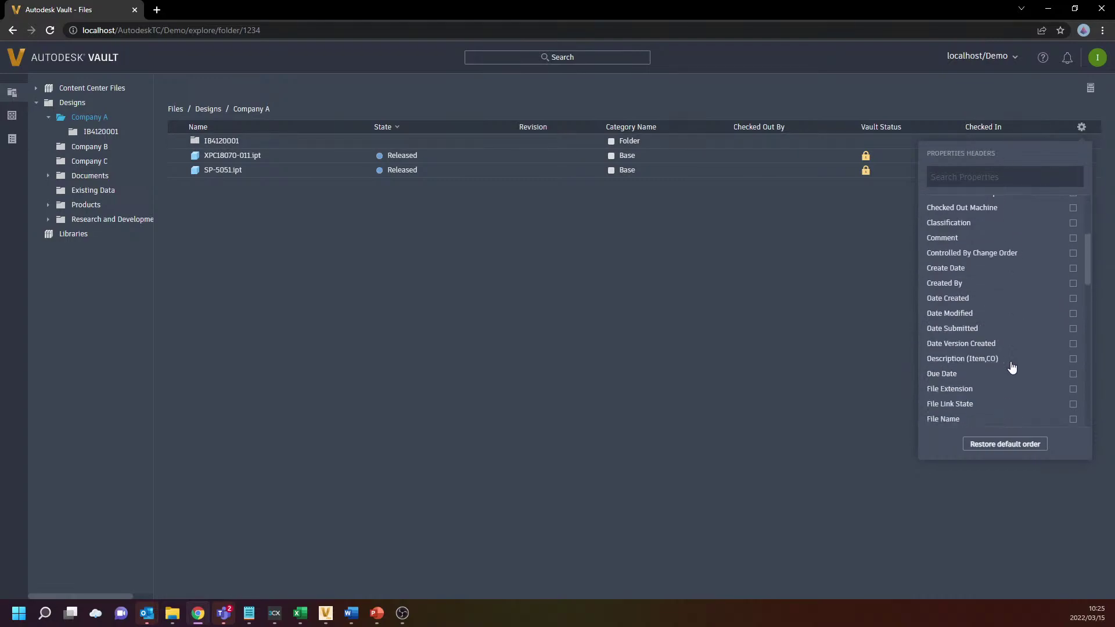
scroll(1011, 366, down, 8)
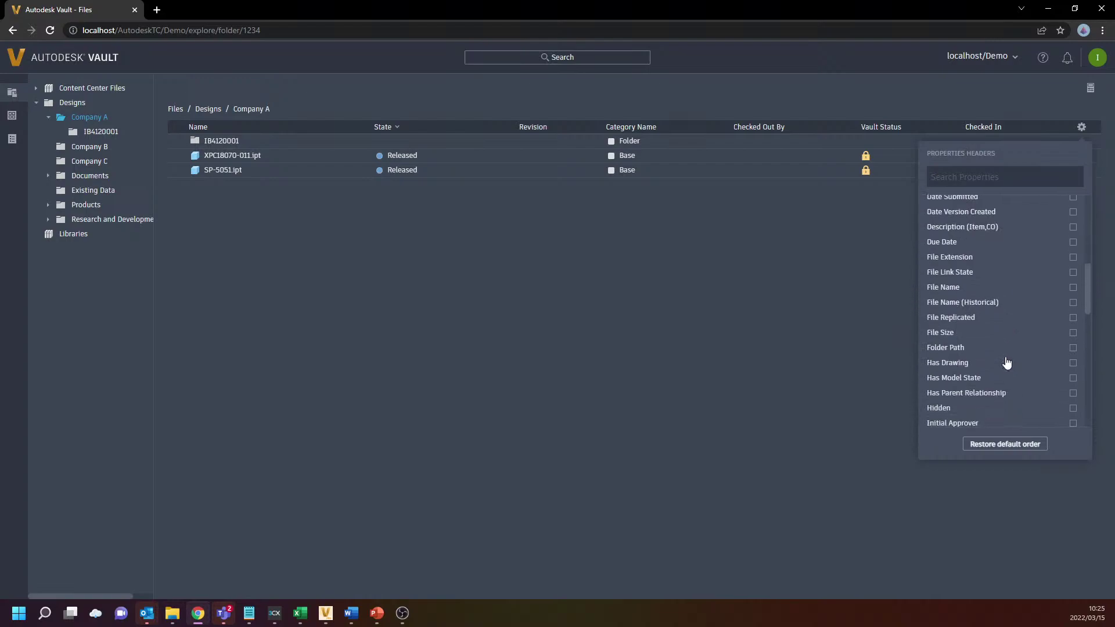
scroll(1007, 361, down, 4)
scroll(1007, 355, up, 15)
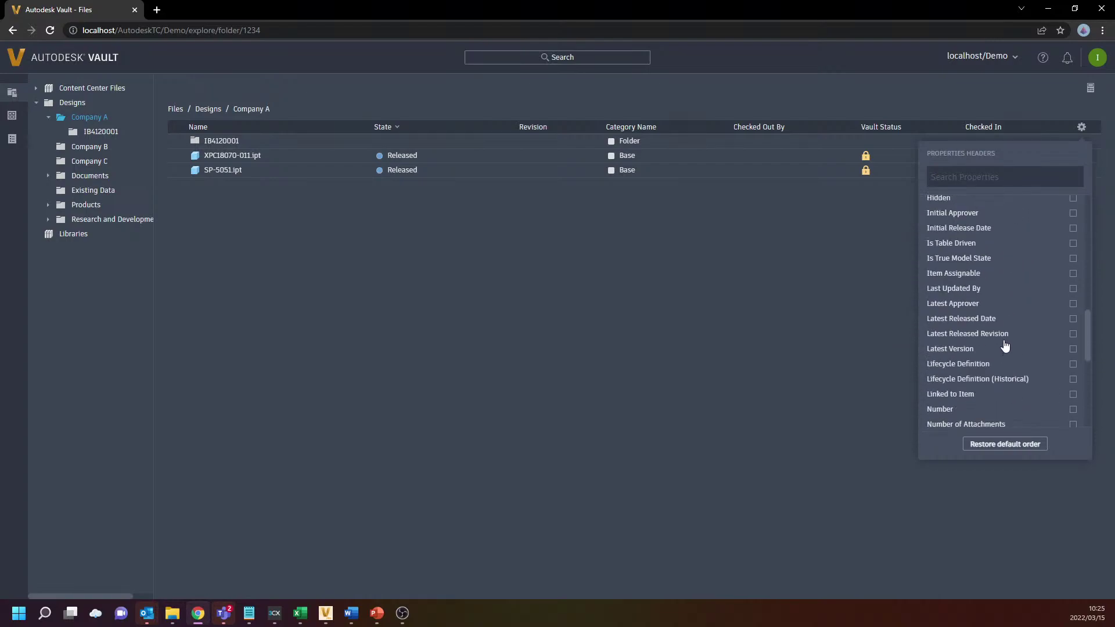
click(968, 256)
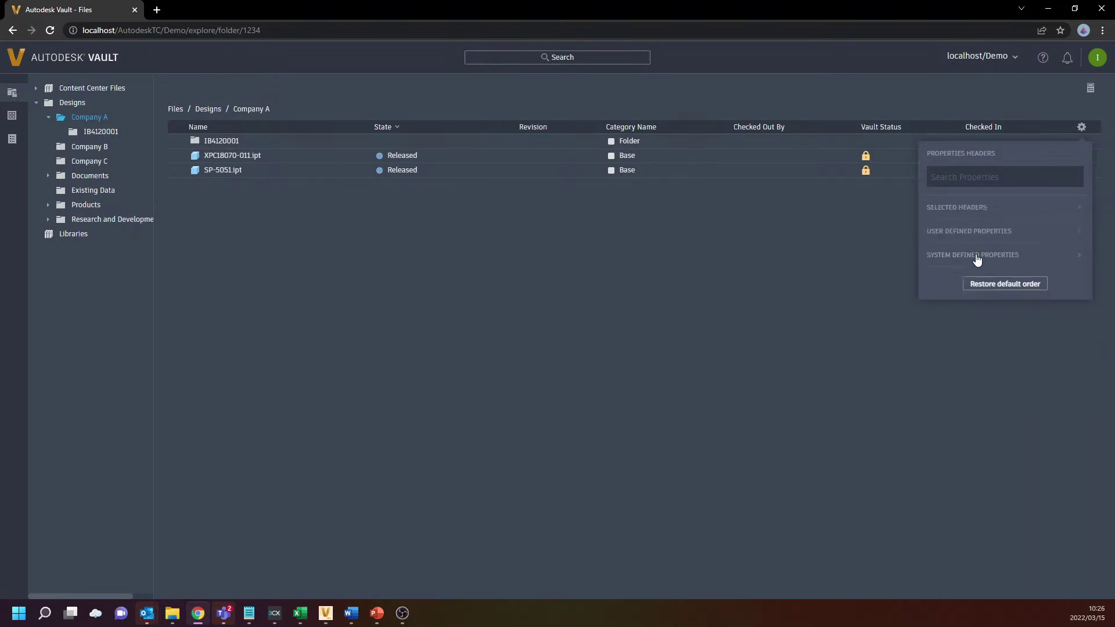
click(973, 235)
scroll(992, 366, down, 6)
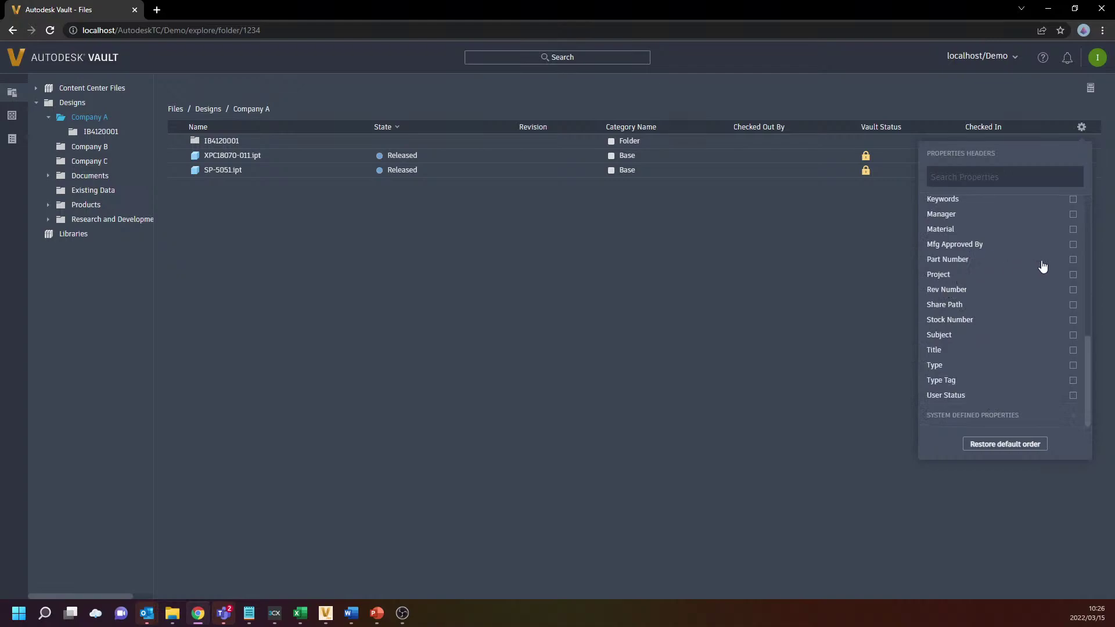
click(1073, 259)
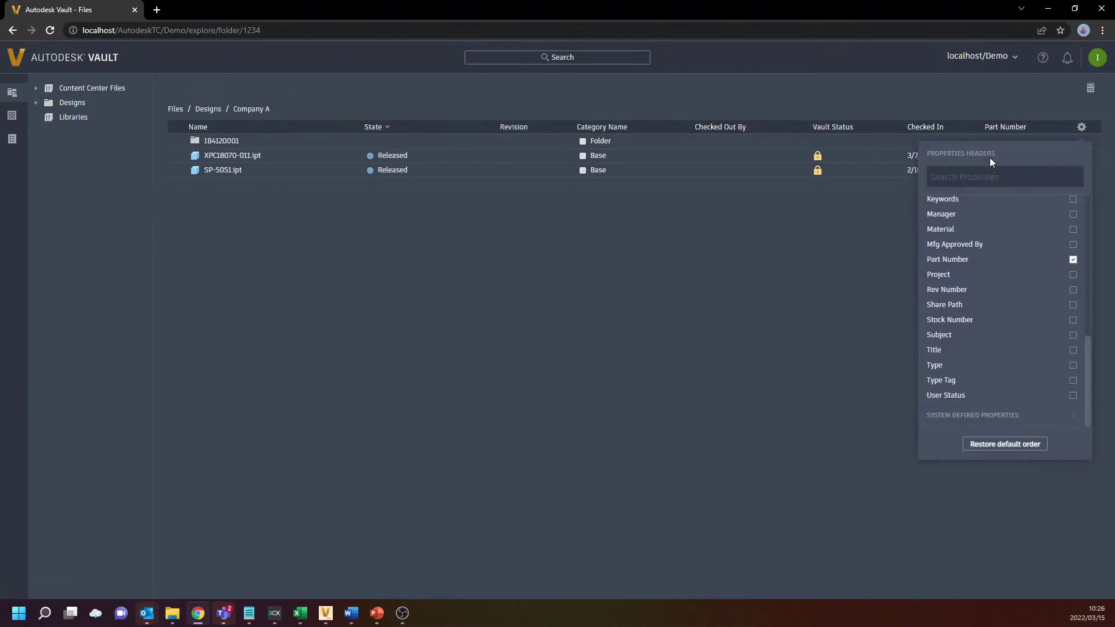
click(790, 262)
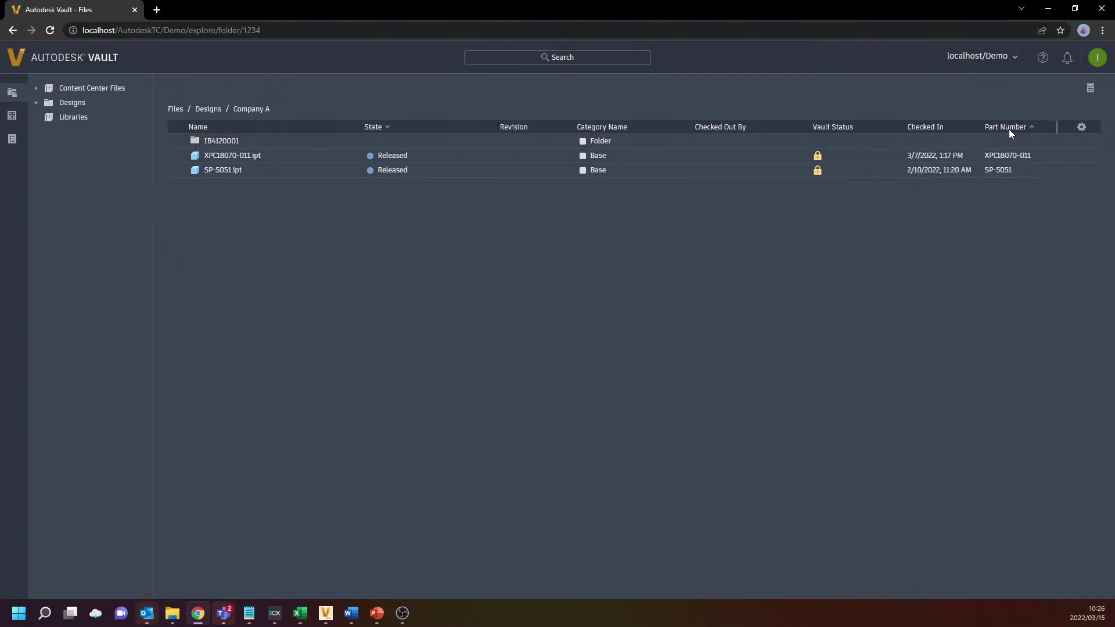
click(495, 57)
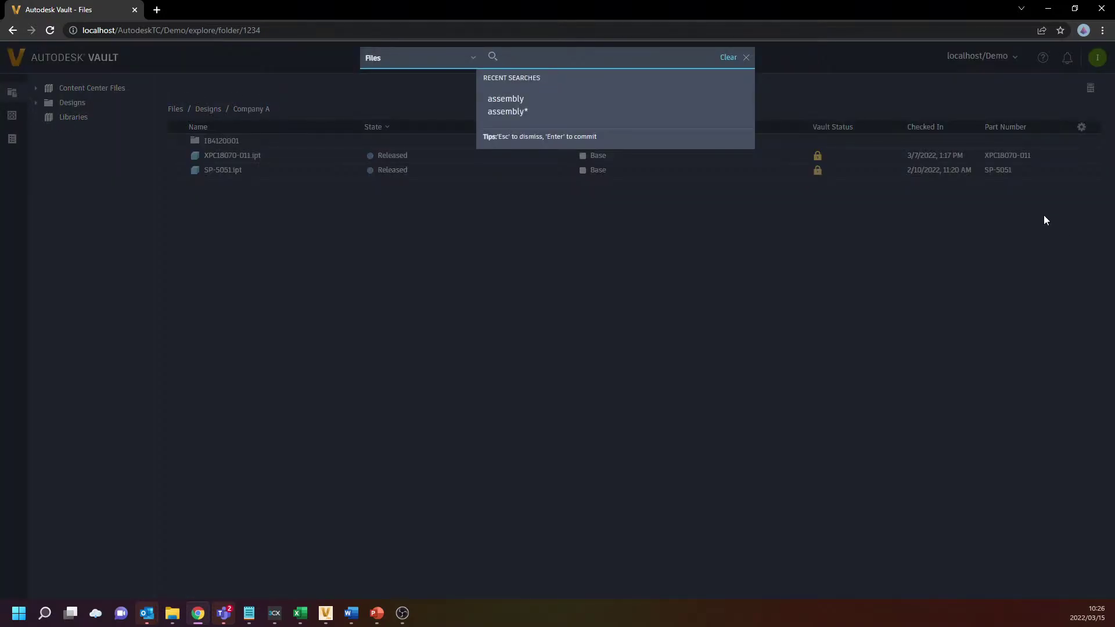
key(Return)
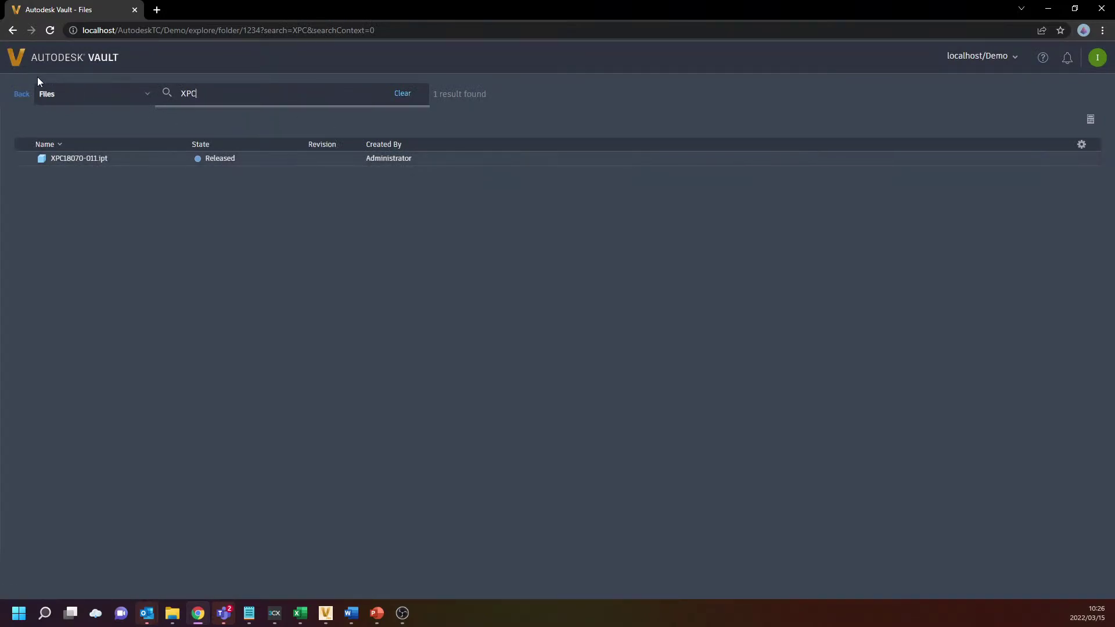
click(402, 94)
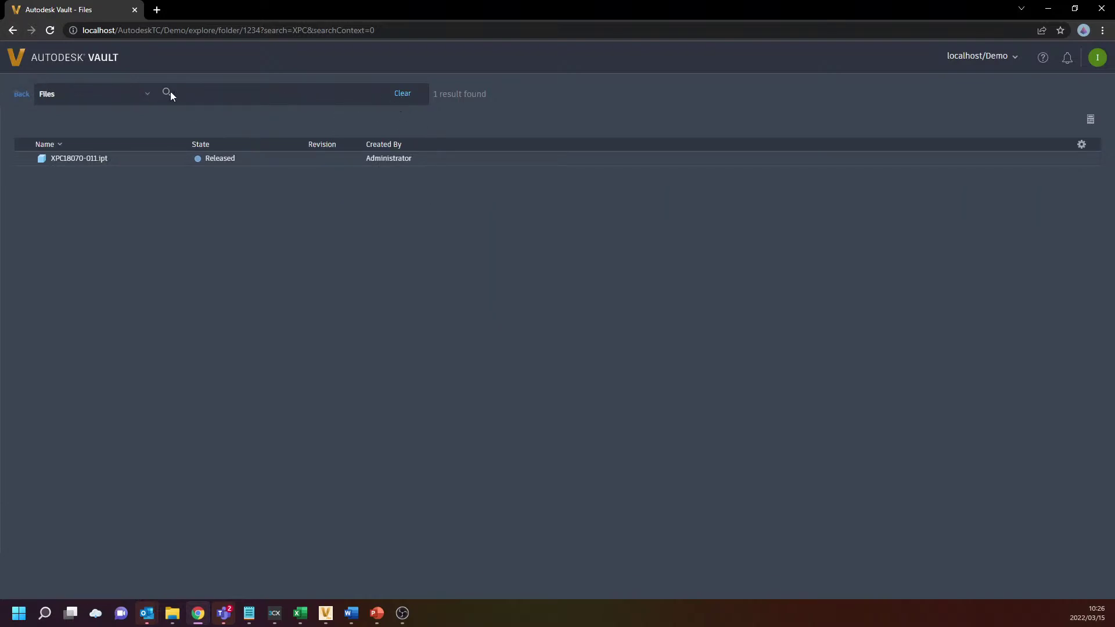
click(12, 33)
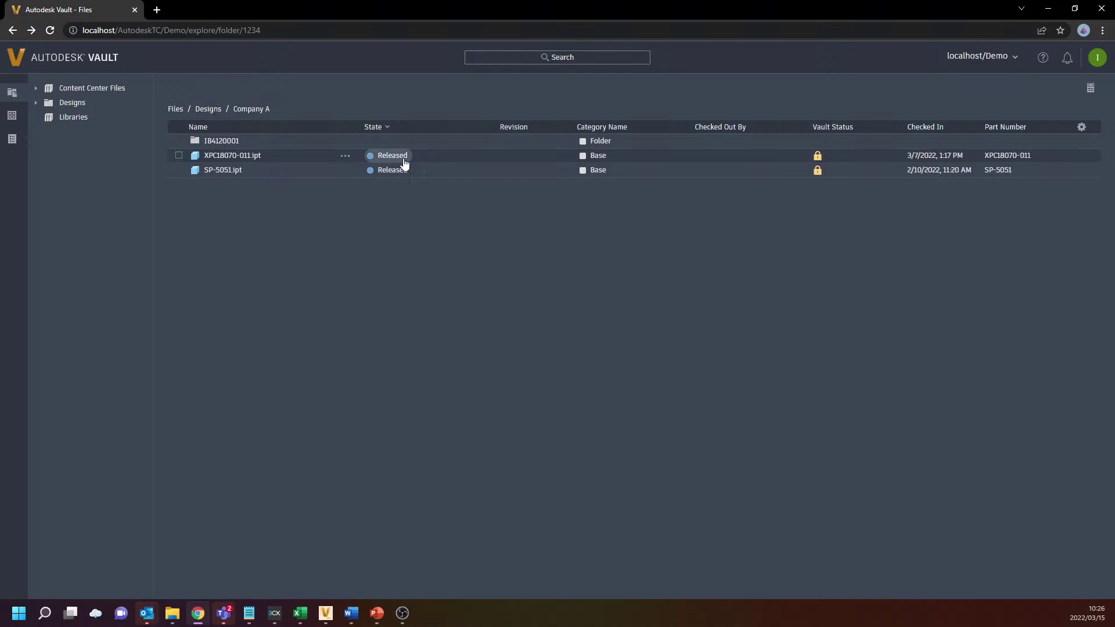
click(537, 57)
text(XPC)
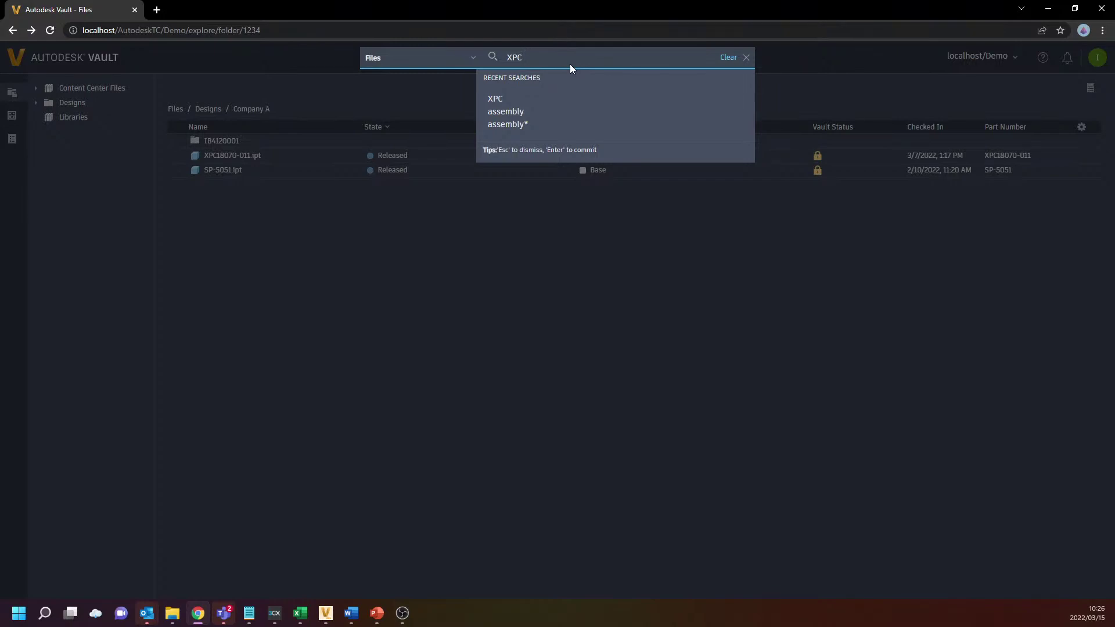
text(*])
key(Return)
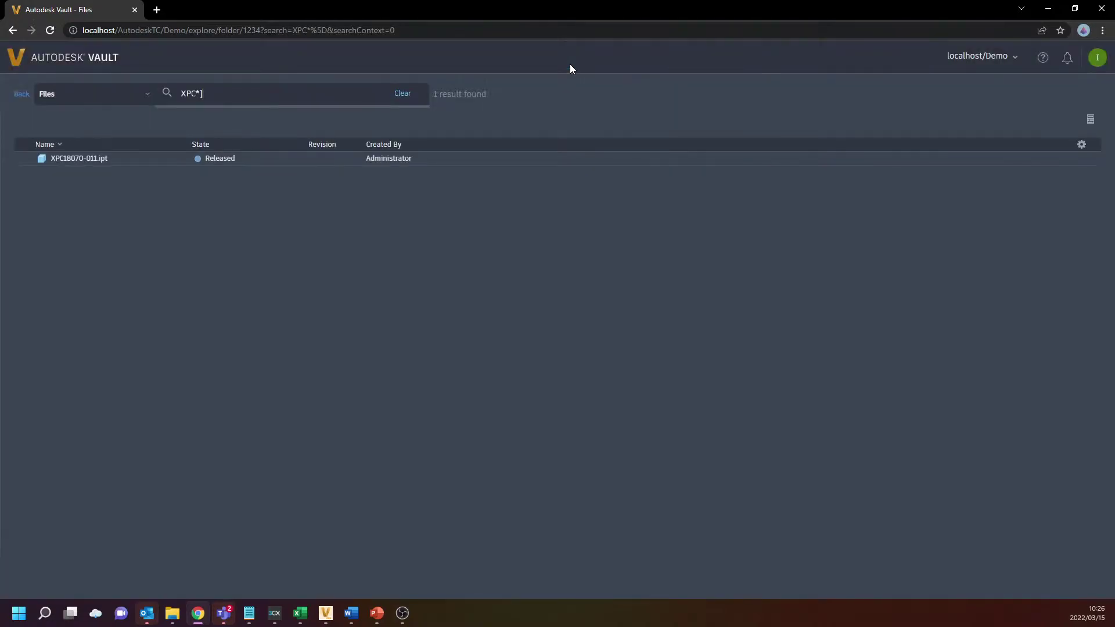
click(401, 93)
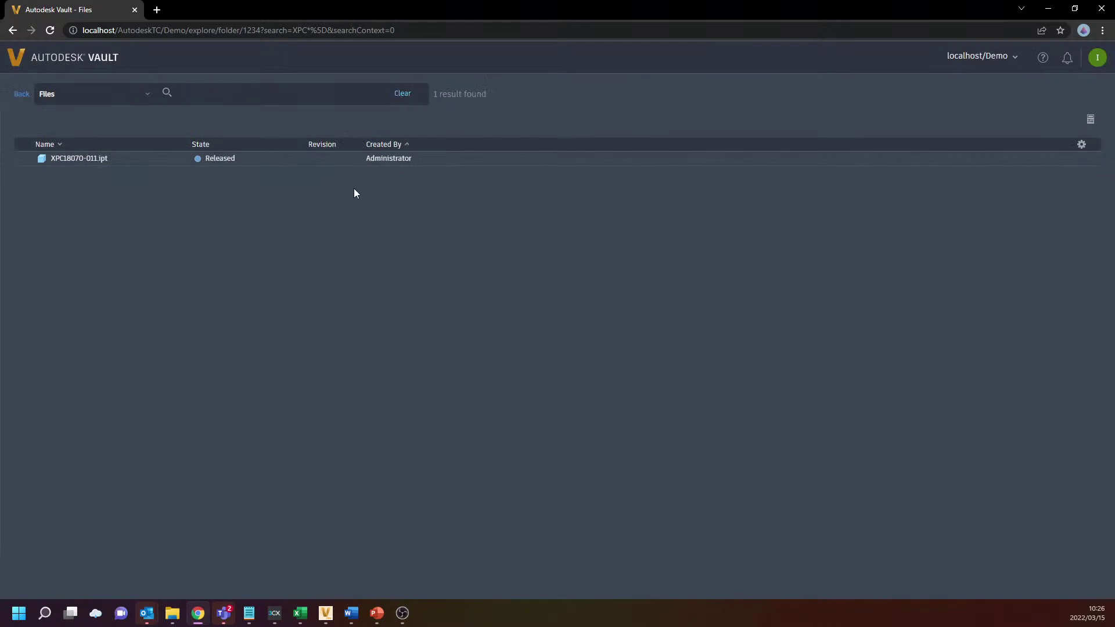
click(19, 94)
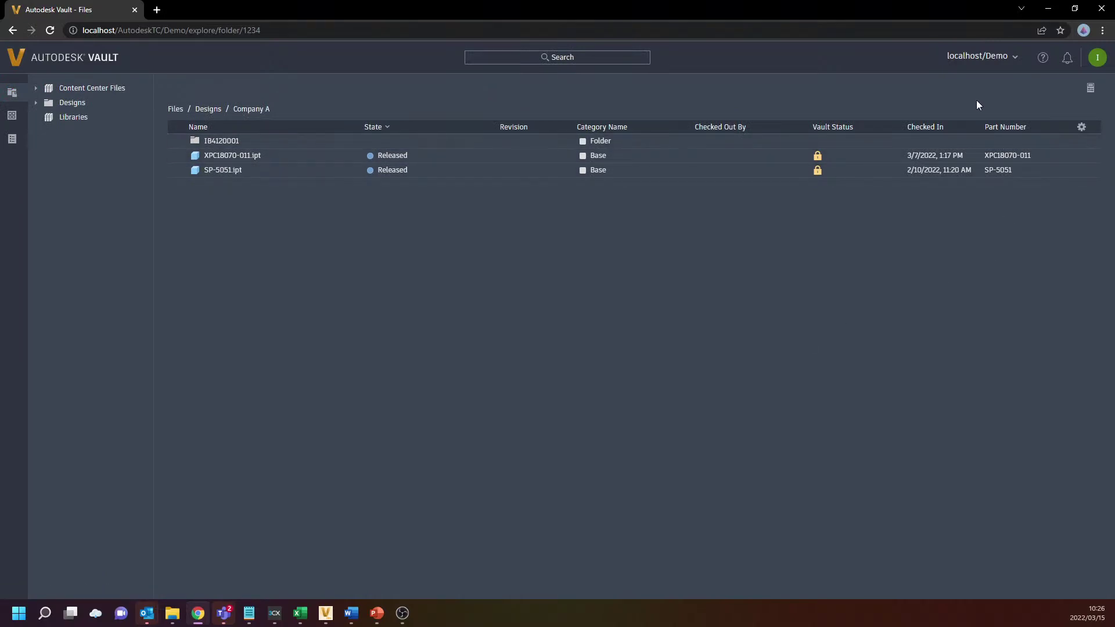
Open the localhost/Demo vault list twice to confirm only Demo is available
click(996, 62)
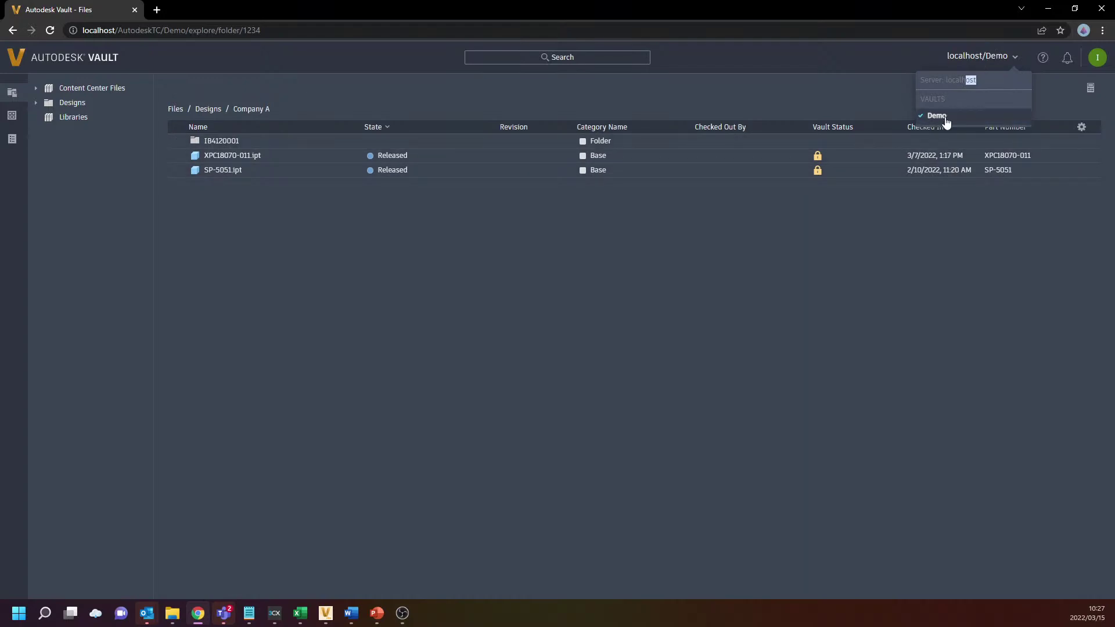
click(883, 377)
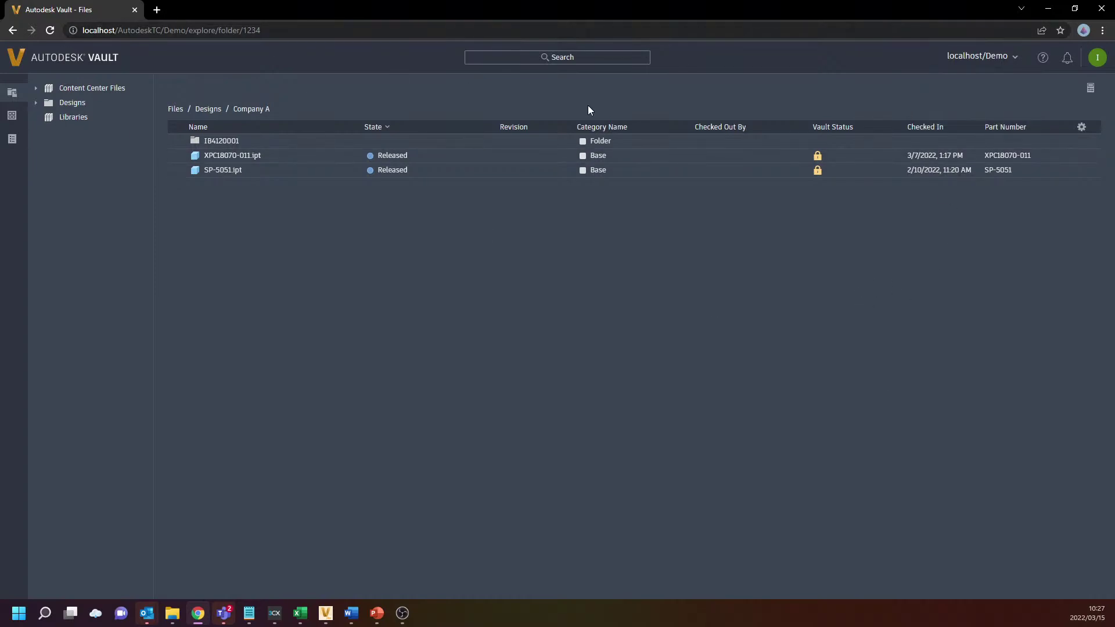
click(986, 57)
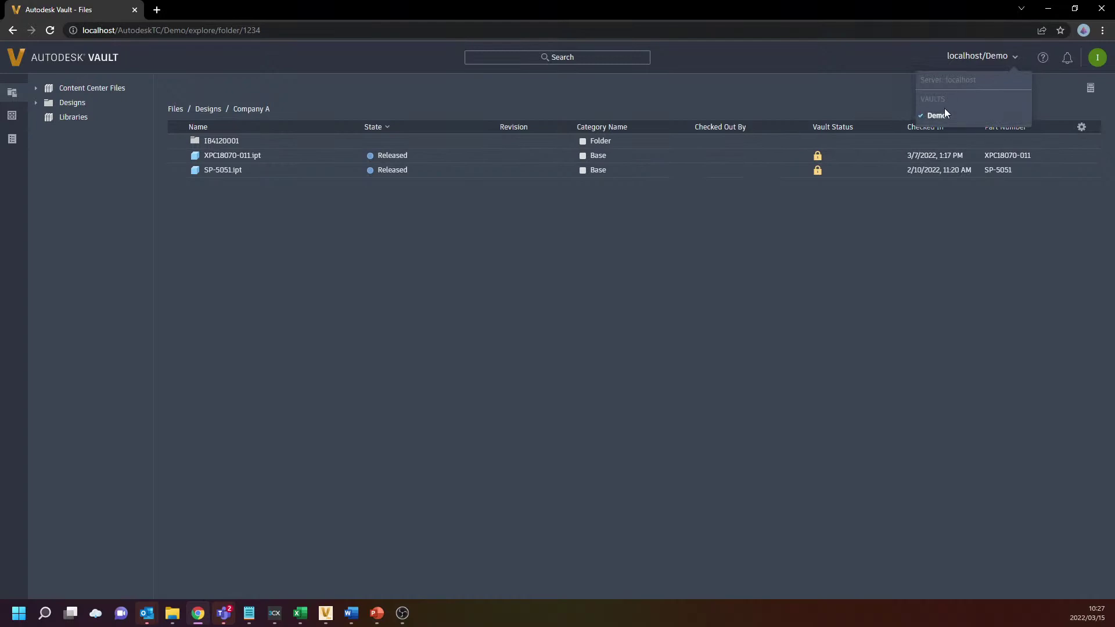
click(327, 614)
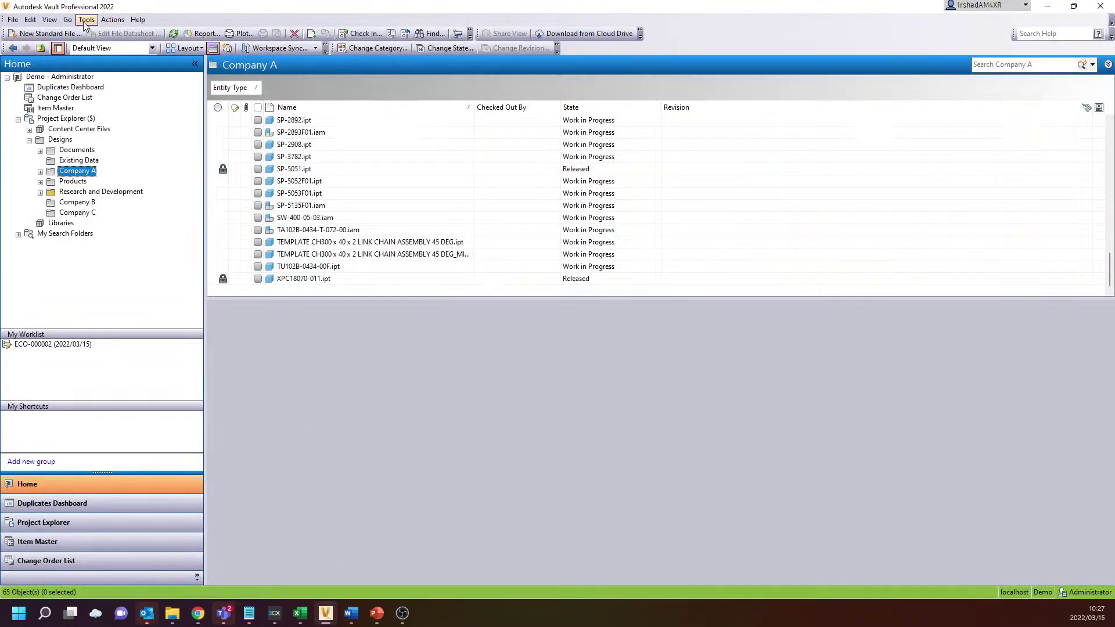
Open user and group management via Tools > Administration > Global Settings
click(87, 20)
mouse_move(174, 116)
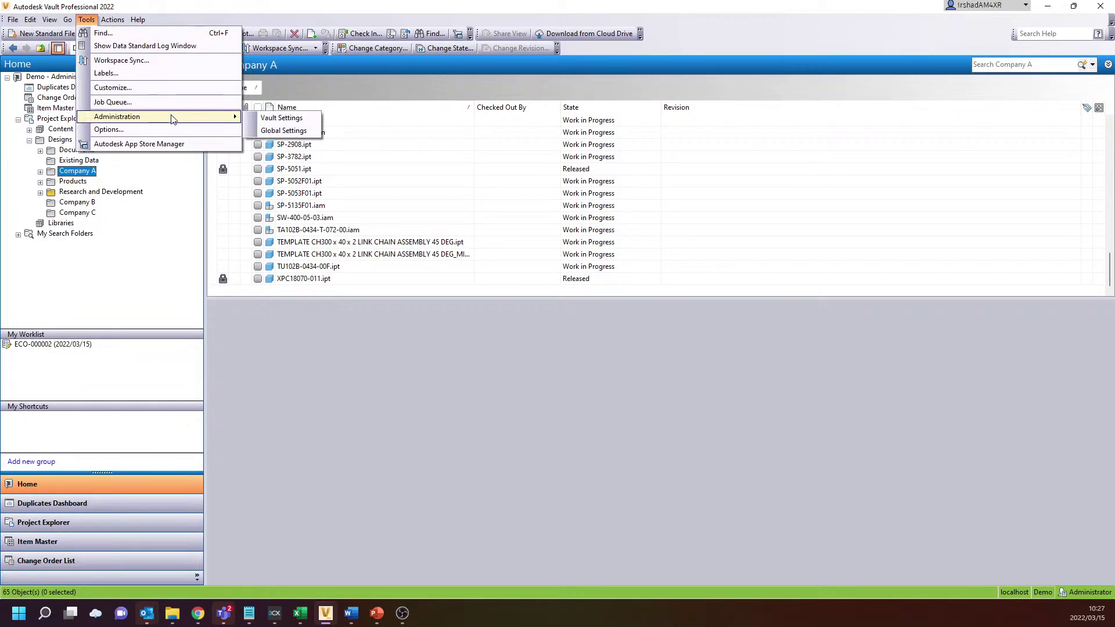
click(273, 131)
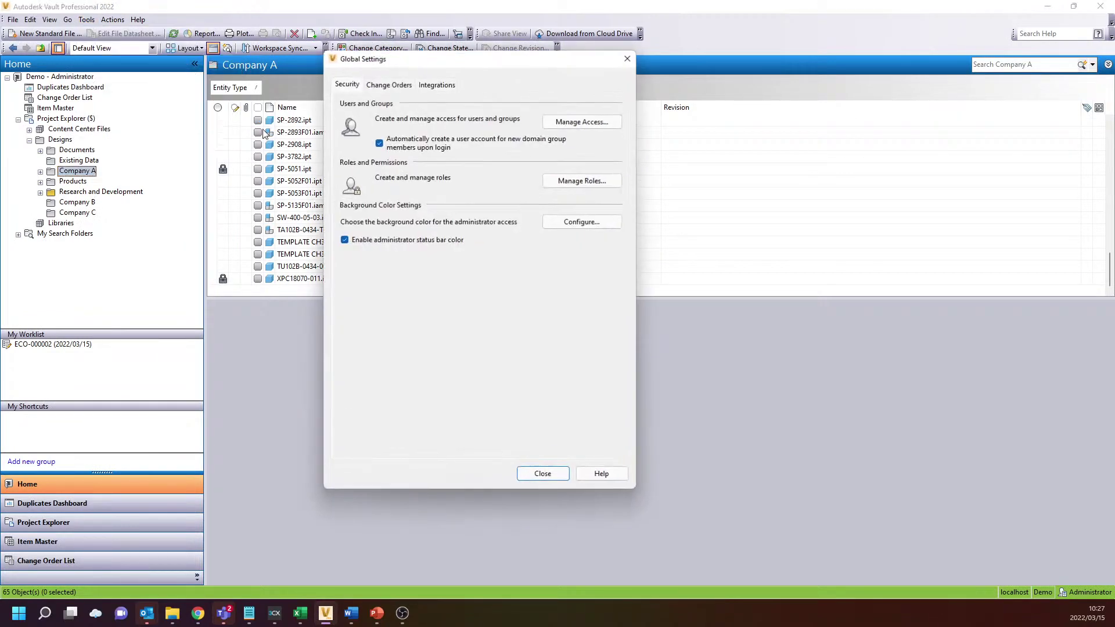
click(568, 124)
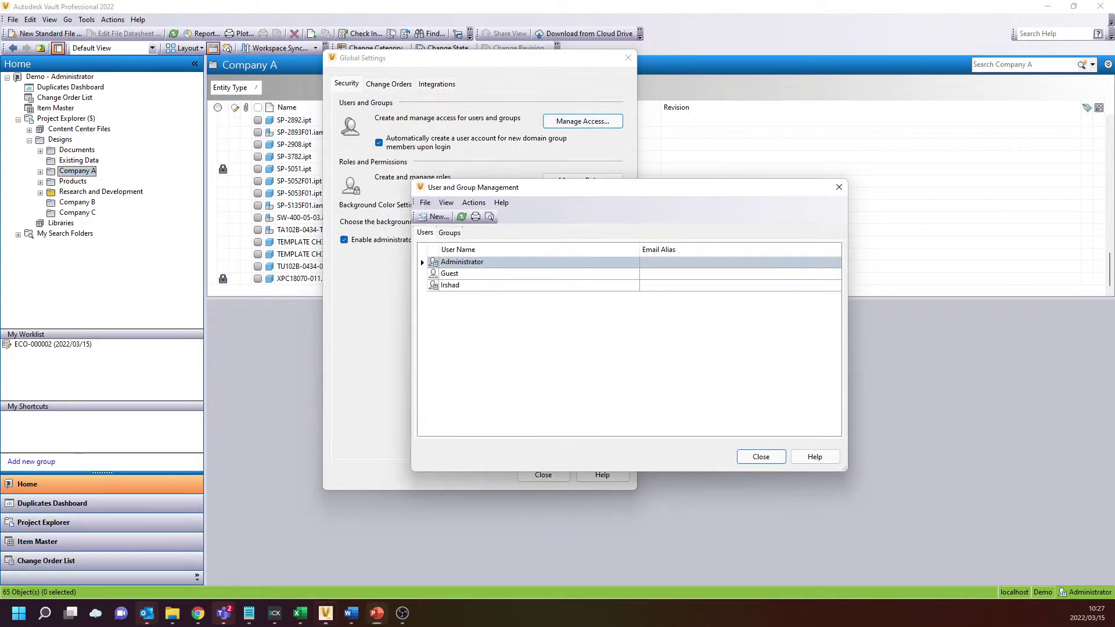
Add Radel - Vault to the user's accessible vaults, saving and closing all settings windows
click(479, 286)
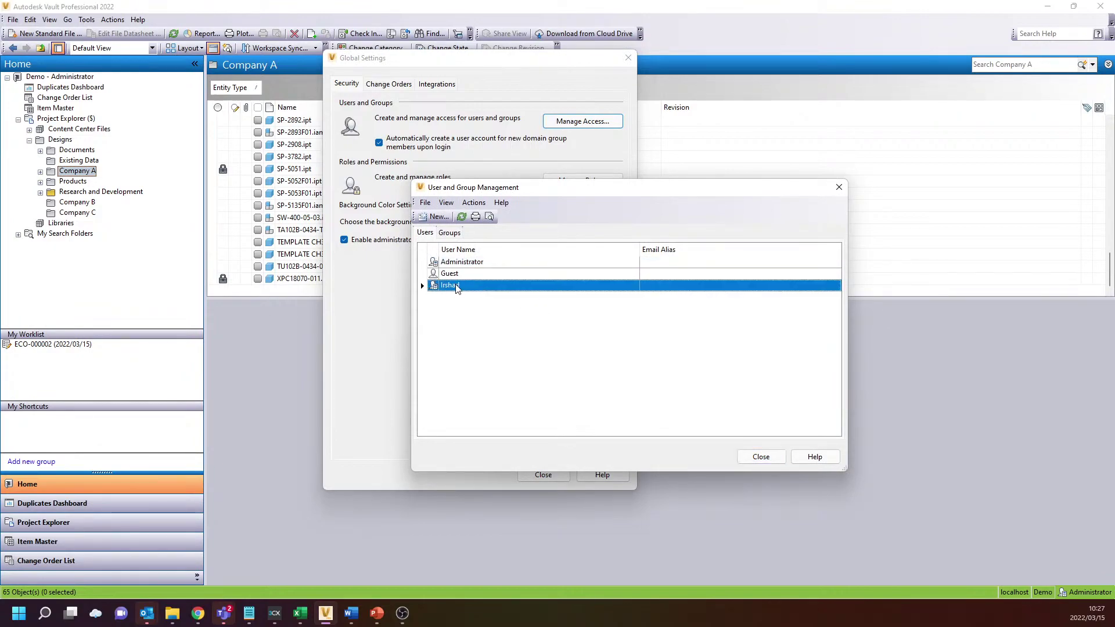
right_click(458, 286)
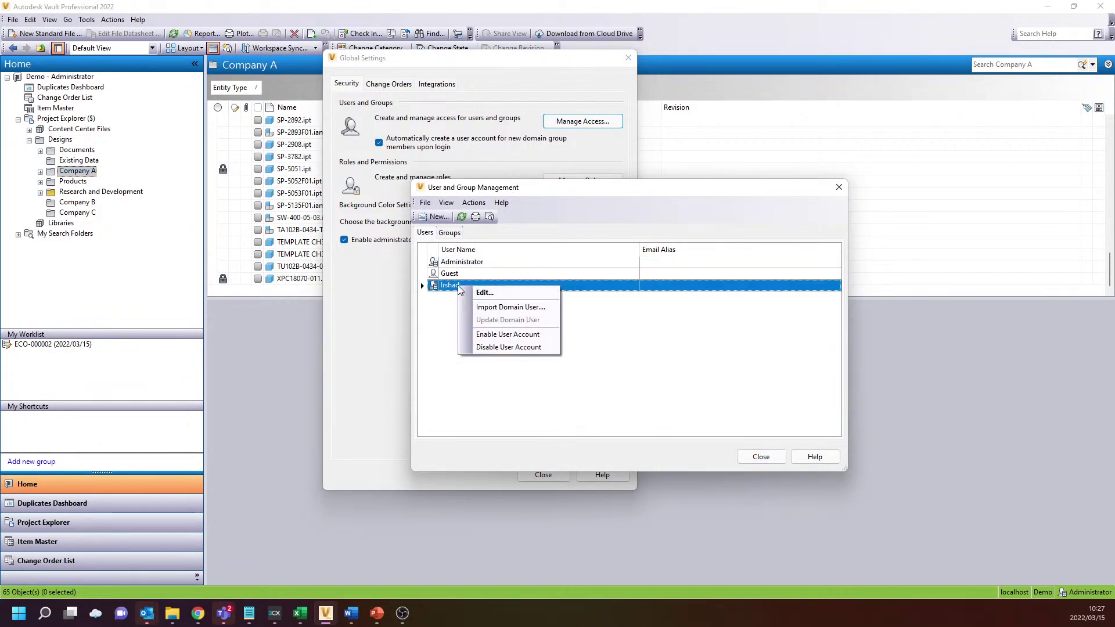
click(475, 292)
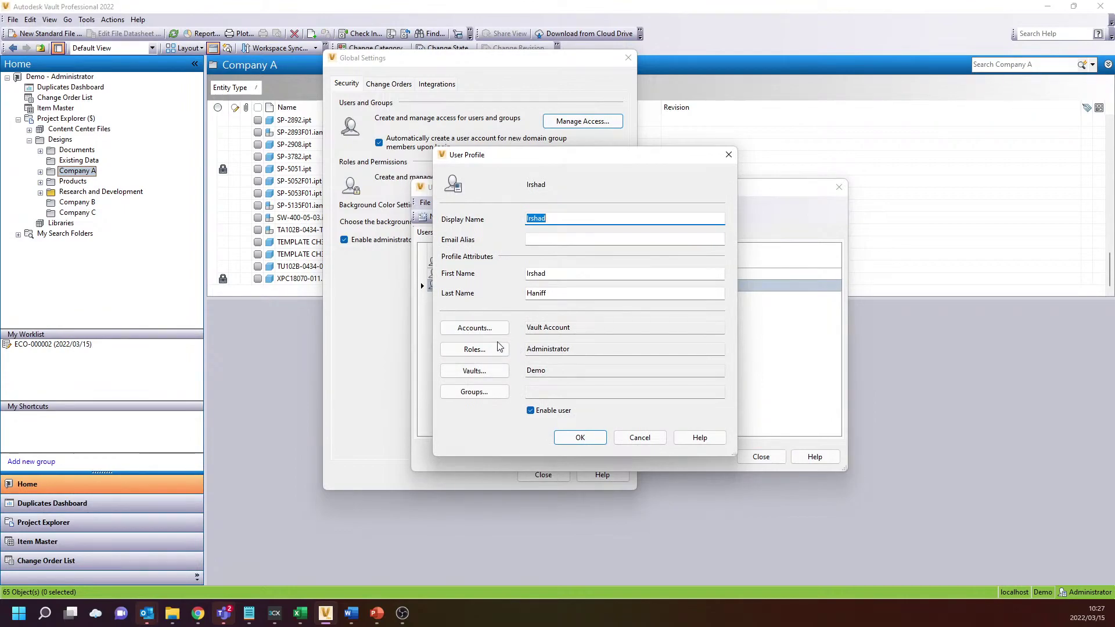
click(480, 379)
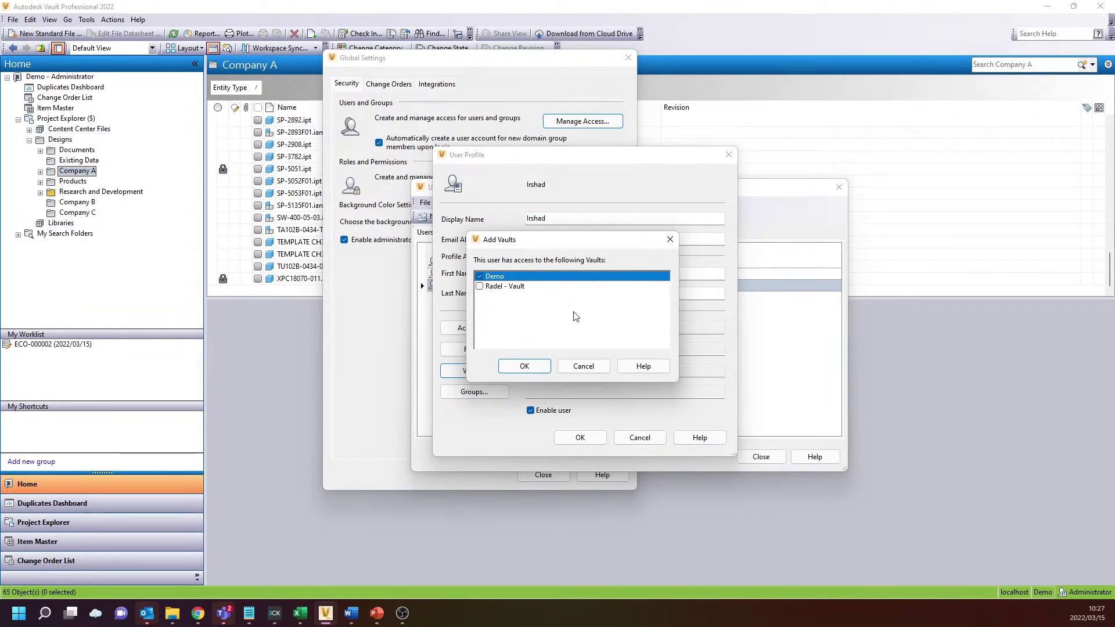
click(481, 286)
click(545, 370)
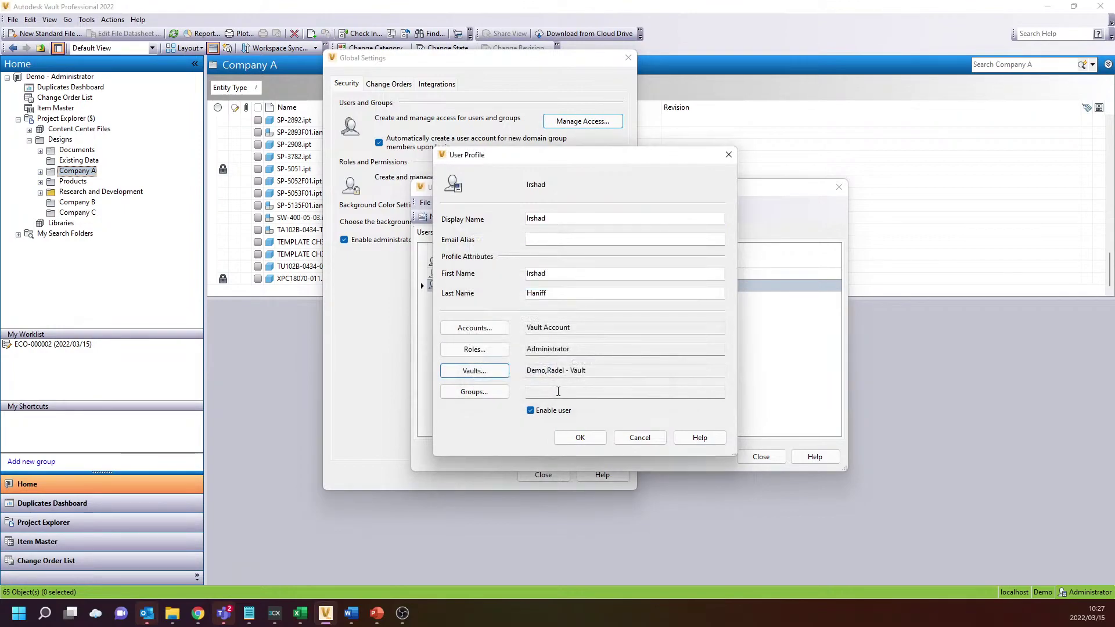
click(575, 440)
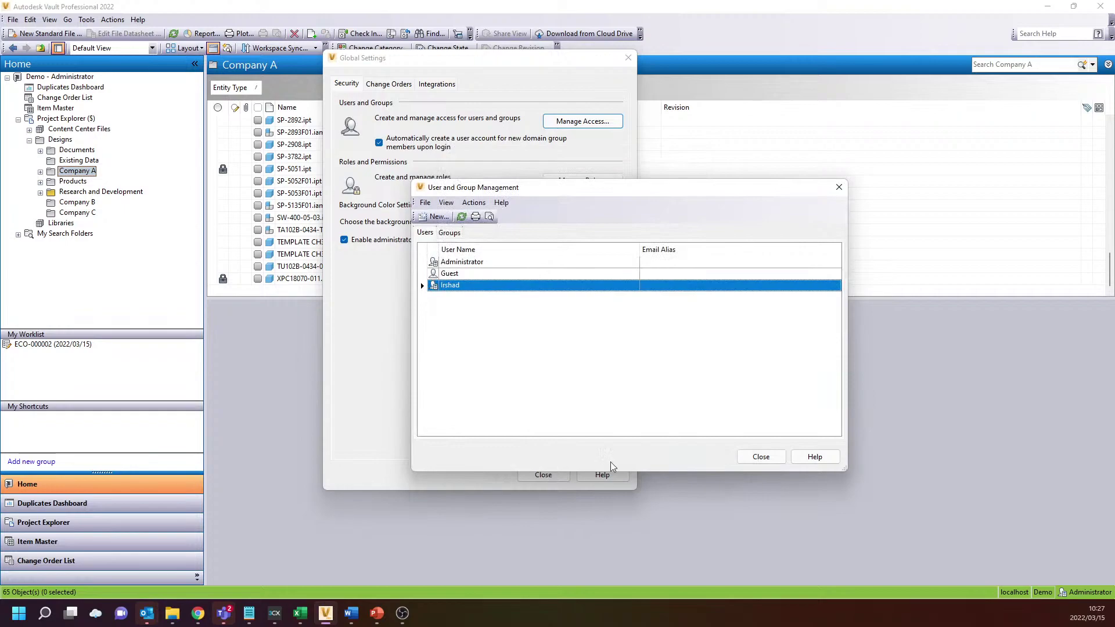
click(760, 457)
click(543, 475)
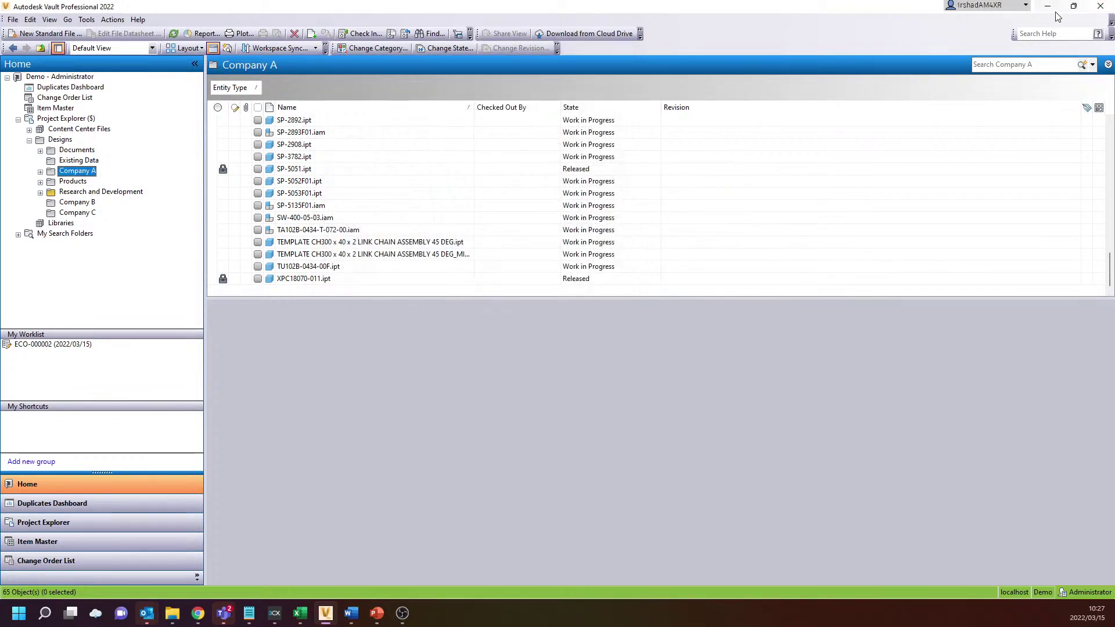
Reload the web client and recheck its vault list for the newly granted vault
click(1048, 7)
click(51, 32)
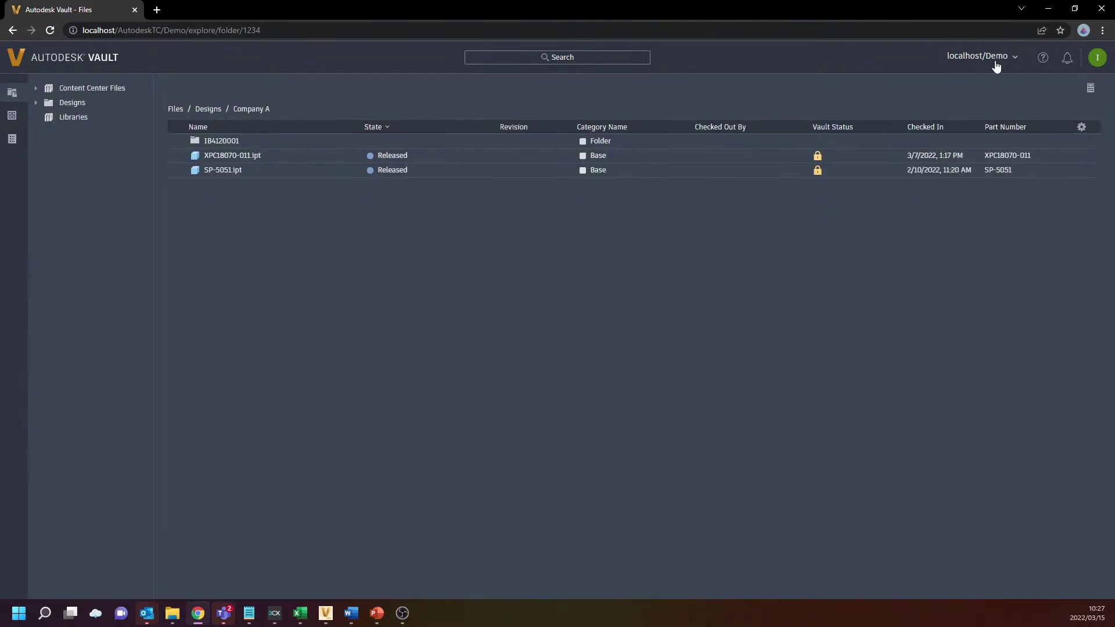
click(995, 58)
click(994, 58)
click(994, 58)
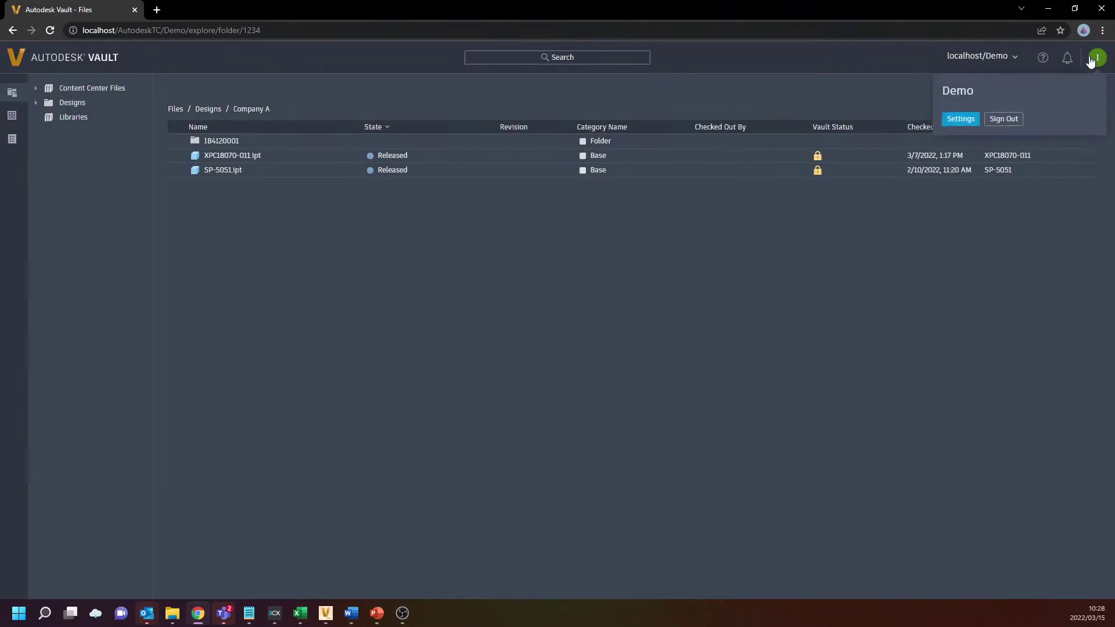
click(579, 302)
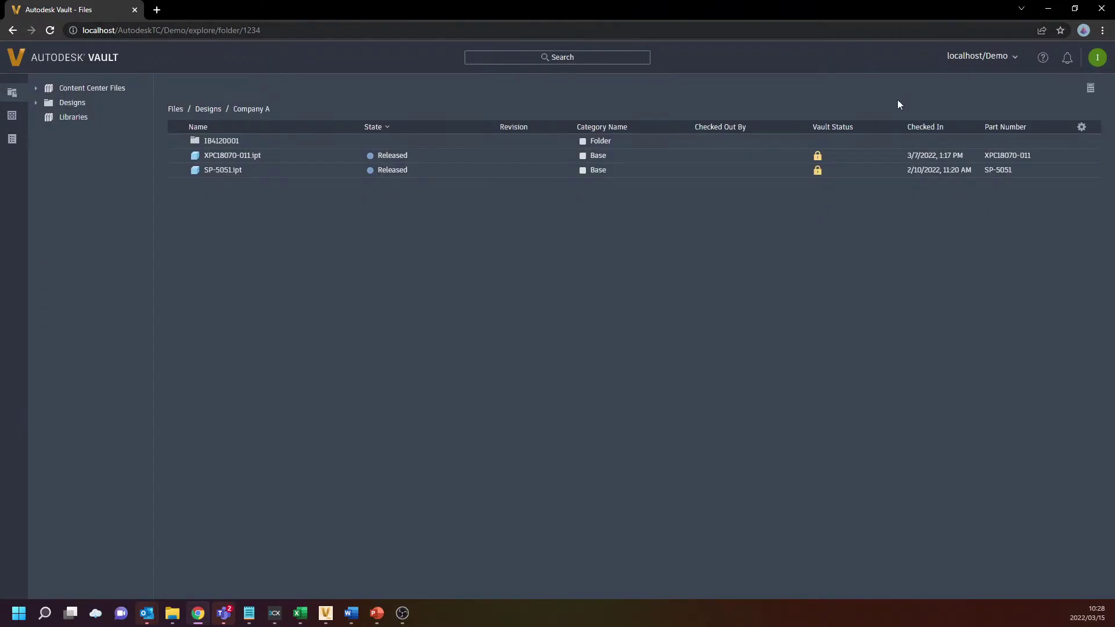
Inspect the Demo vault name and AutodeskTC path in the address bar, leaving it unchanged
drag(164, 31, 184, 32)
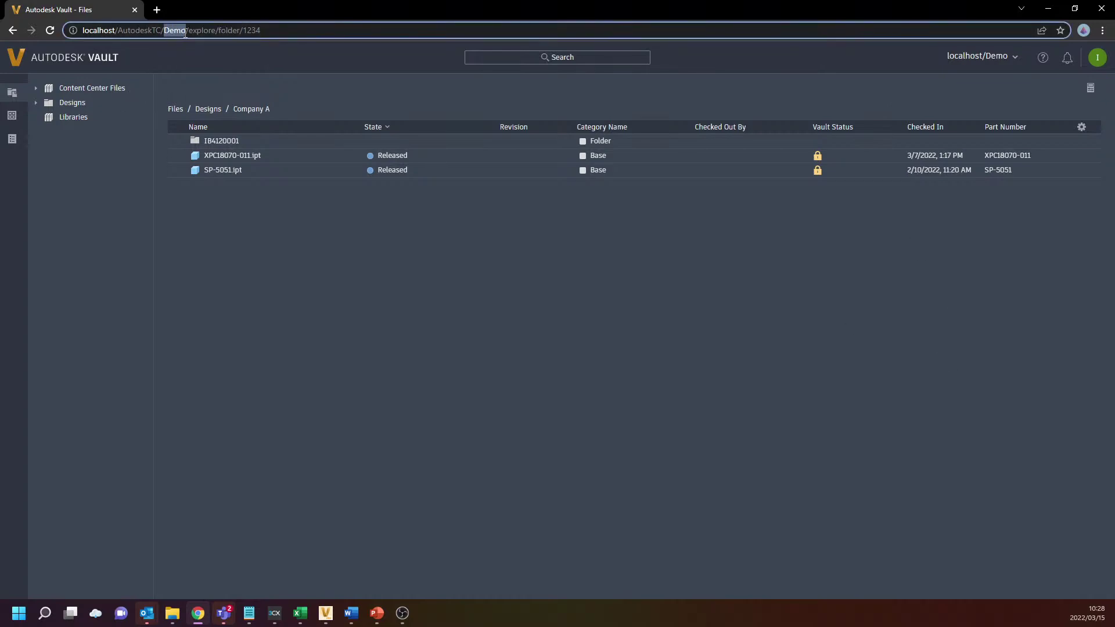
drag(118, 30, 194, 30)
click(316, 319)
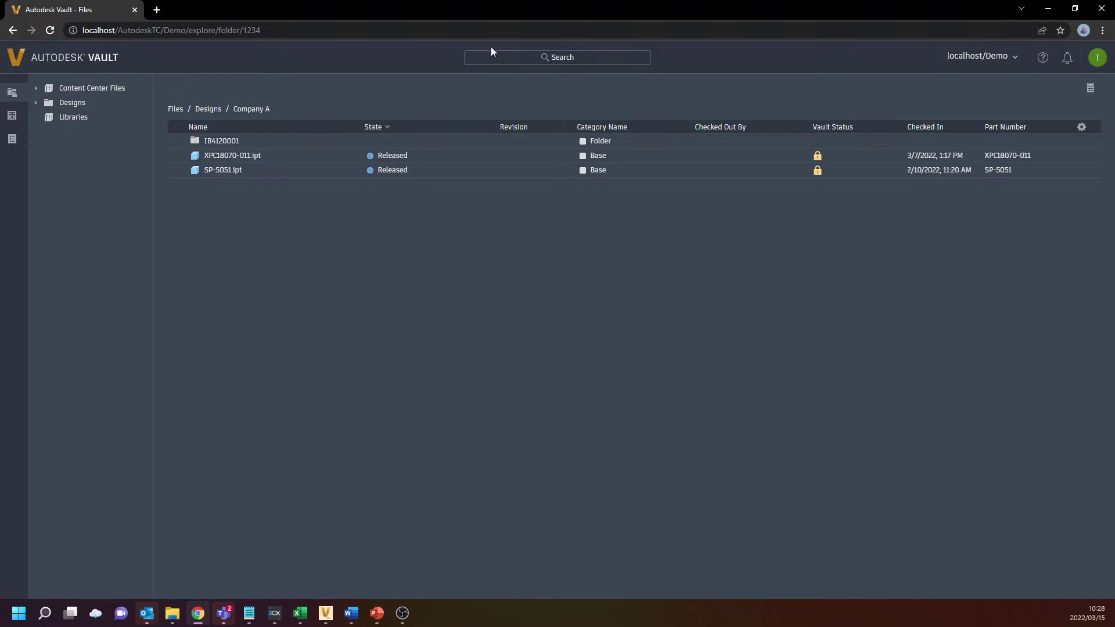
Check the notifications panel twice and close it over the Company A listing
click(1067, 60)
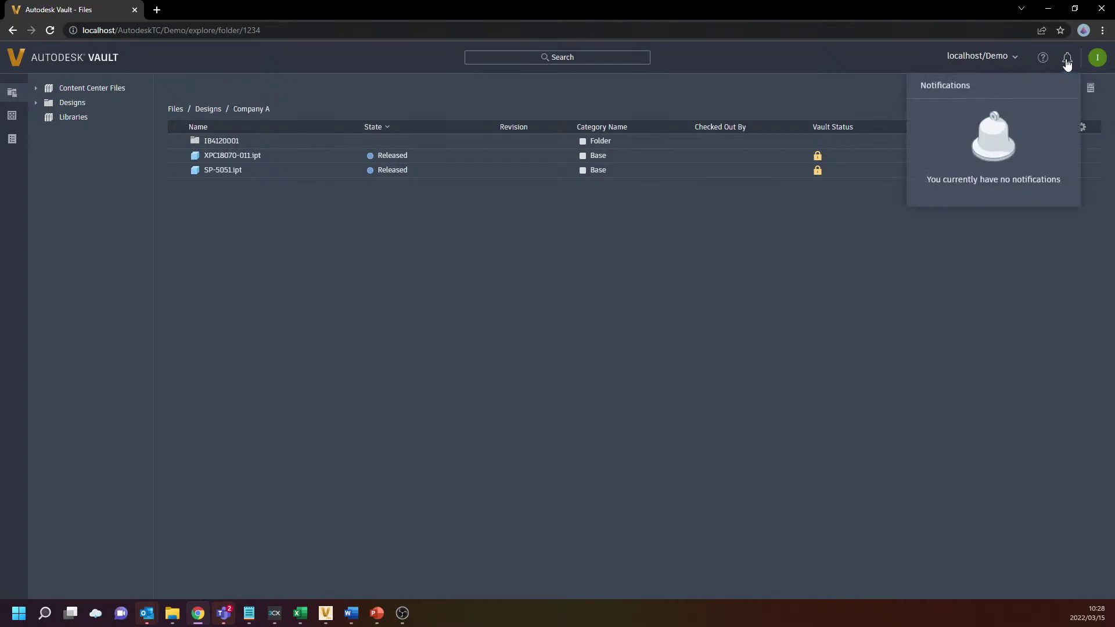
click(577, 283)
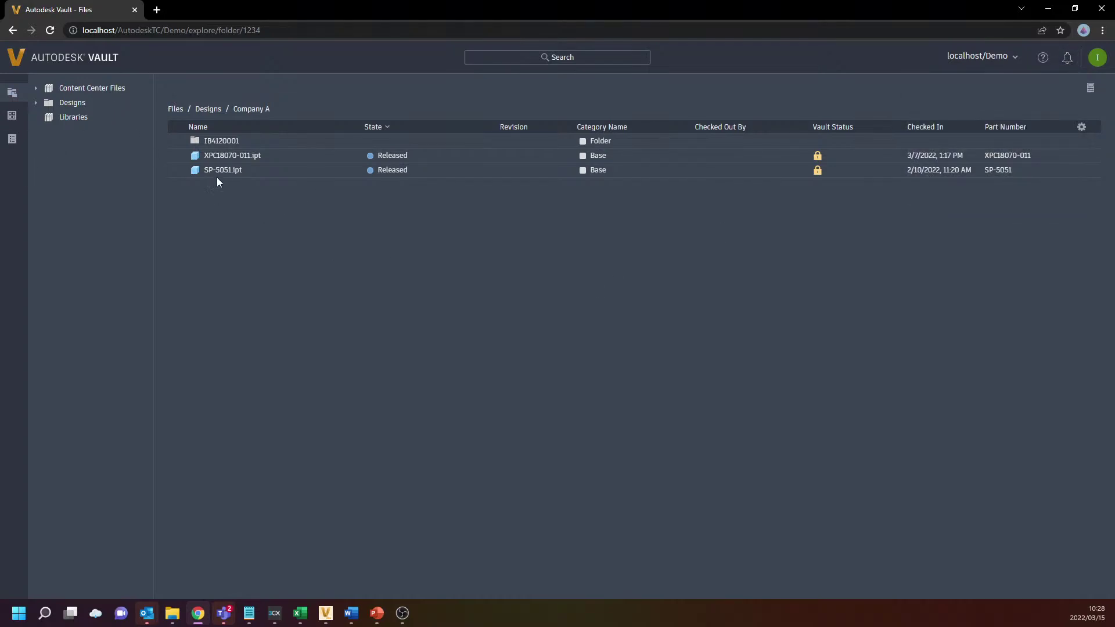
click(1067, 64)
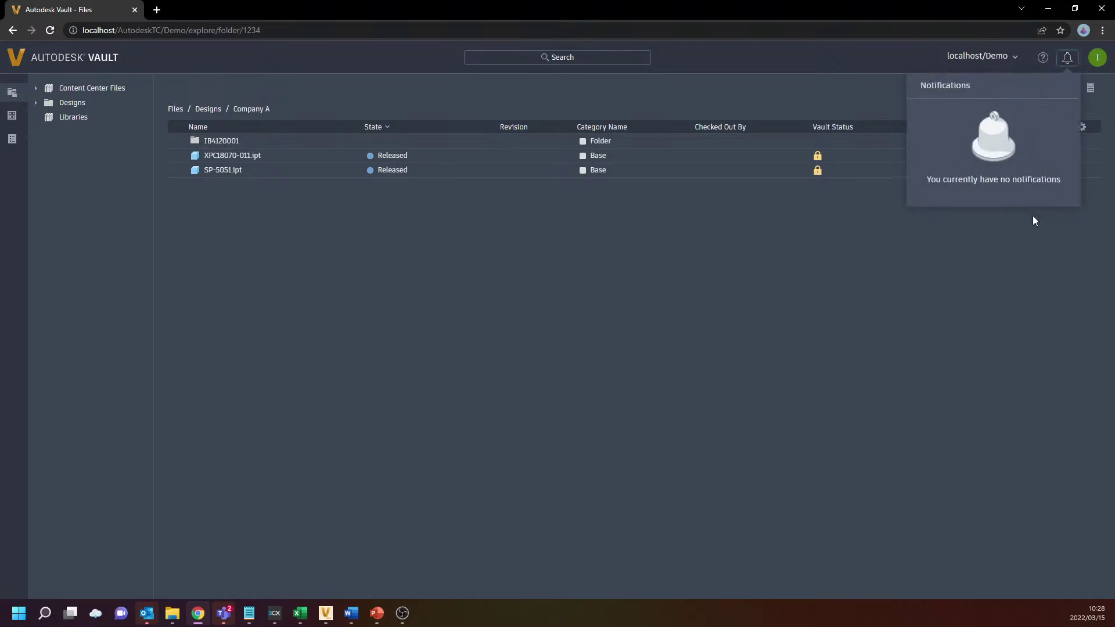
click(573, 337)
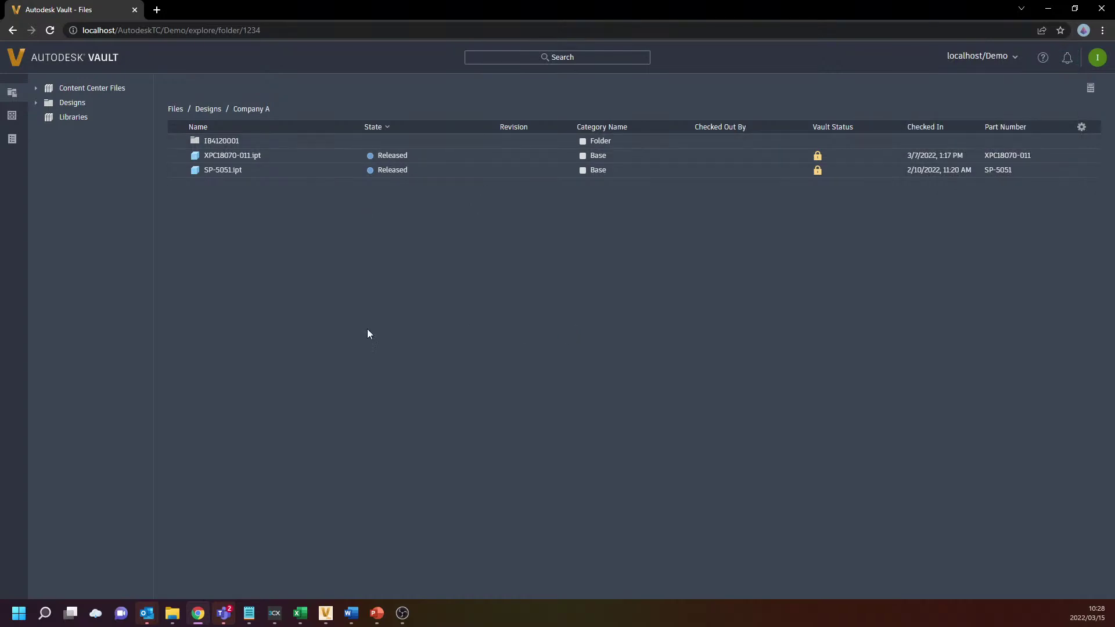
Open the properties panel and the details page of XPC18070-011.ipt
click(1091, 88)
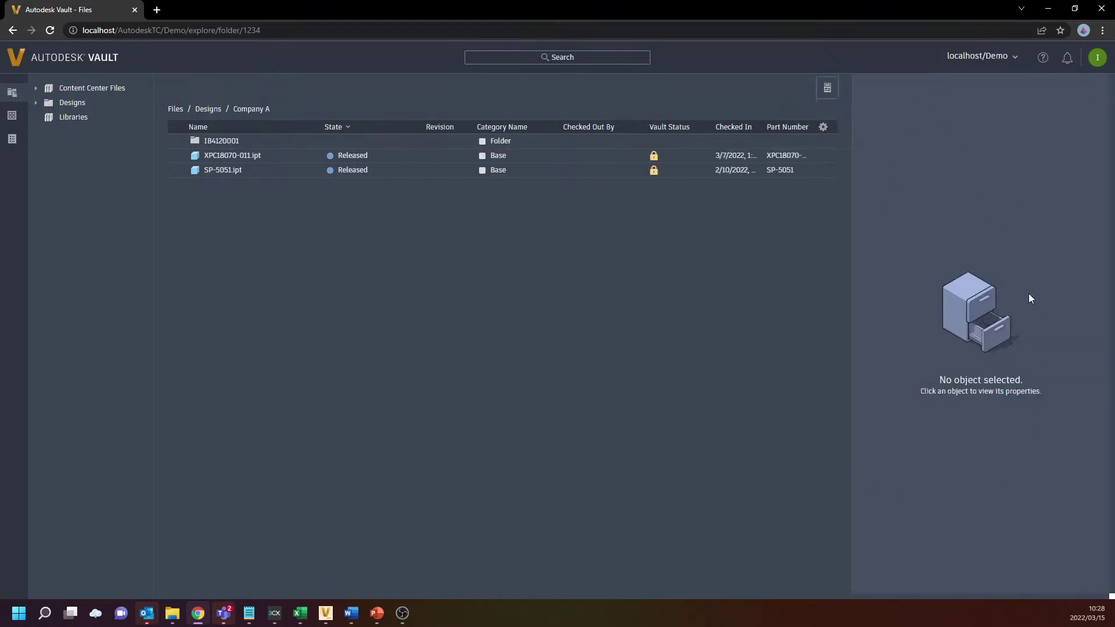
click(224, 155)
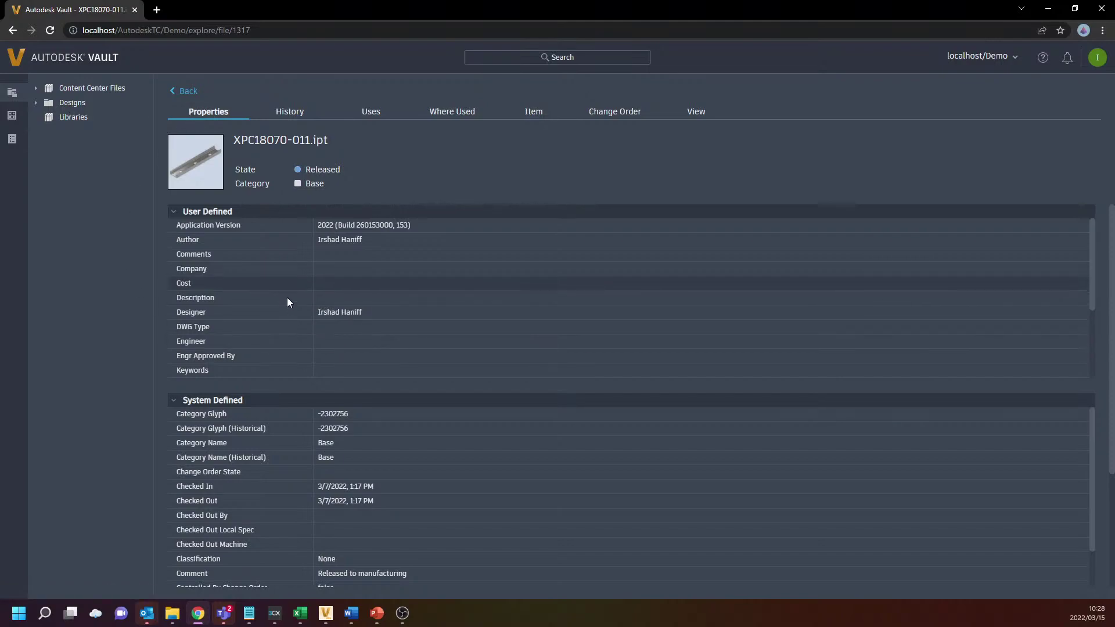
scroll(295, 458, down, 3)
scroll(295, 453, up, 3)
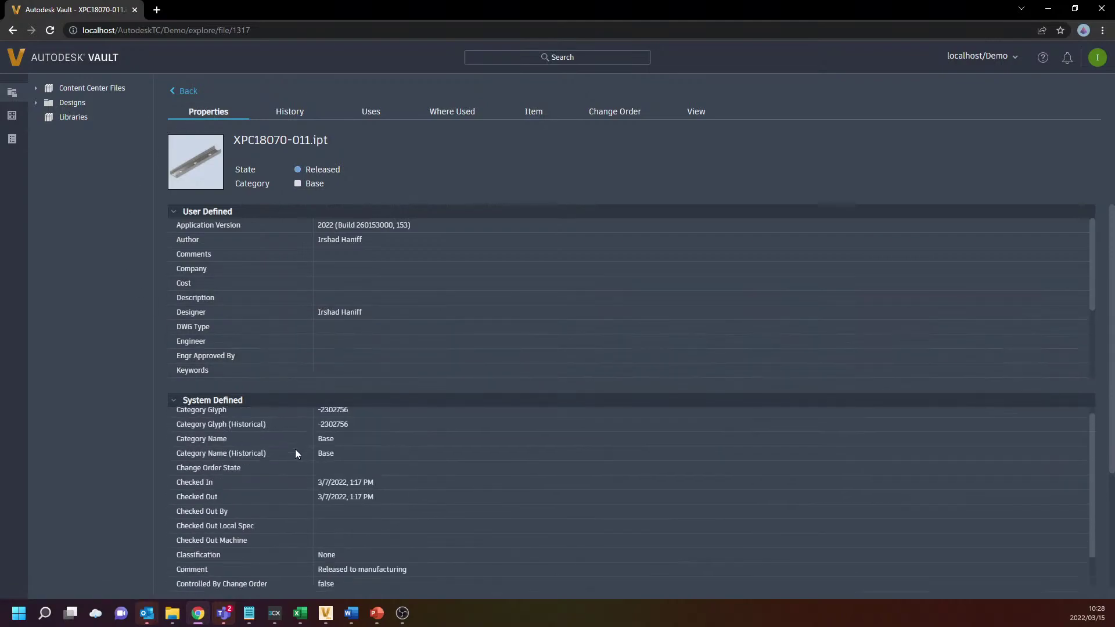
Review the part's History, Uses, Where Used, Item, Change Order and View tabs, then return to Properties
click(286, 112)
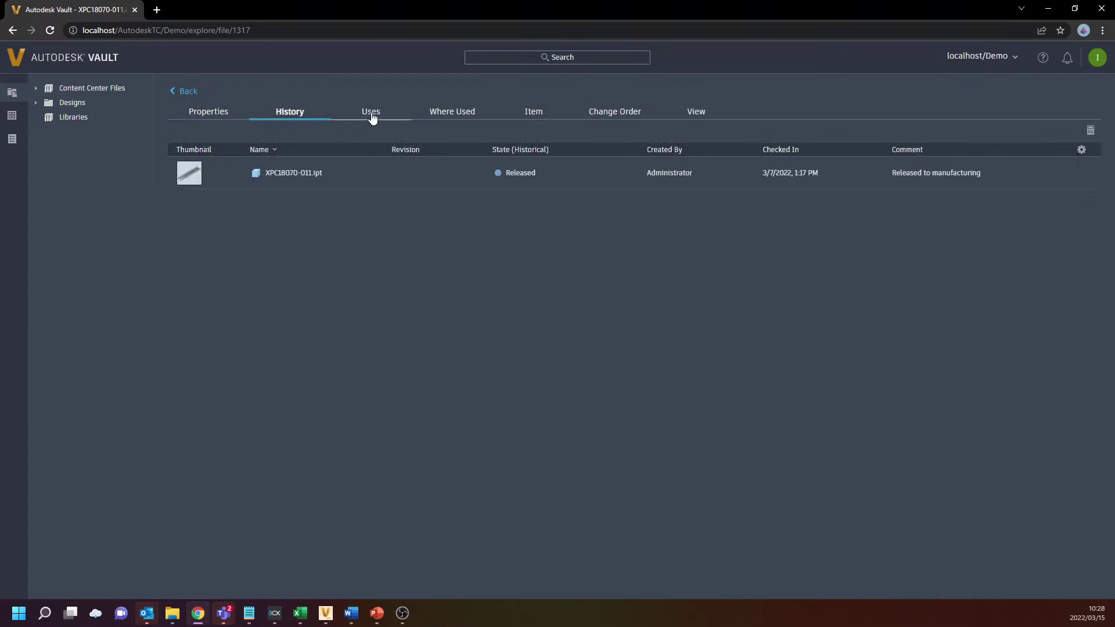
click(374, 113)
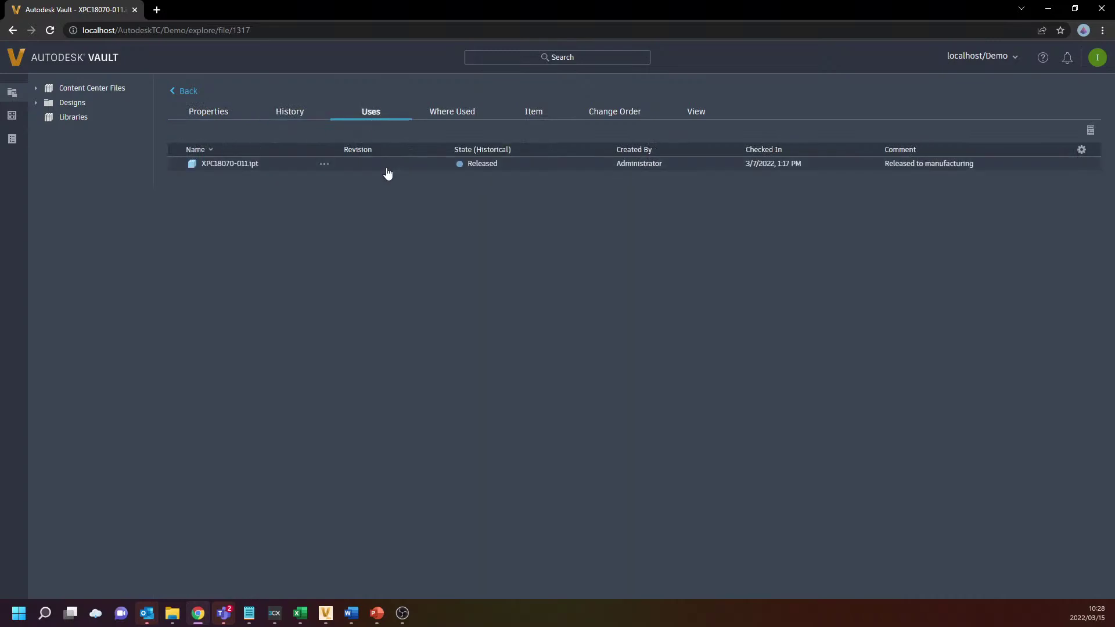
click(437, 116)
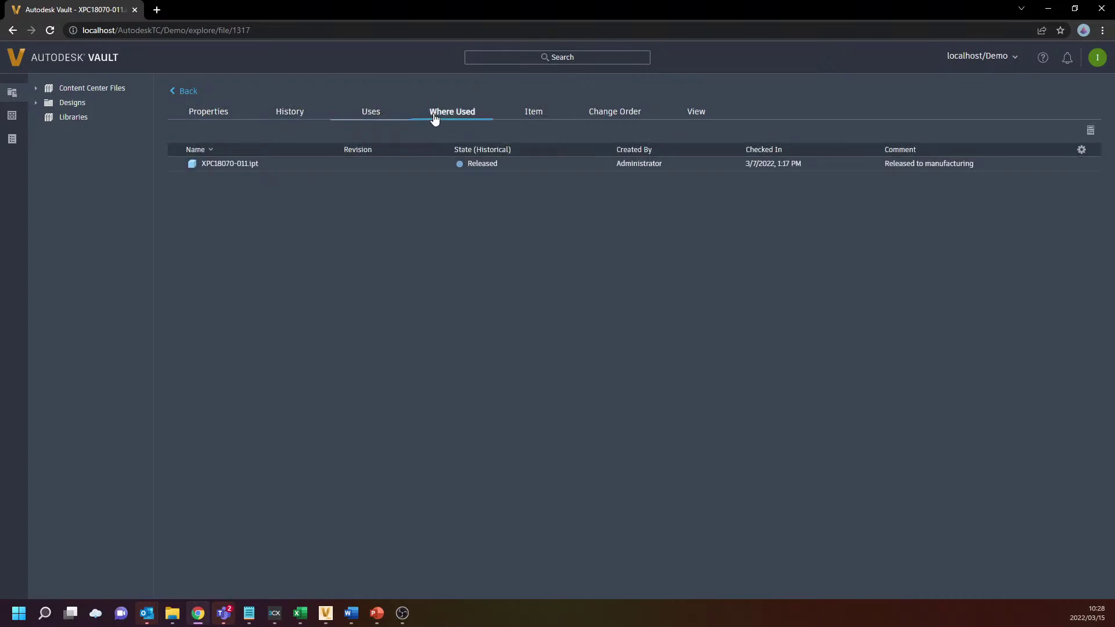
click(549, 117)
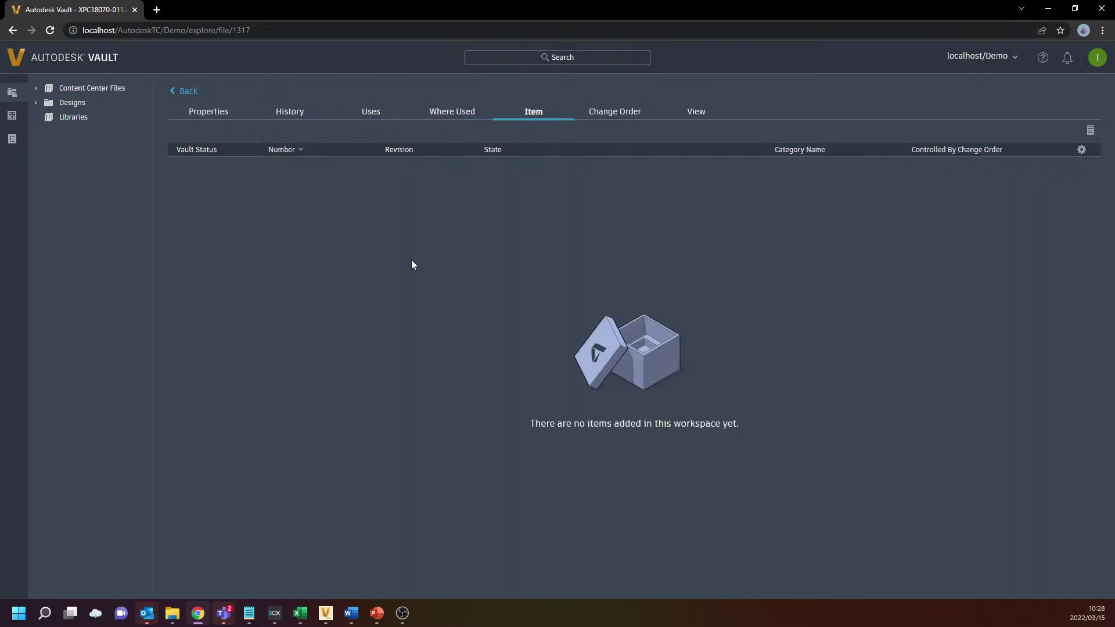
click(609, 115)
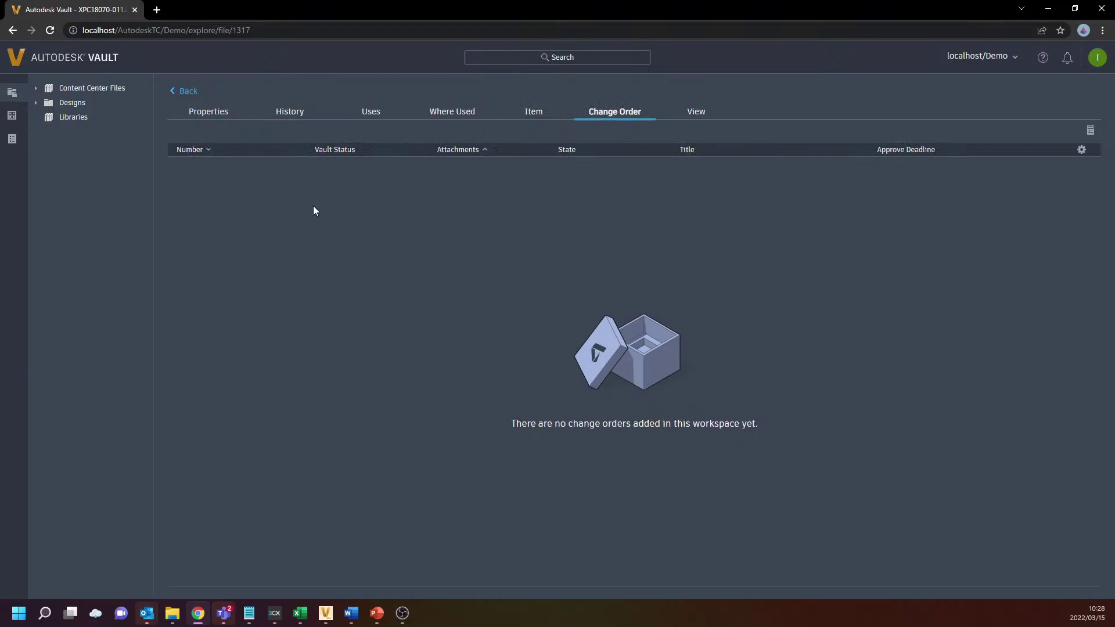
click(697, 113)
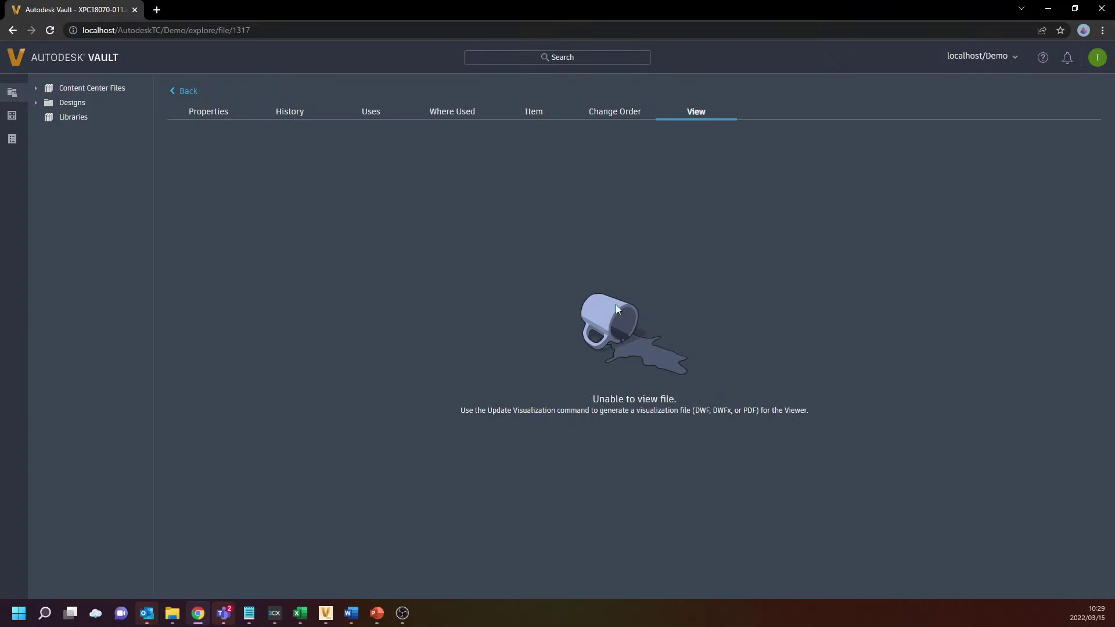
click(195, 111)
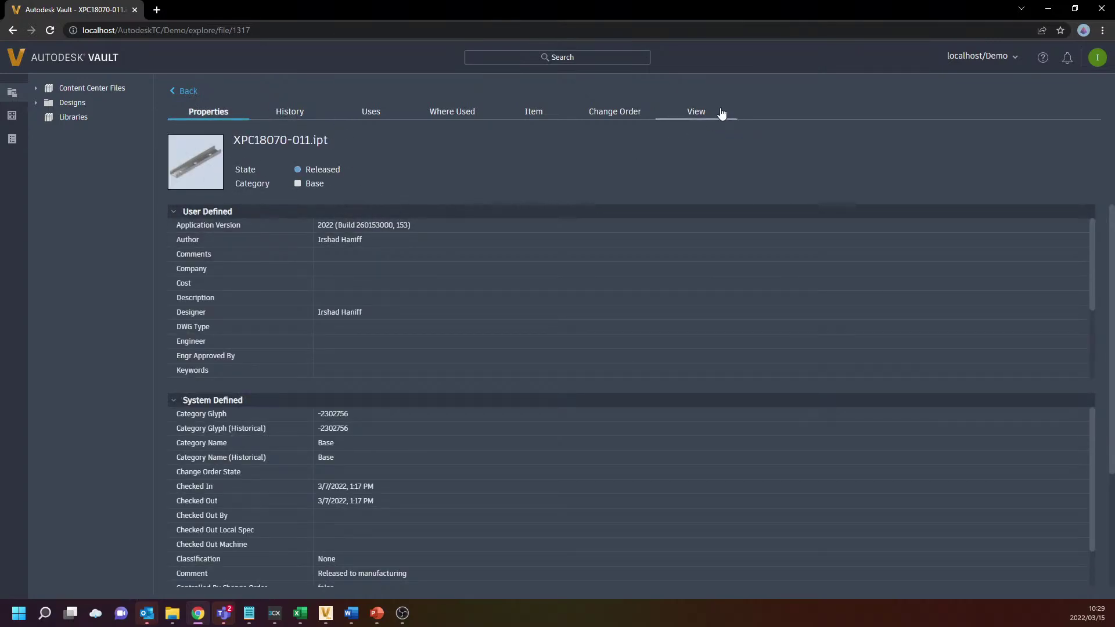
Select the whole XPC18070-011.ipt file name heading on the properties page
drag(235, 140, 322, 140)
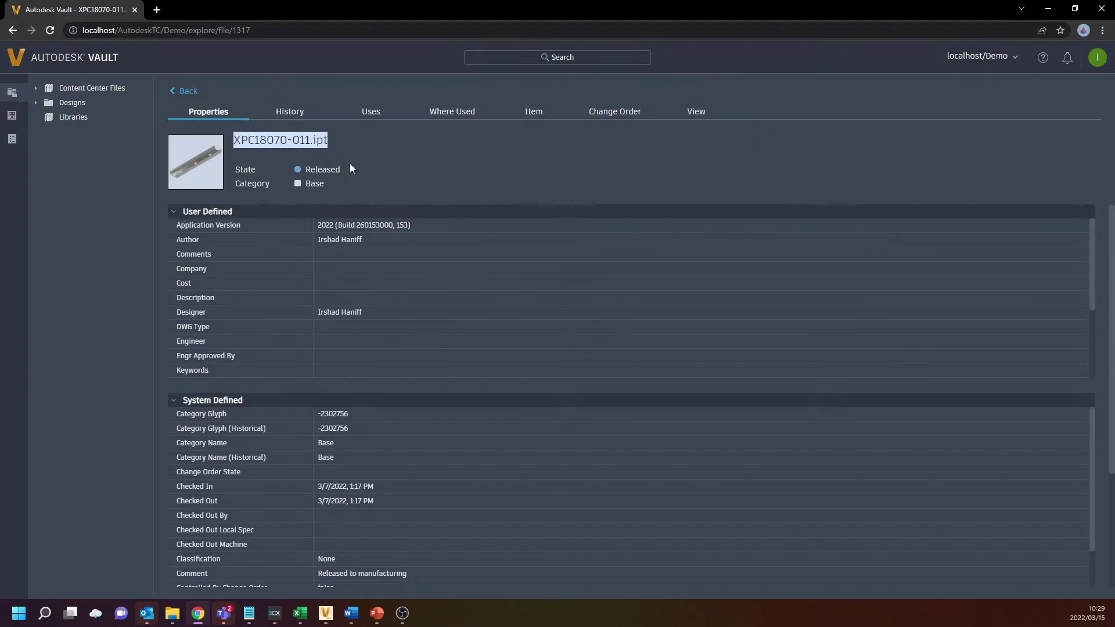
click(338, 143)
drag(329, 141, 235, 140)
mouse_move(324, 620)
Minimize the browser, start Inventor Professional 2022 from the desktop, and restore the browser
click(1048, 8)
double_click(990, 29)
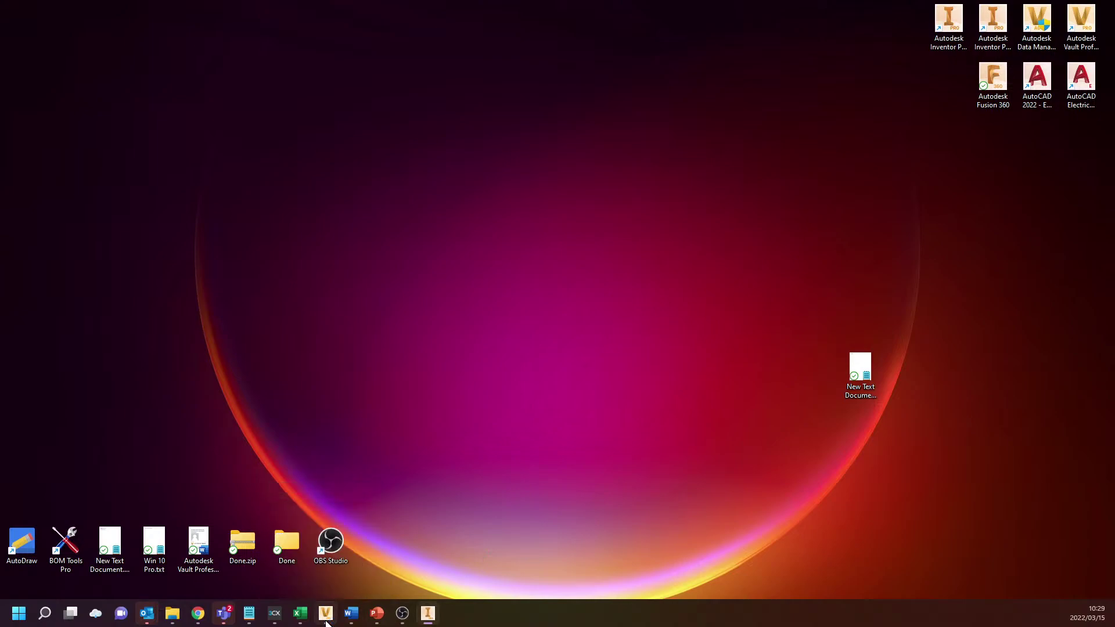
click(196, 620)
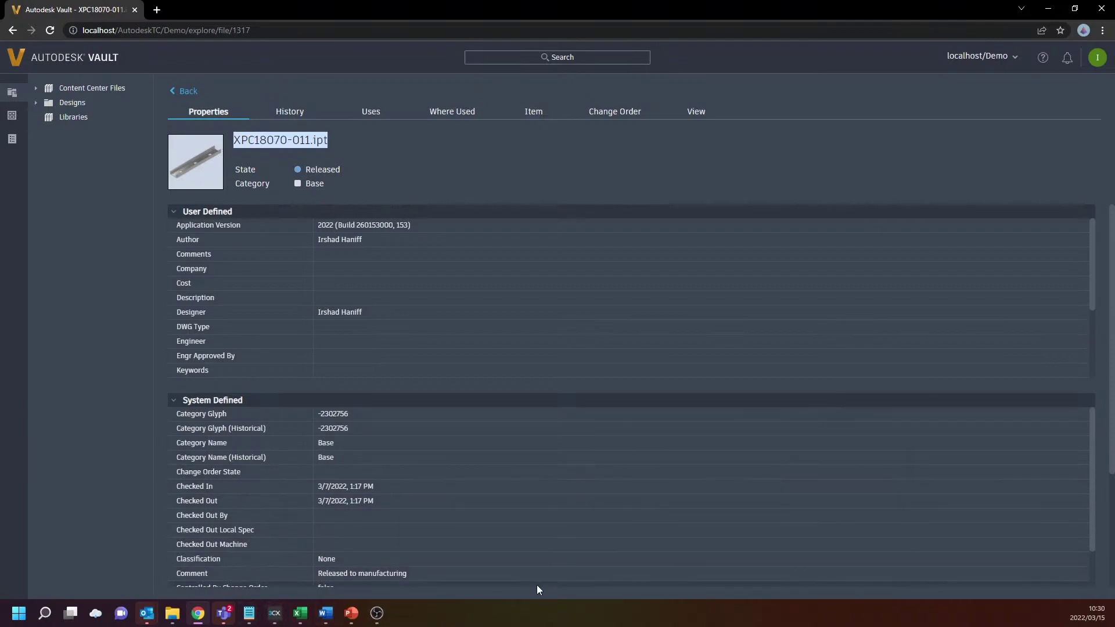
Launch Autodesk Vault Professional 2022 from its desktop shortcut and drag its window onscreen
key(super)
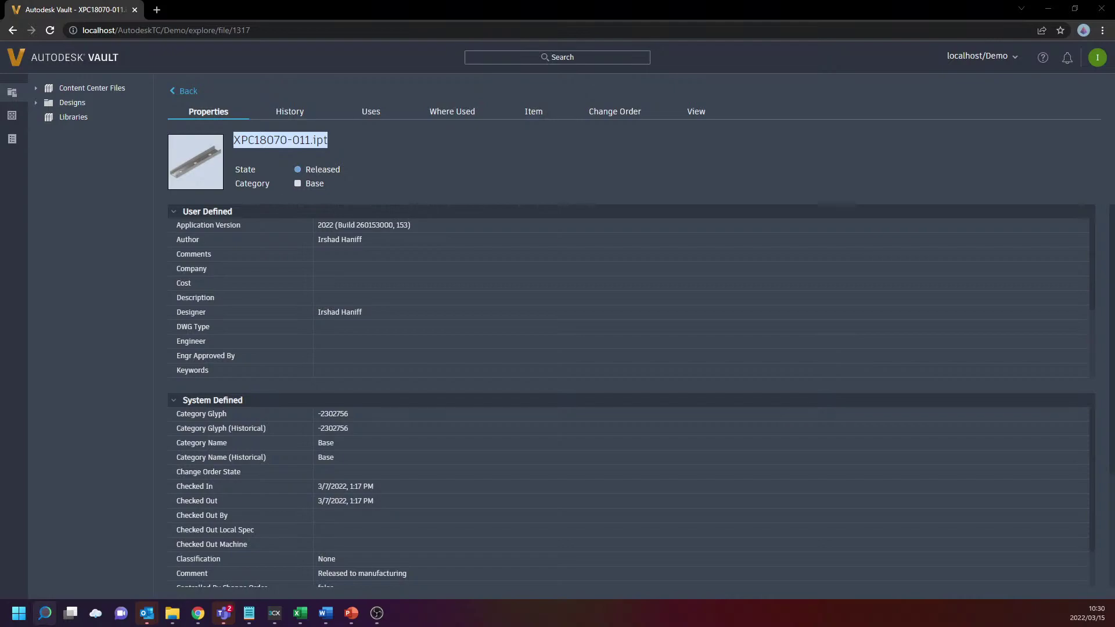
click(1048, 9)
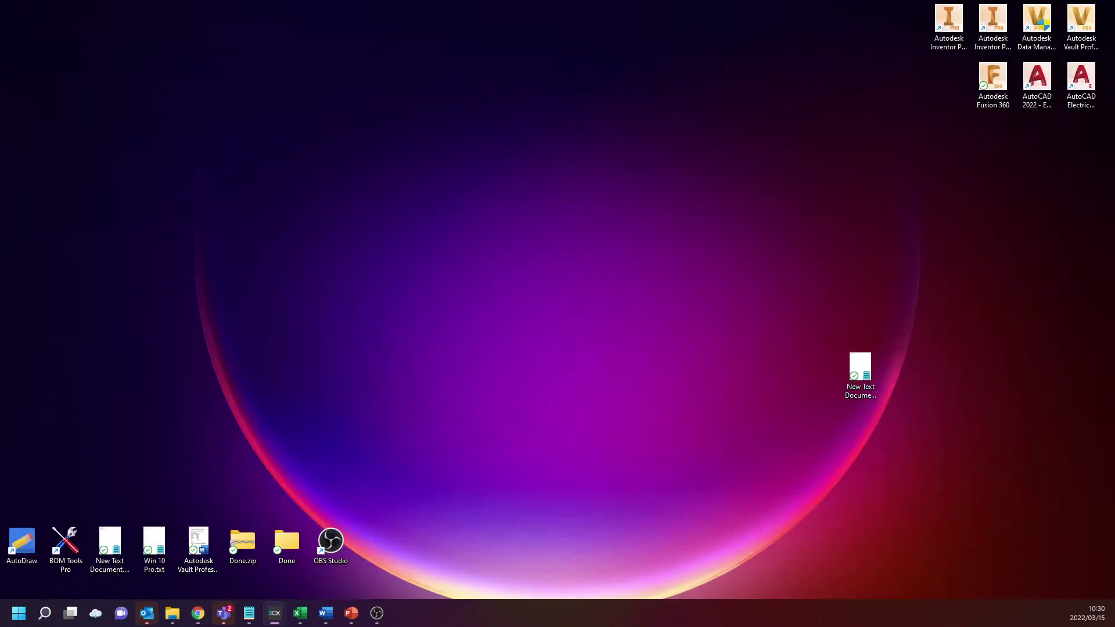
click(1067, 25)
double_click(1067, 25)
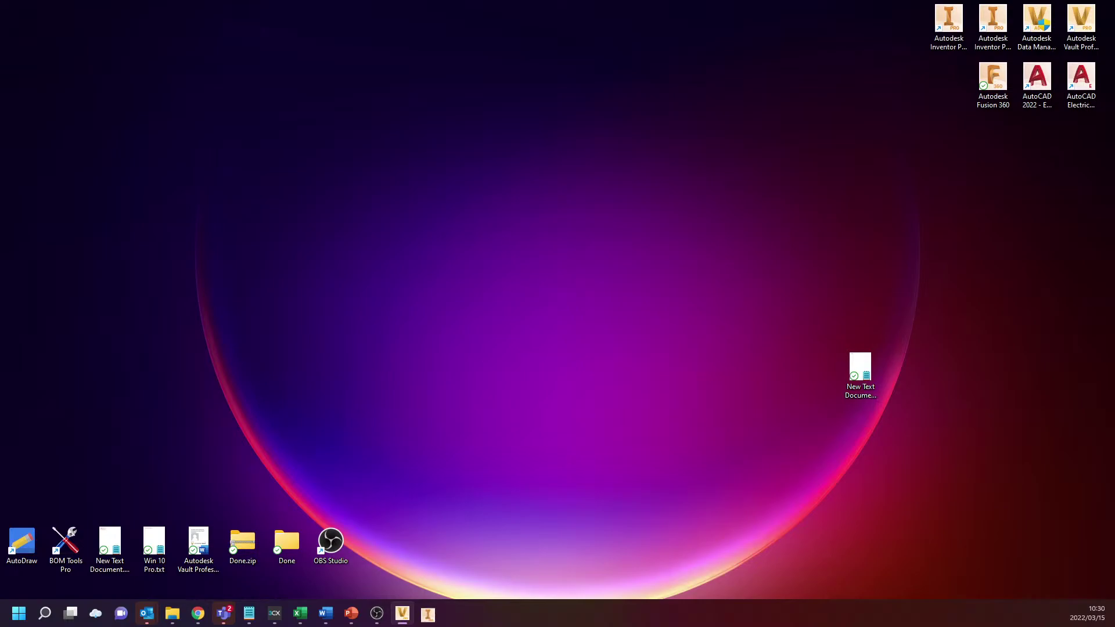
drag(1106, 116, 701, 124)
Maximize Vault, select XPC18070-011.ipt in Company A, orbit its 3D preview, then minimize the window
double_click(701, 125)
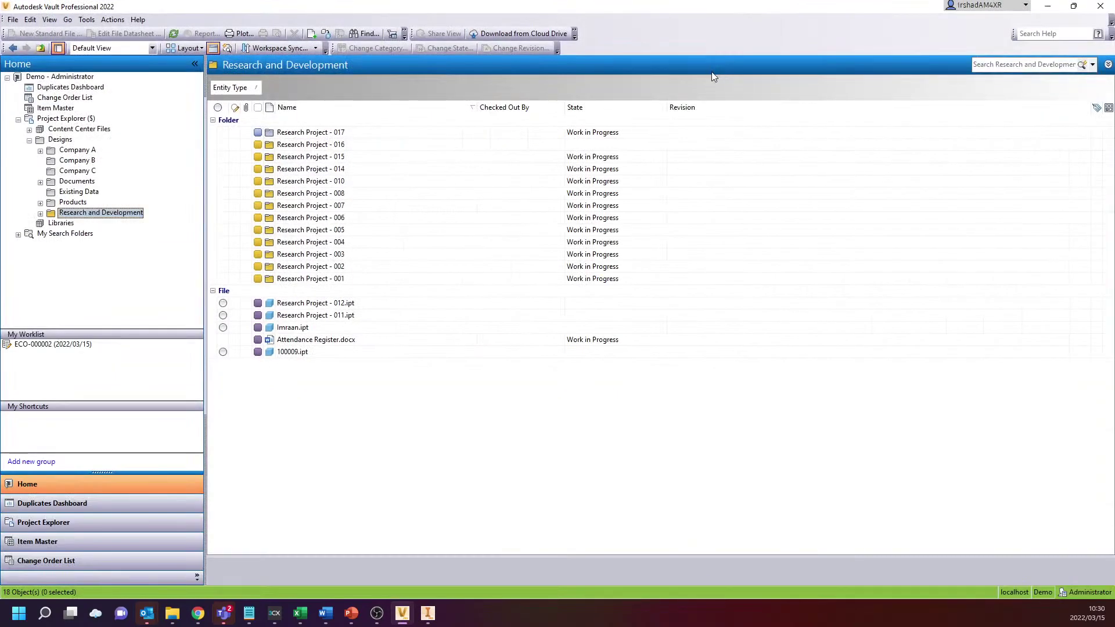
click(87, 151)
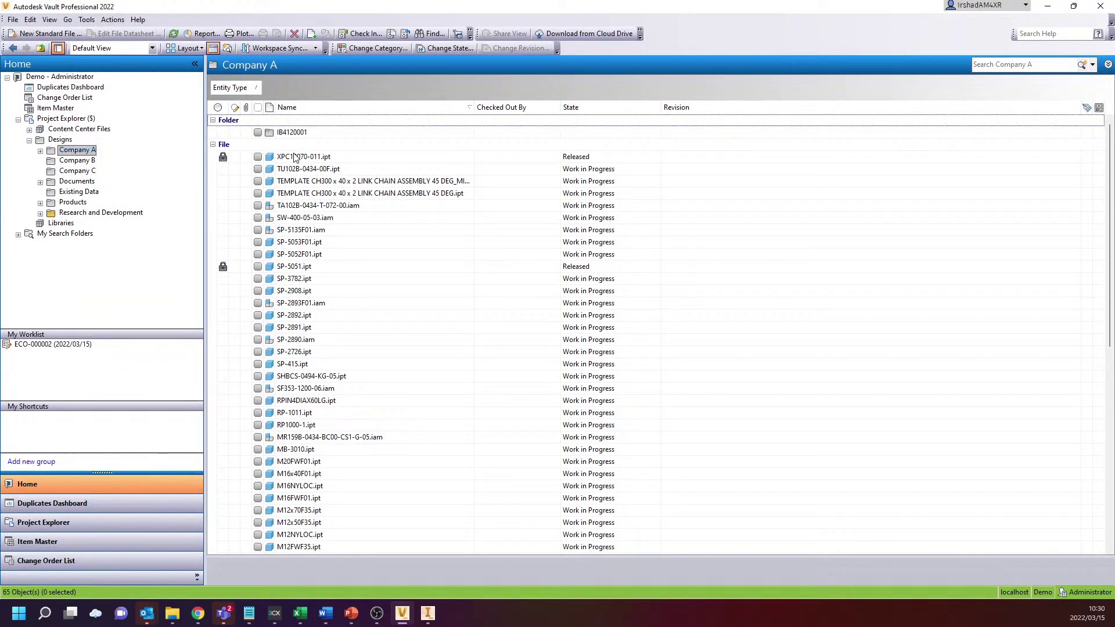
click(291, 156)
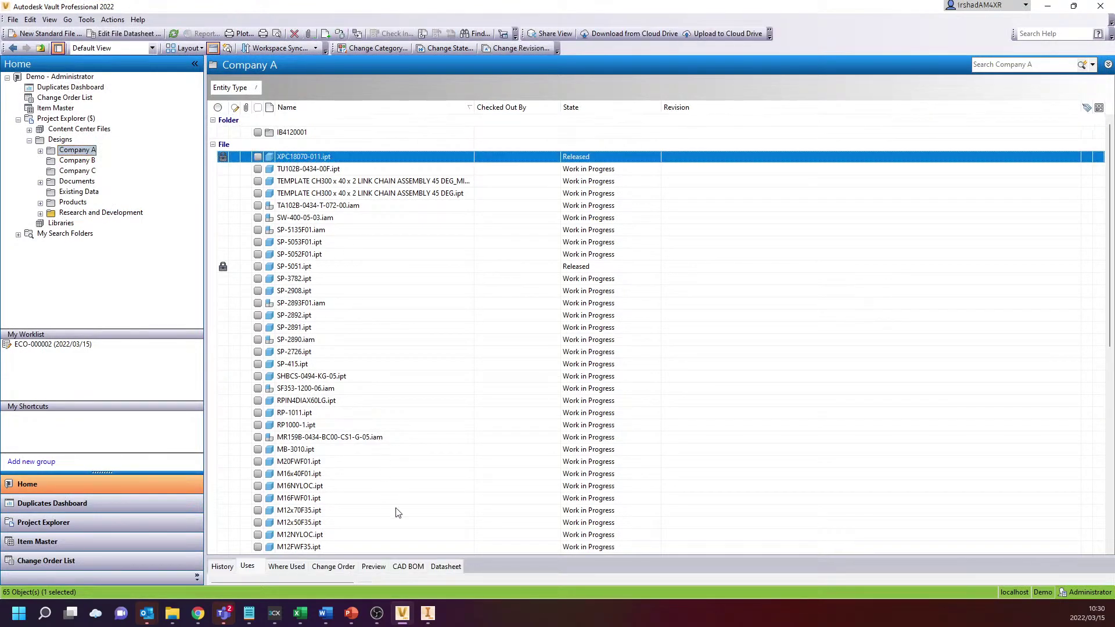
drag(456, 558, 454, 386)
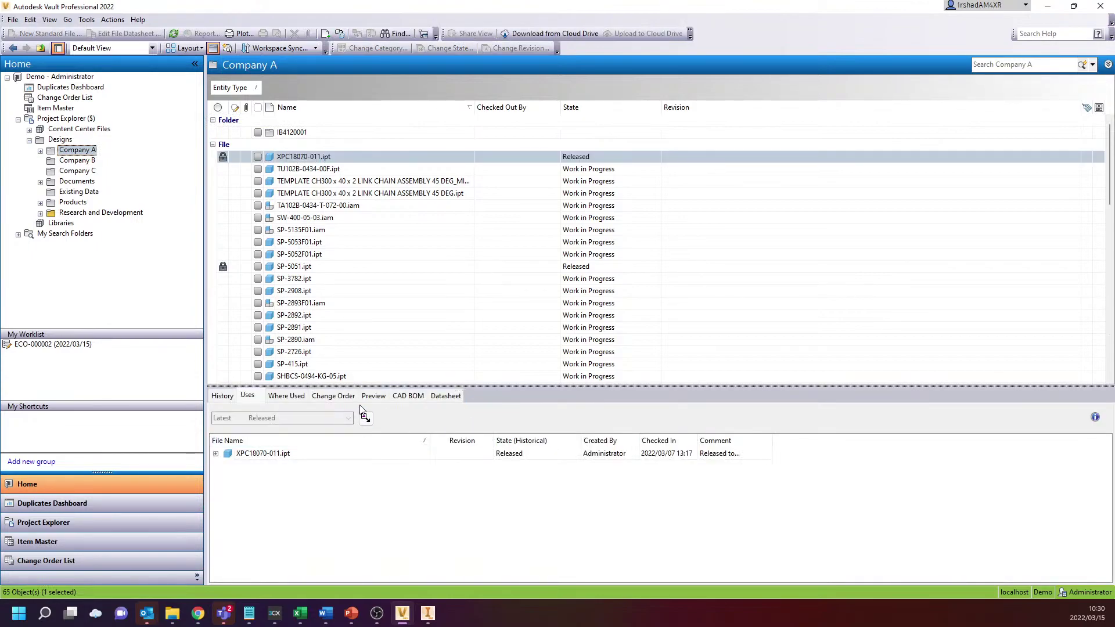
click(368, 398)
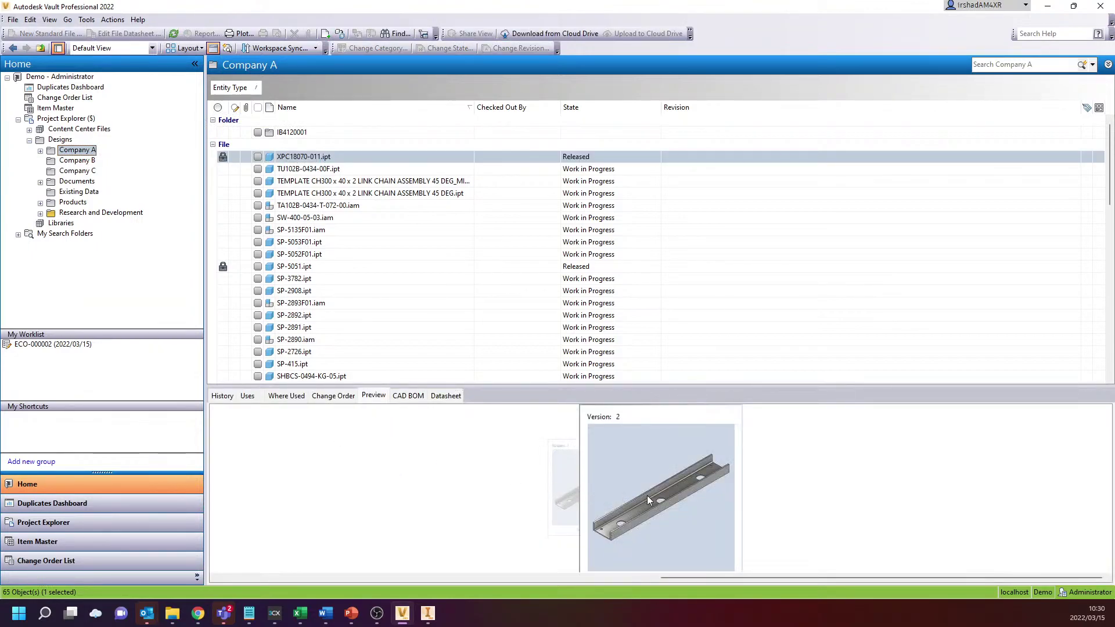
click(1043, 415)
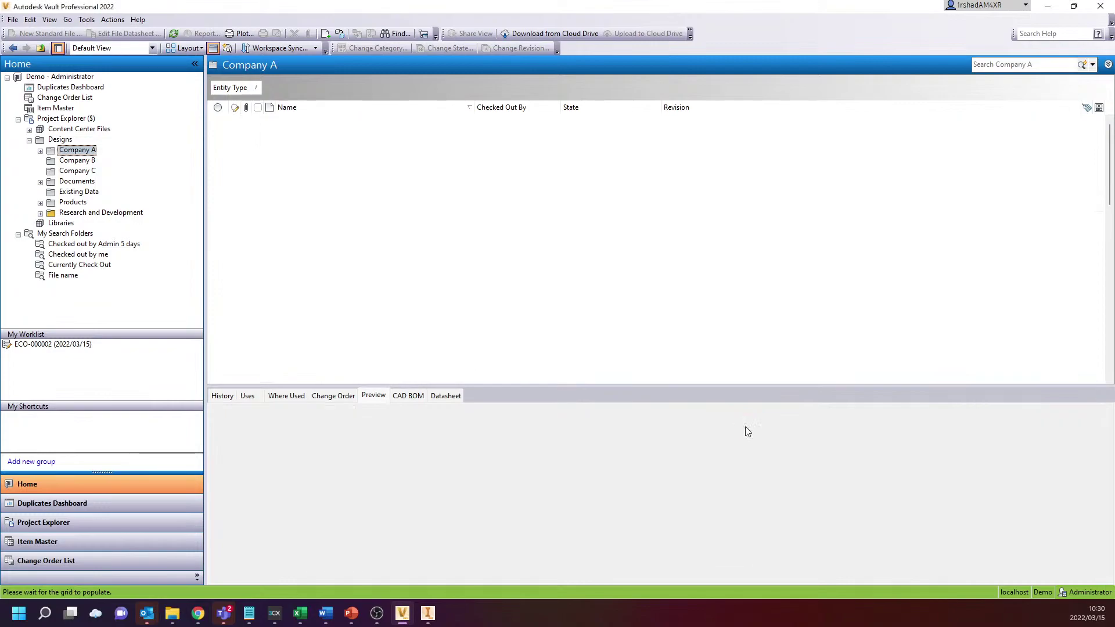
drag(694, 386, 695, 352)
click(690, 458)
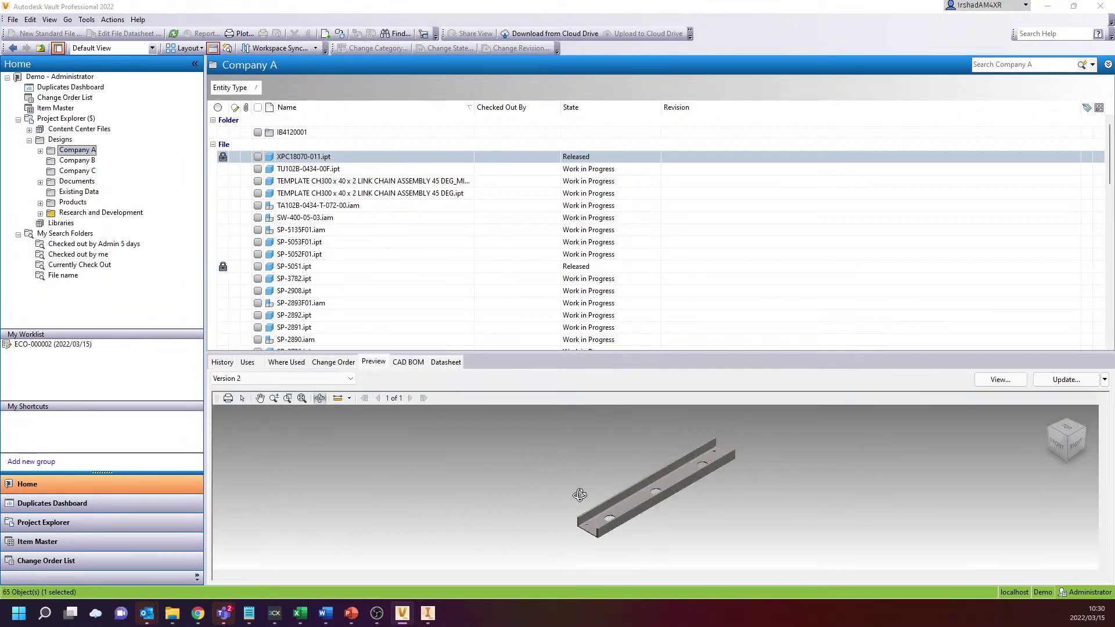
drag(588, 510, 657, 482)
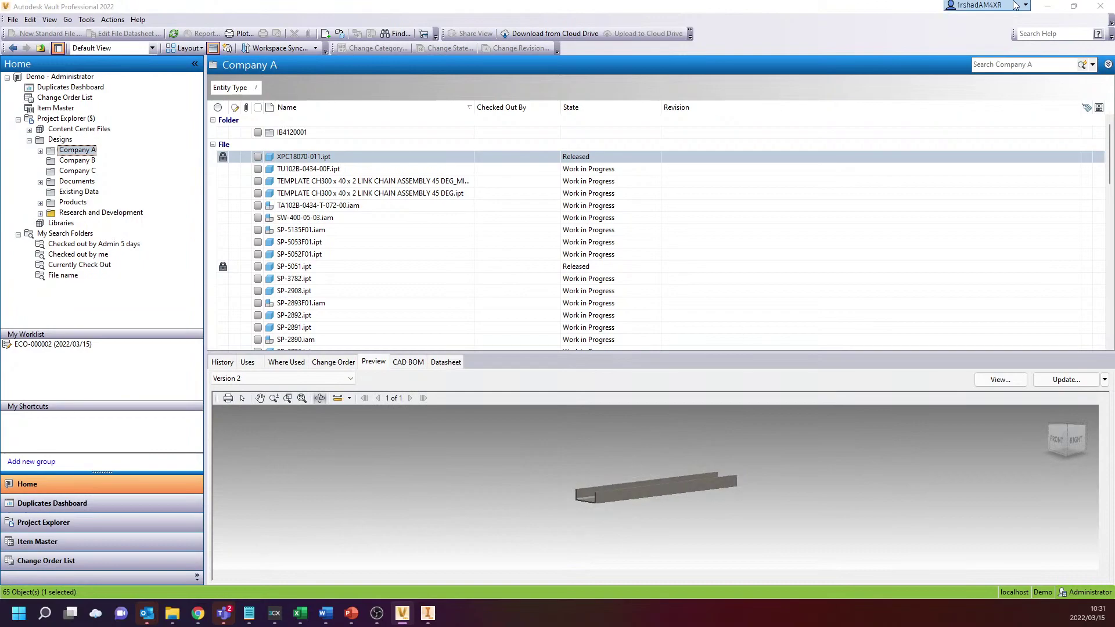
click(1047, 6)
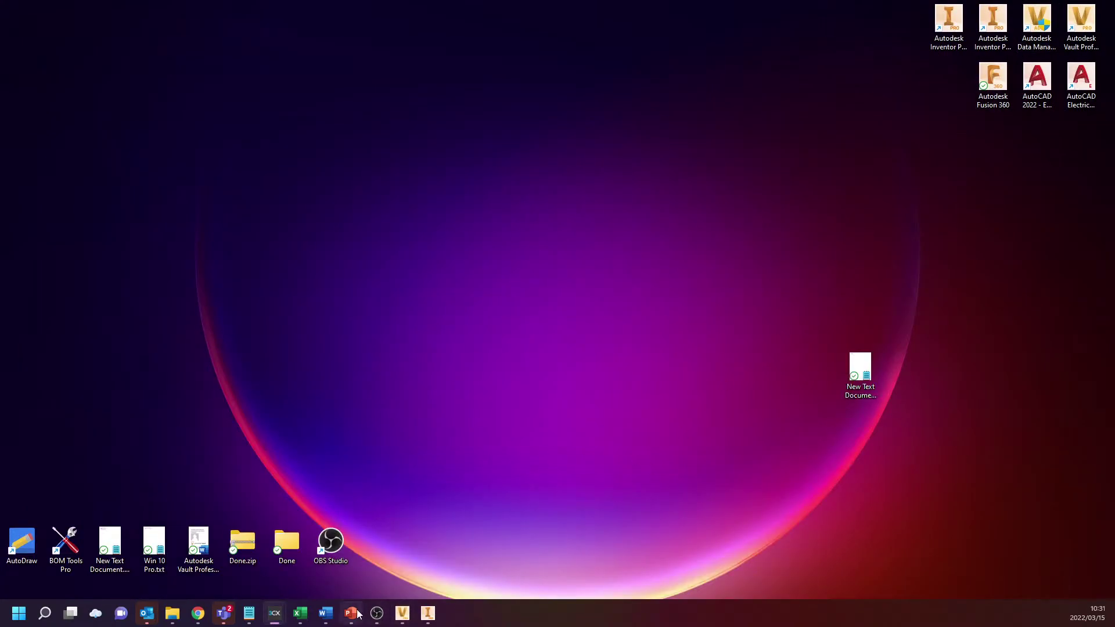
Bring the part's page back and show its 3D model in the viewer, orbiting it
click(198, 613)
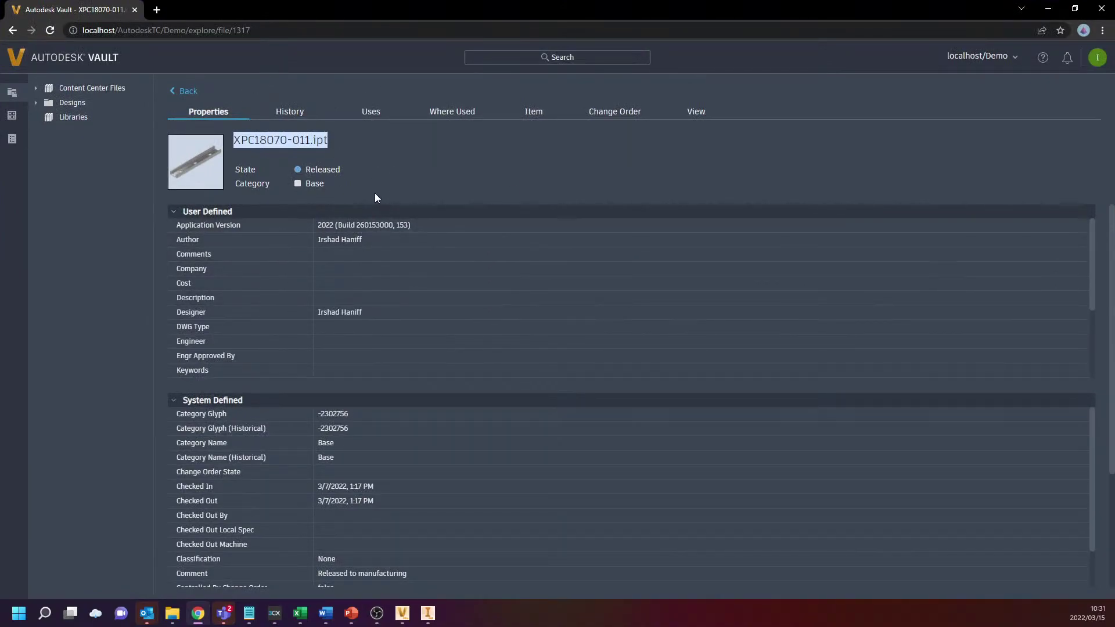
click(690, 112)
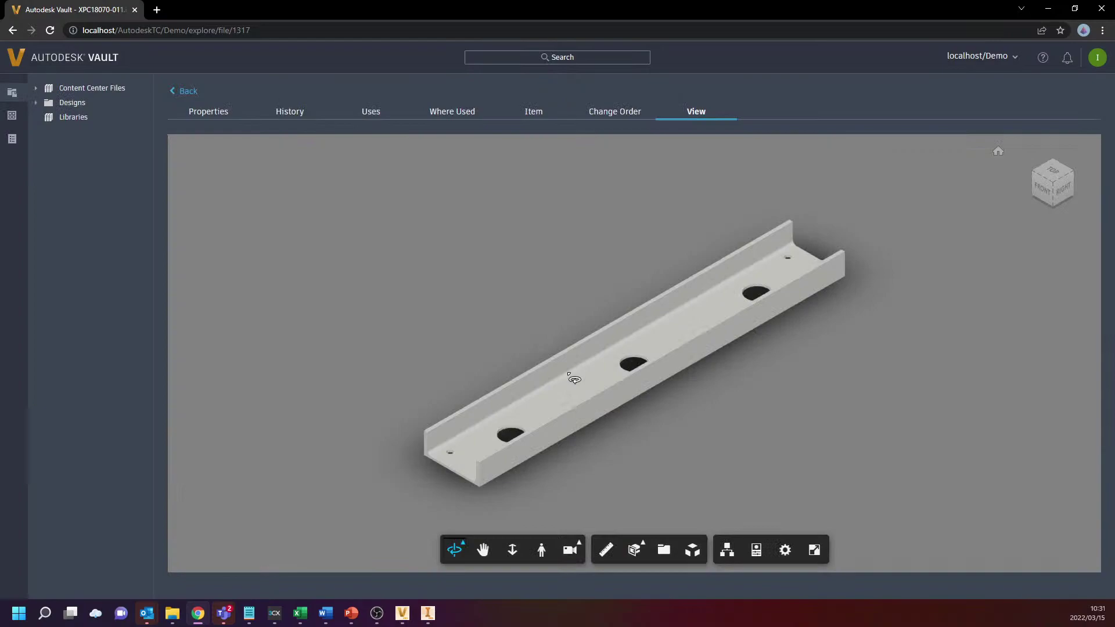
drag(573, 379, 567, 325)
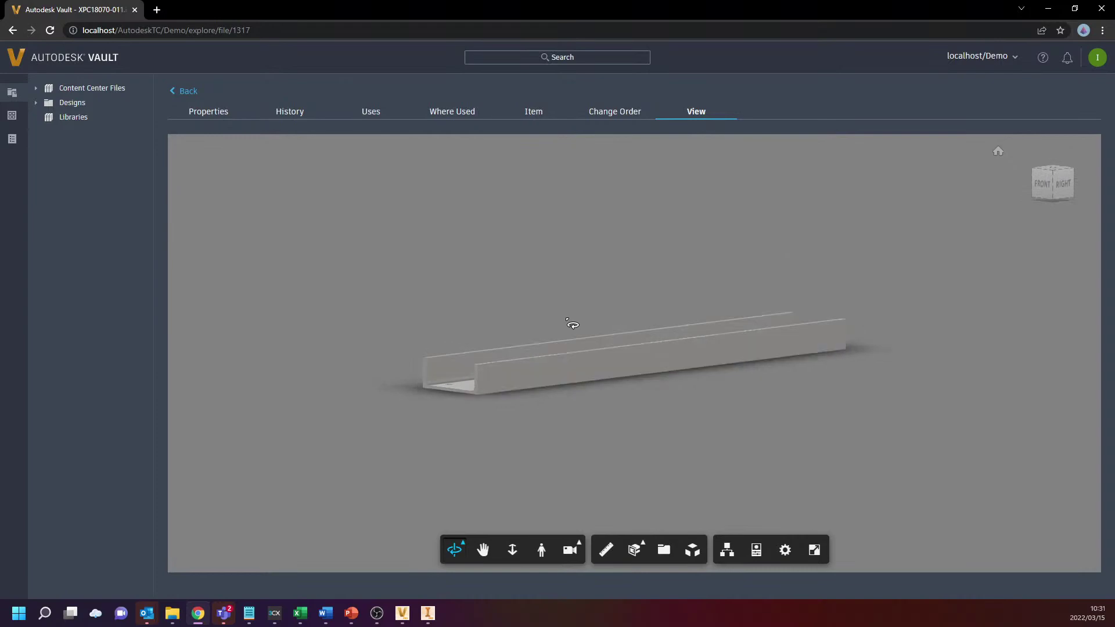
Measure the channel's length from its bottom corner to the far corner
click(605, 551)
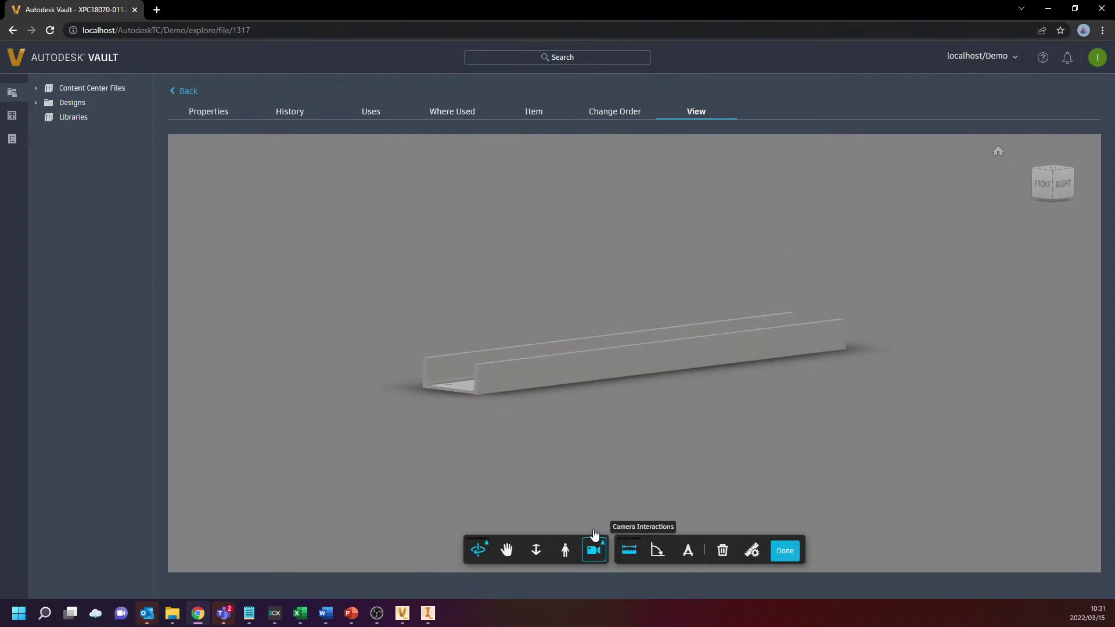
click(478, 395)
click(846, 349)
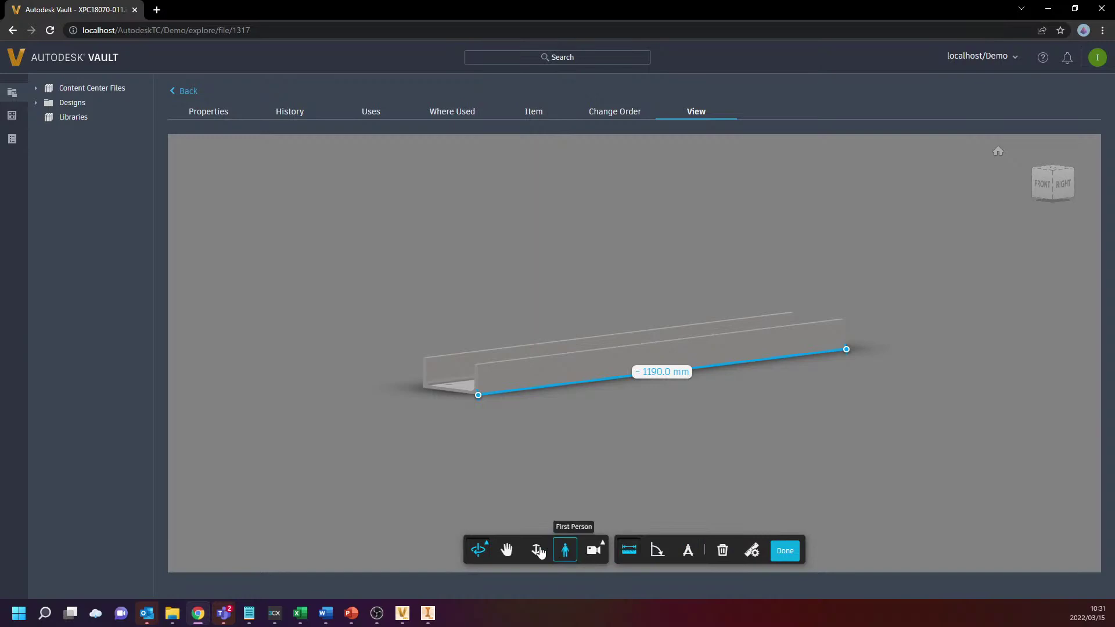
Exit measure mode, orbit to the channel's top face, and show the Items list
click(783, 552)
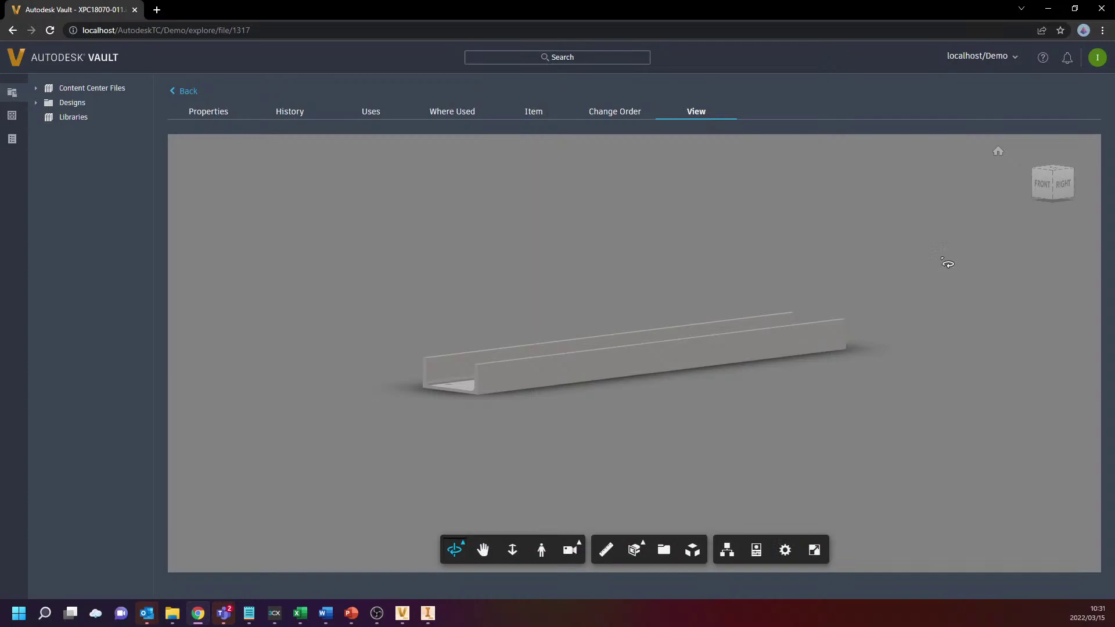
drag(756, 249, 724, 191)
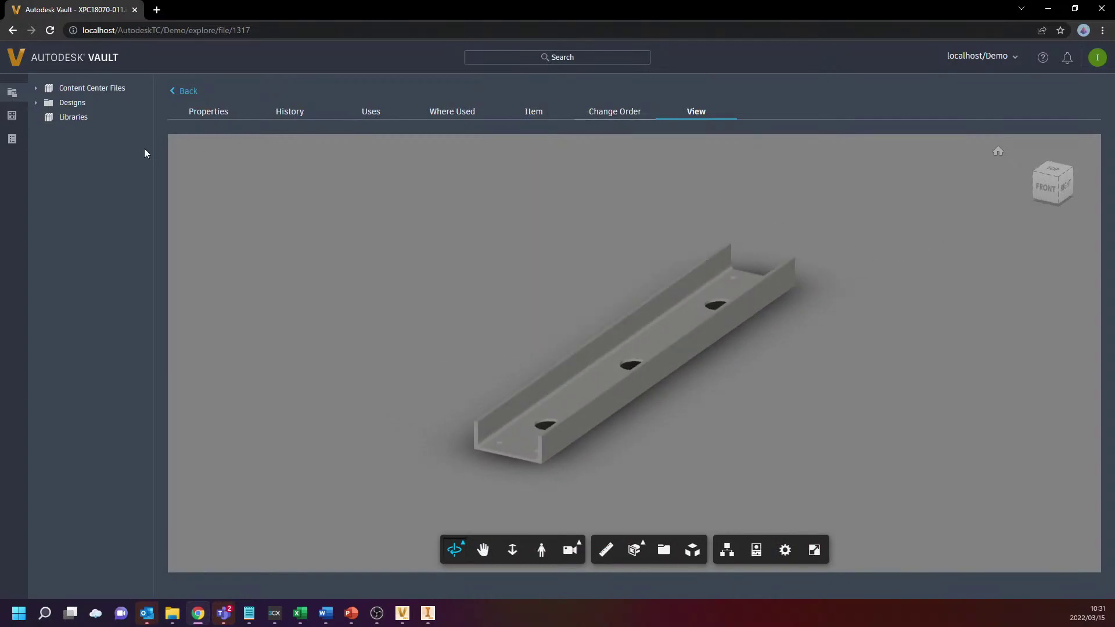
click(11, 115)
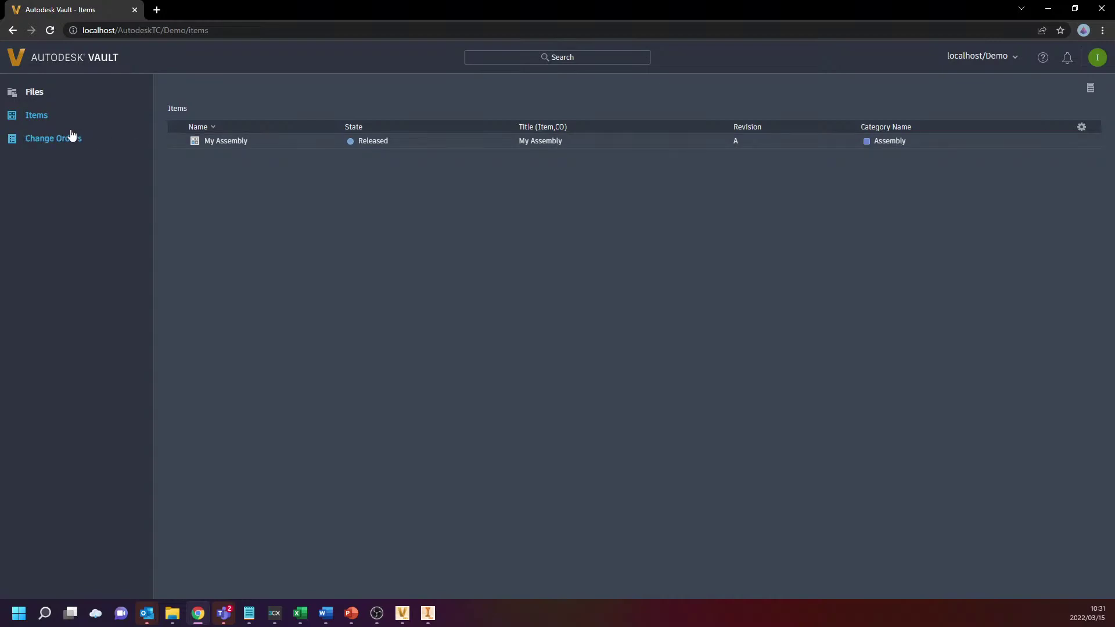
Show the Change Orders list and briefly select then deselect ECO-000002
click(37, 146)
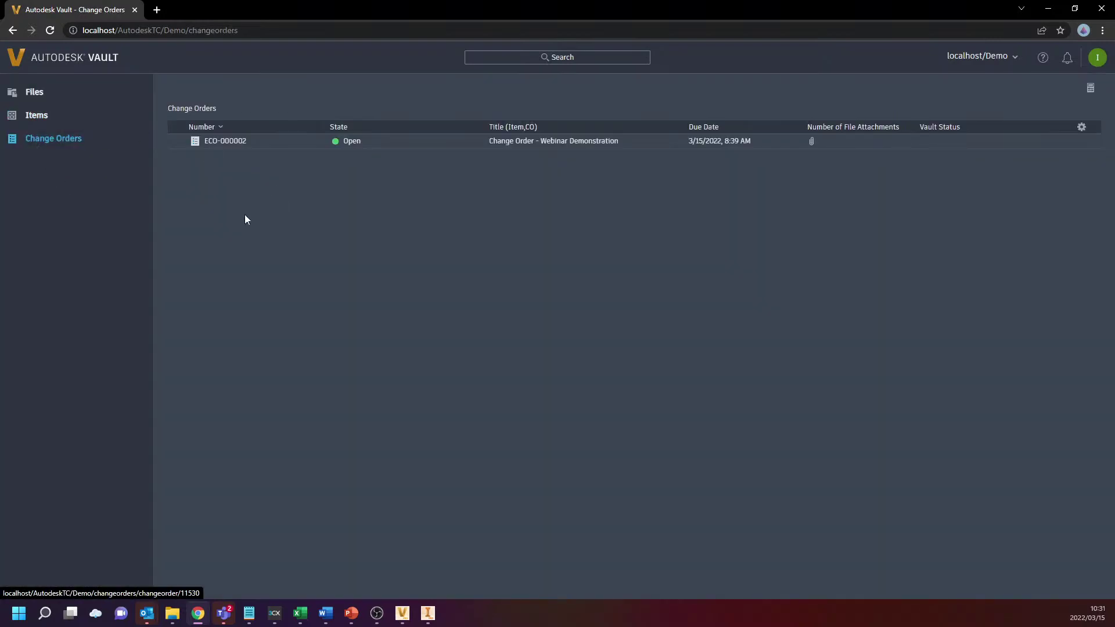
click(179, 141)
click(179, 141)
Browse the files area to the Designs / Company A folder
click(38, 97)
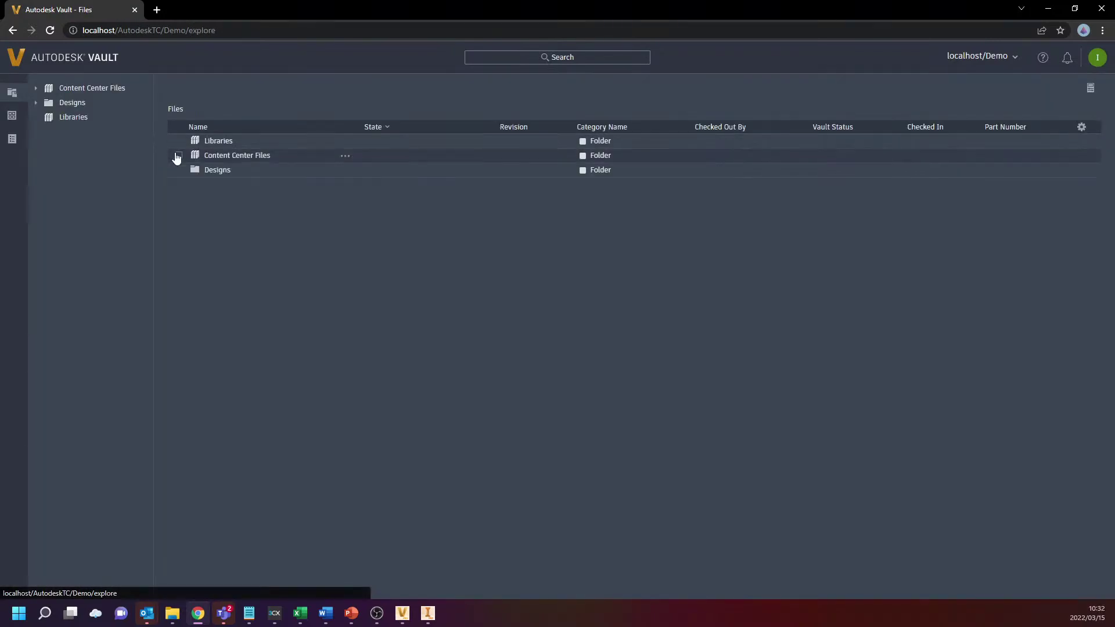
click(210, 169)
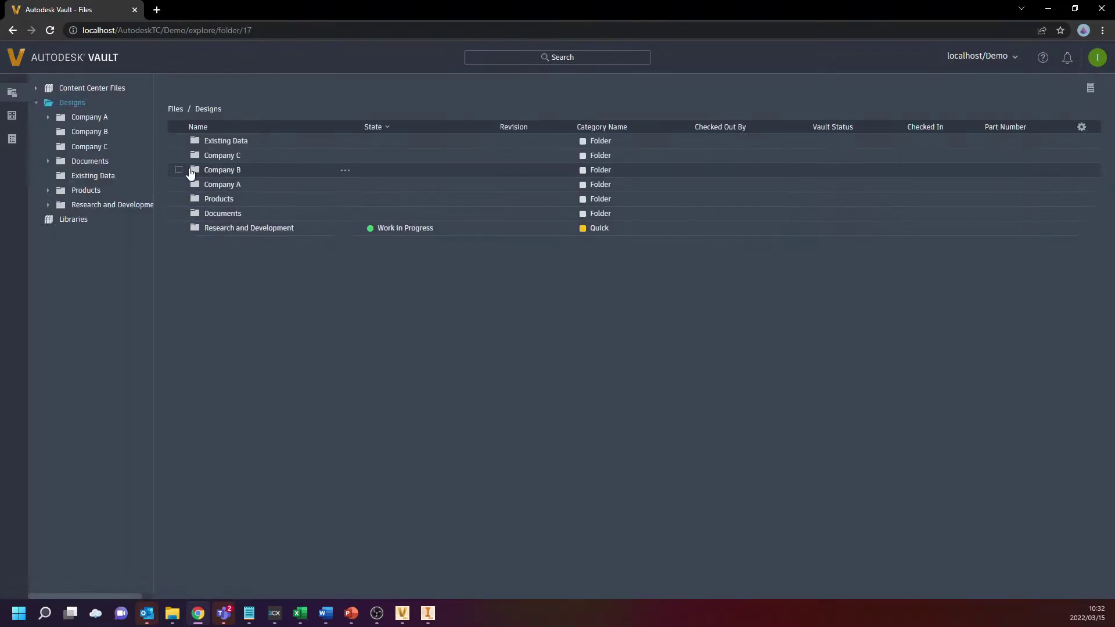
click(179, 185)
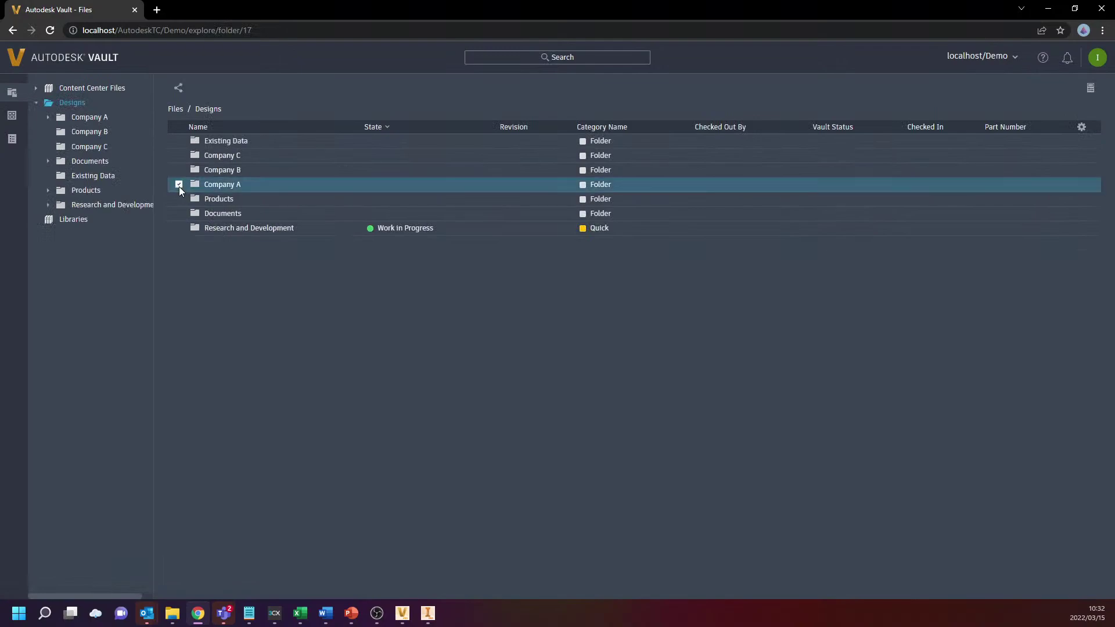
click(212, 184)
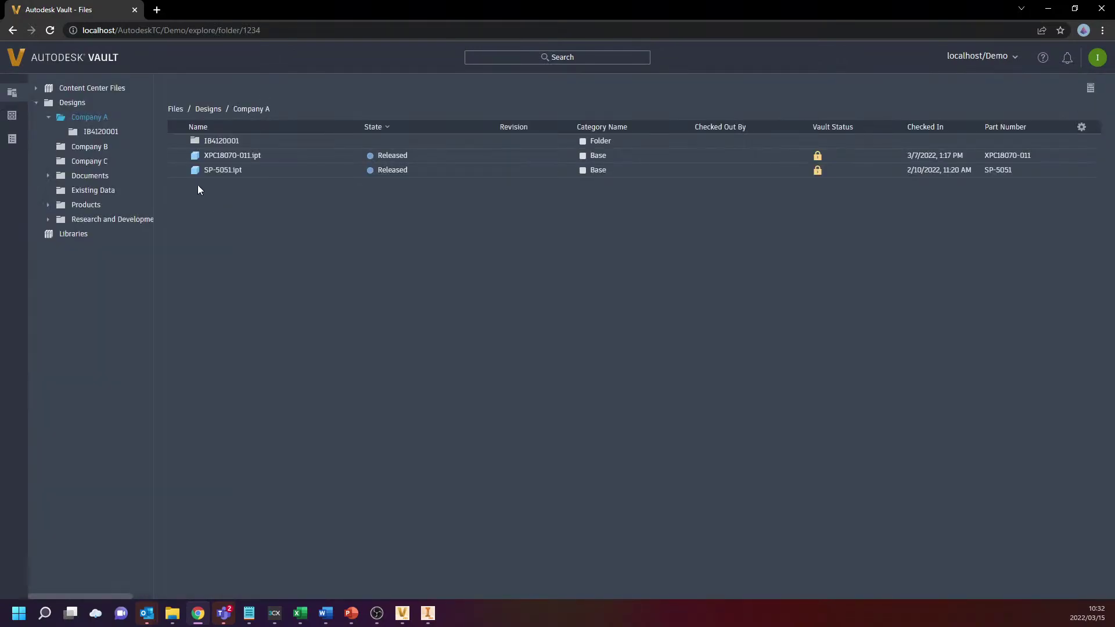
Select XPC18070-011.ipt and SP-5051.ipt together, then clear the selection
click(179, 155)
click(179, 170)
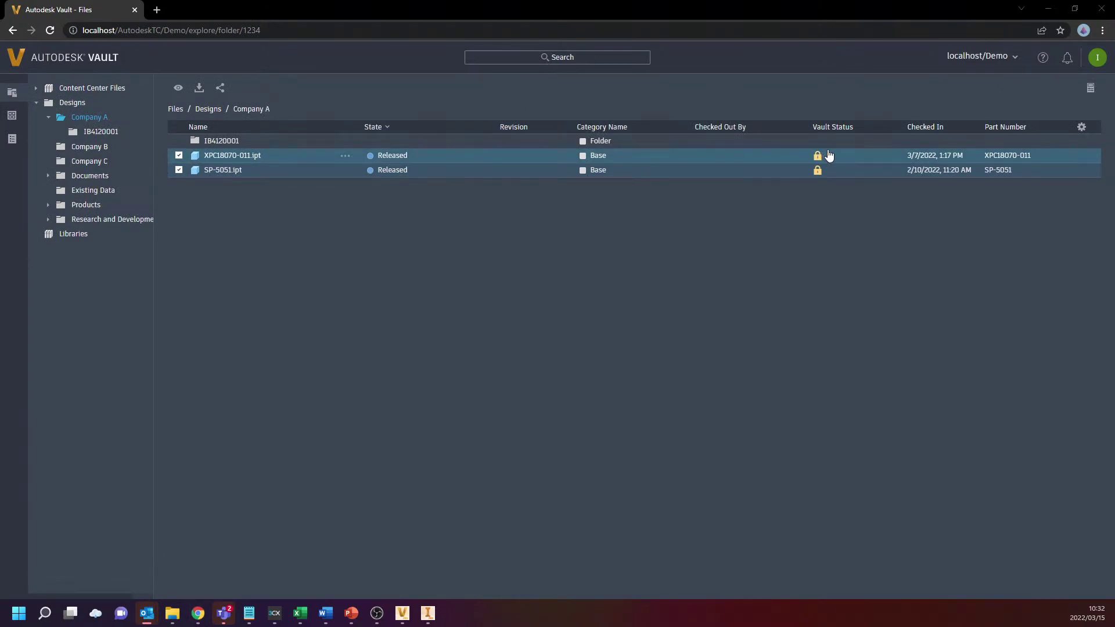
click(713, 154)
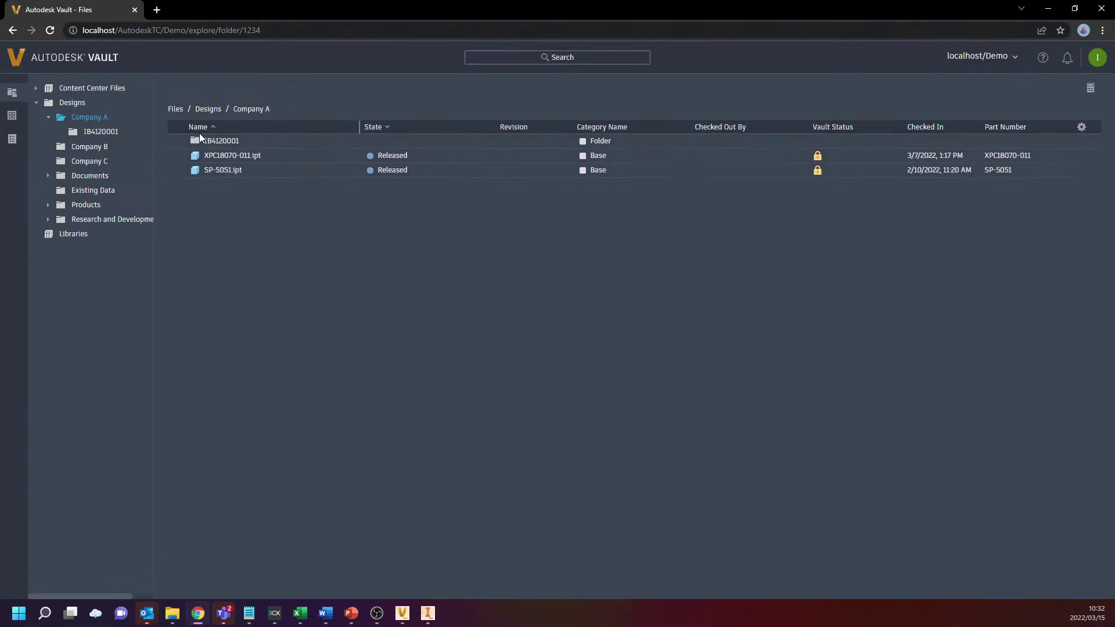
click(179, 155)
click(179, 169)
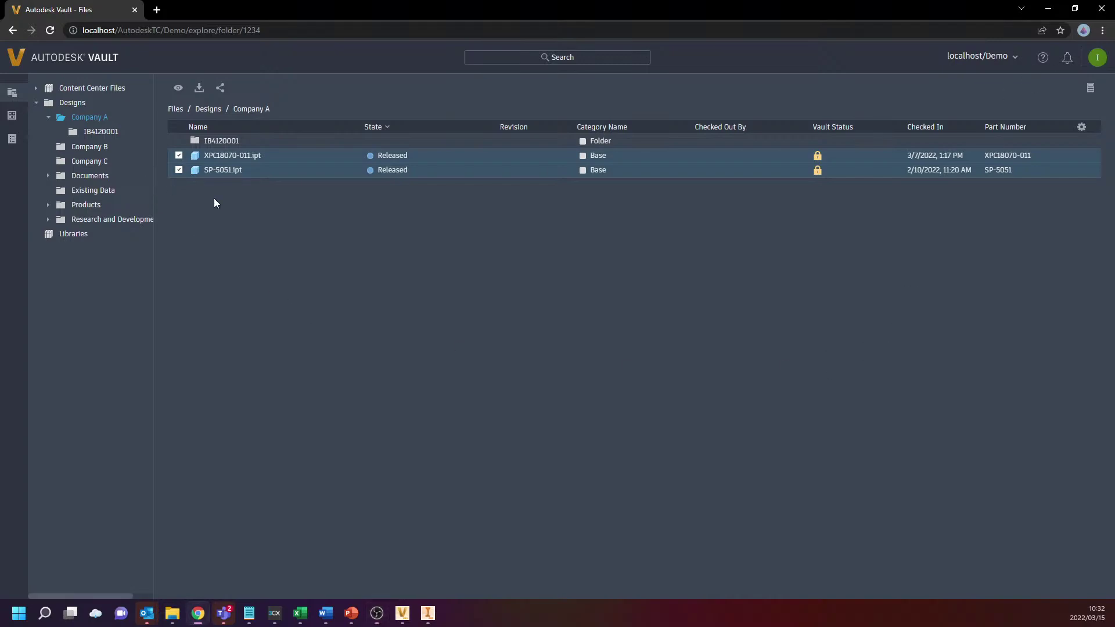
click(179, 170)
click(179, 155)
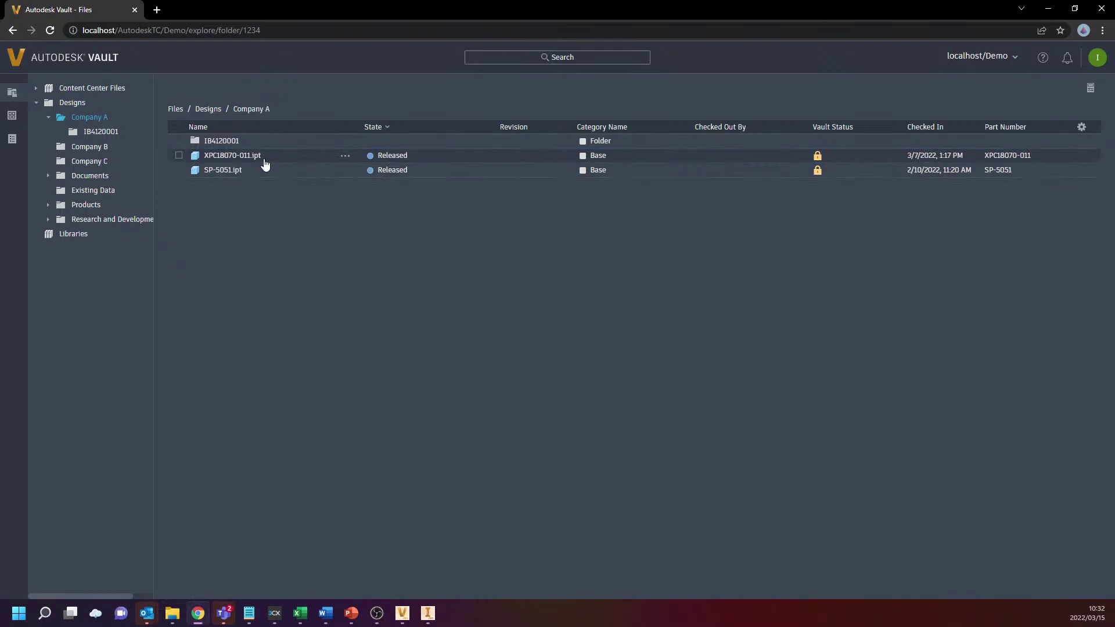
Open the empty IB4120001 subfolder
click(179, 142)
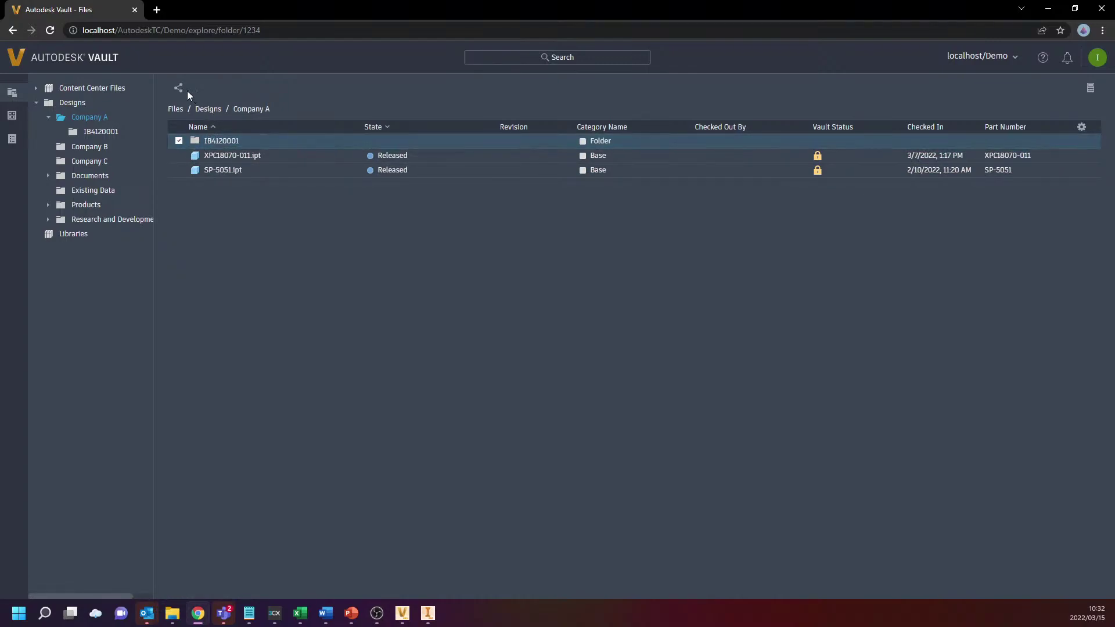
click(179, 141)
click(222, 141)
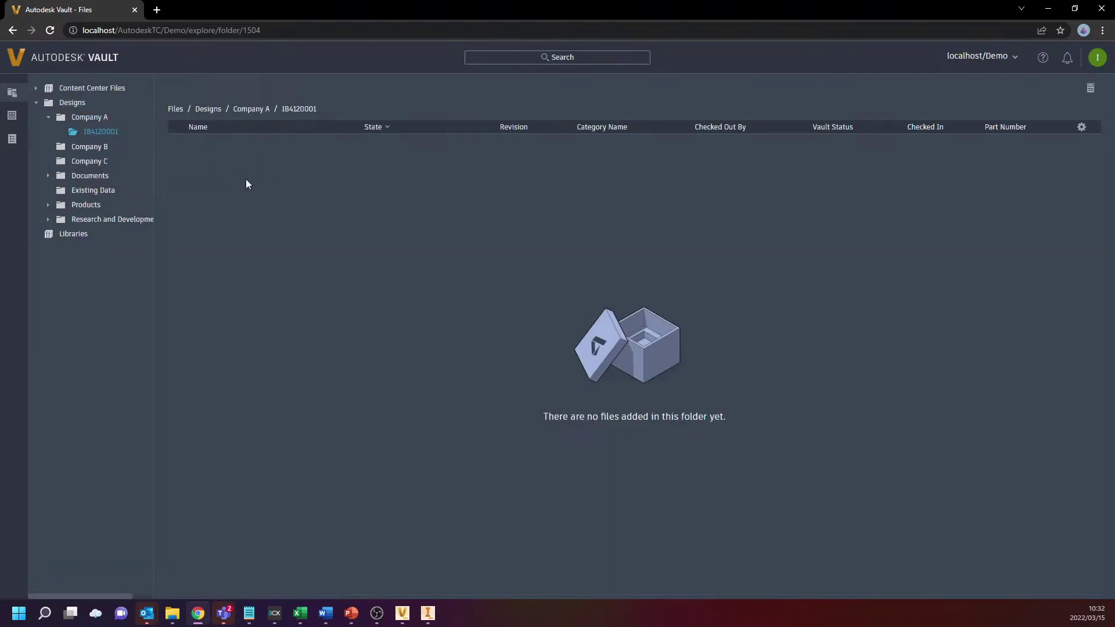
Collapse Company A in the tree and open the My Assembly item from Items
click(97, 124)
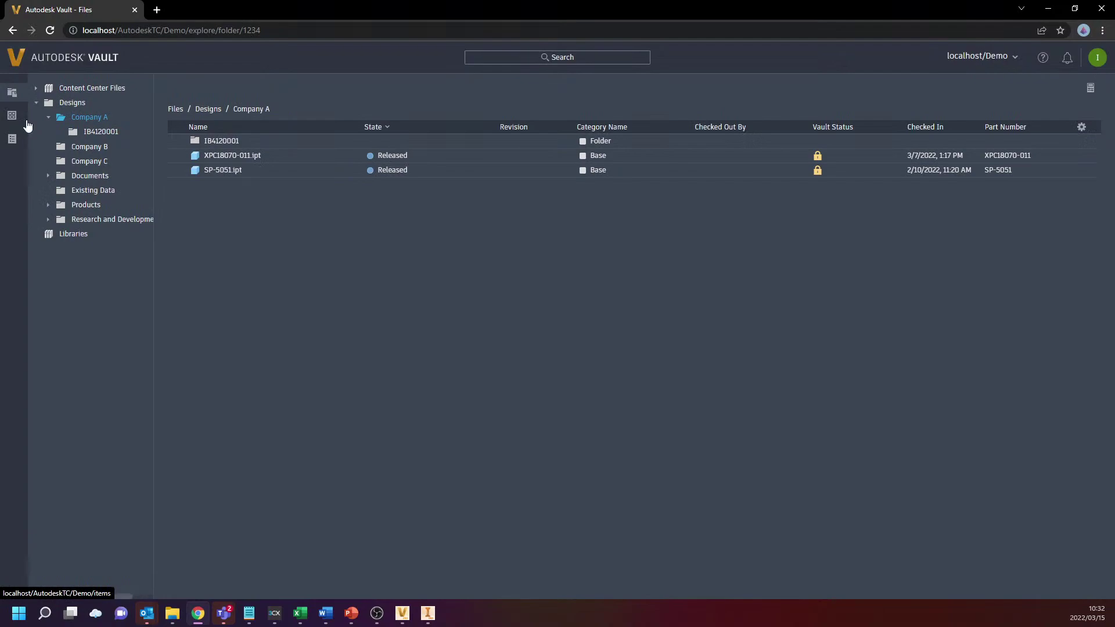
click(48, 117)
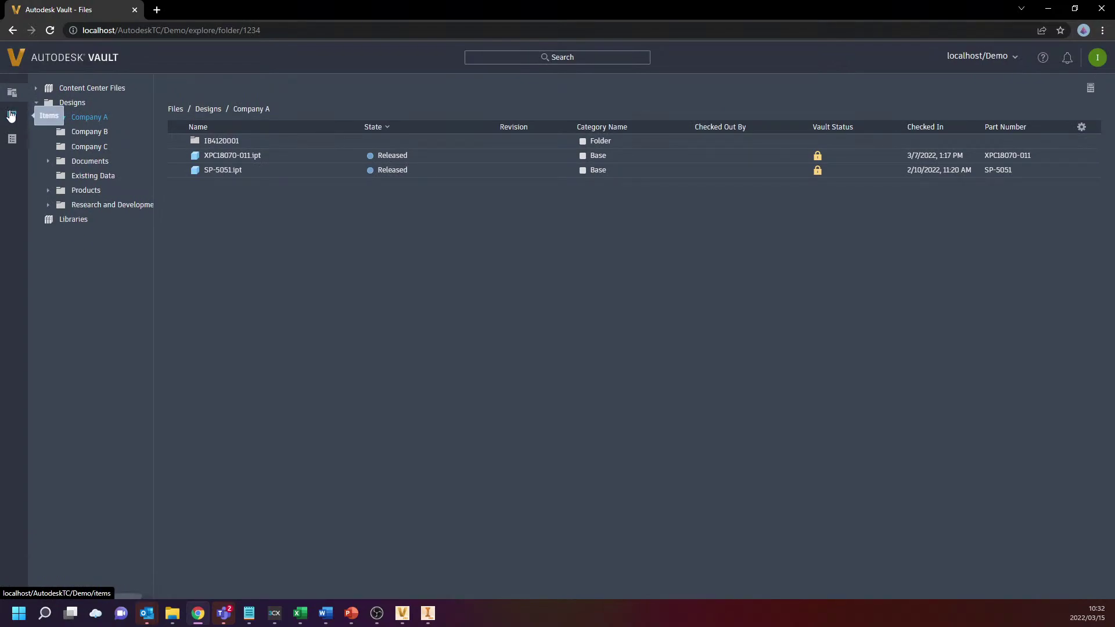
click(11, 115)
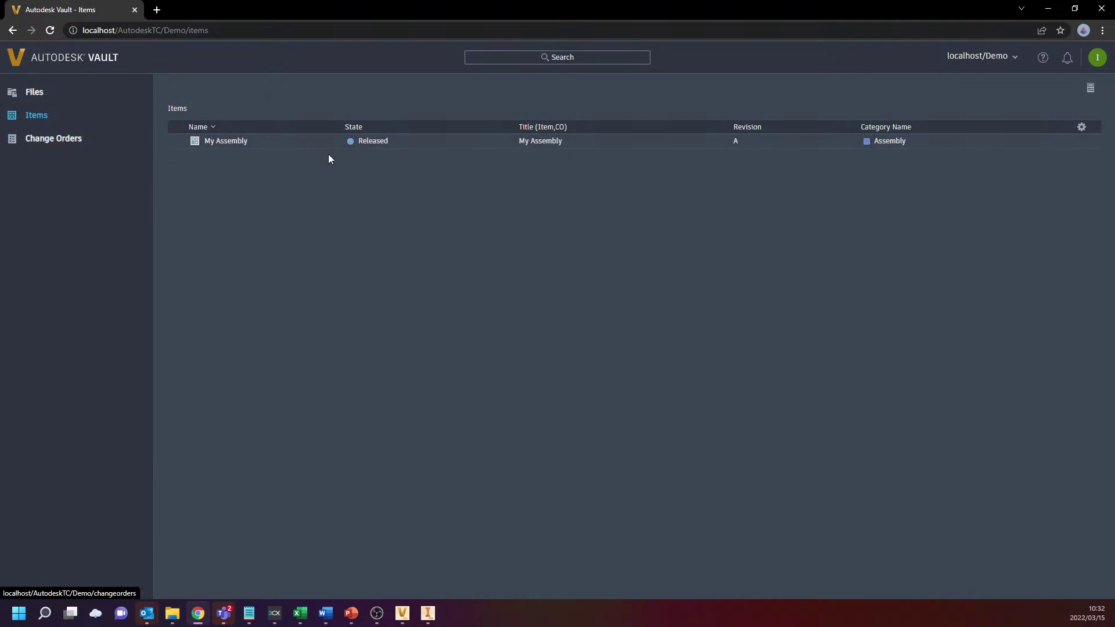
click(224, 145)
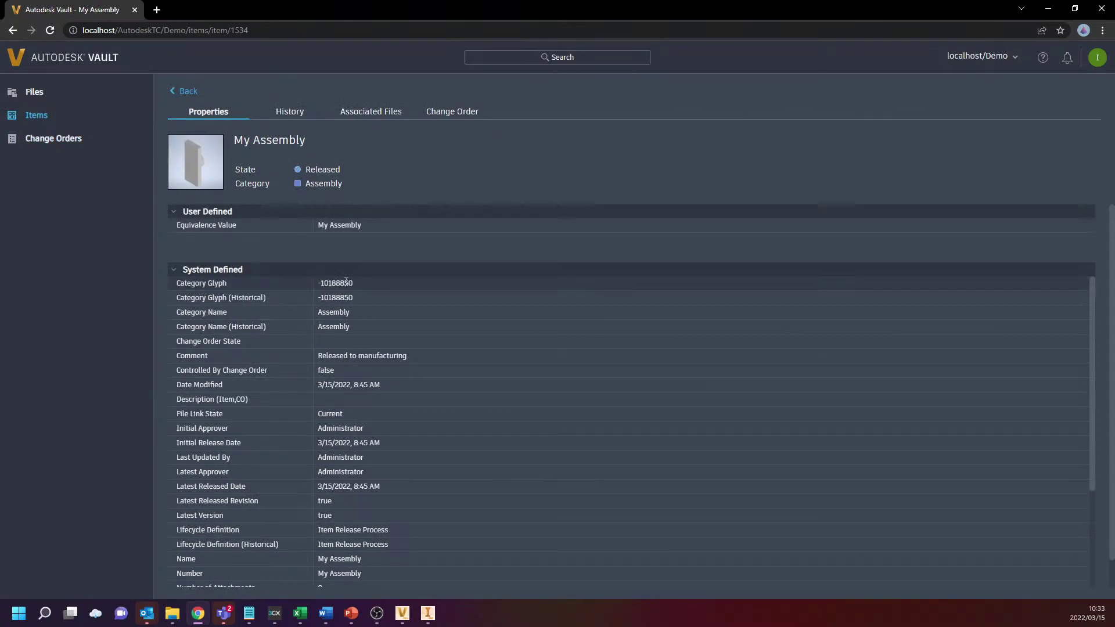
Review My Assembly's History, Associated Files and Change Order tabs, which are empty
scroll(347, 285, down, 4)
scroll(376, 409, up, 5)
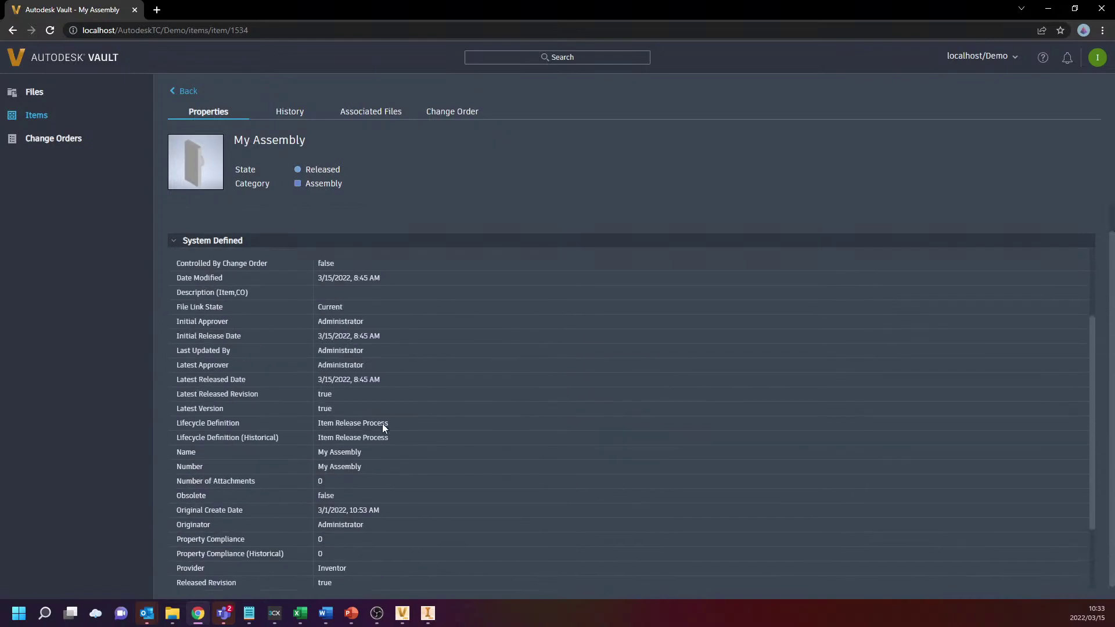
click(299, 116)
click(370, 120)
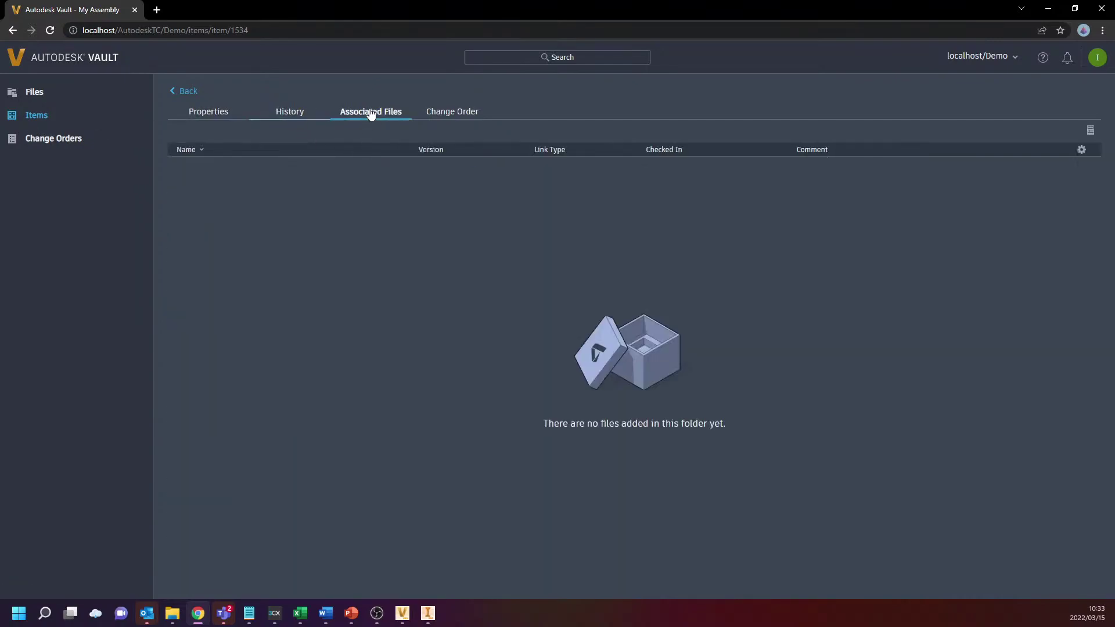
click(464, 109)
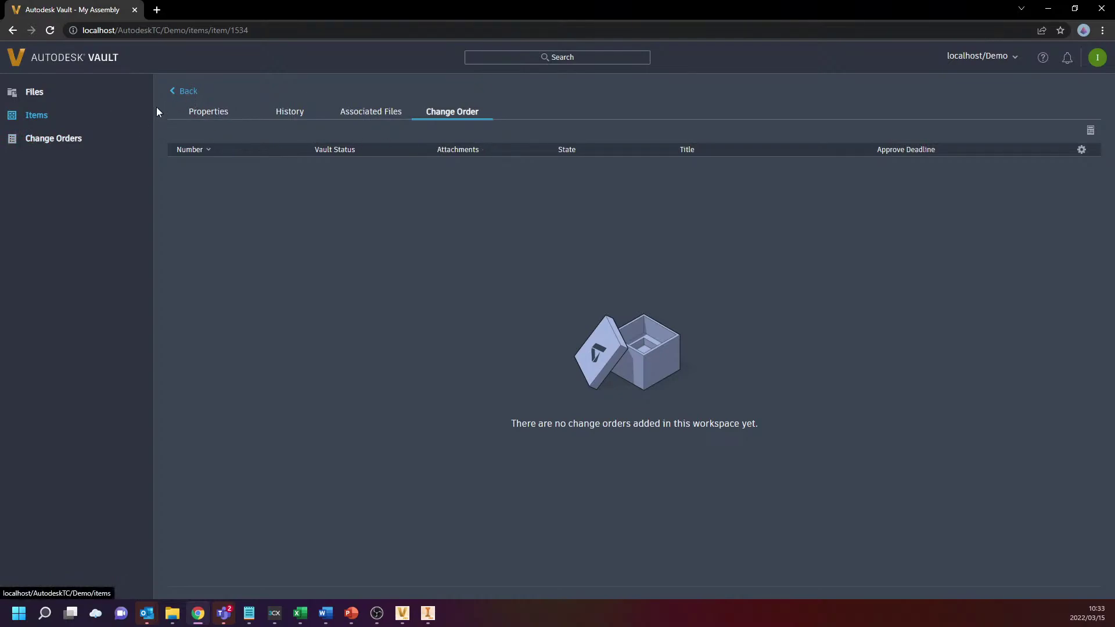
Open change order ECO-000002 and view its attachments
click(36, 144)
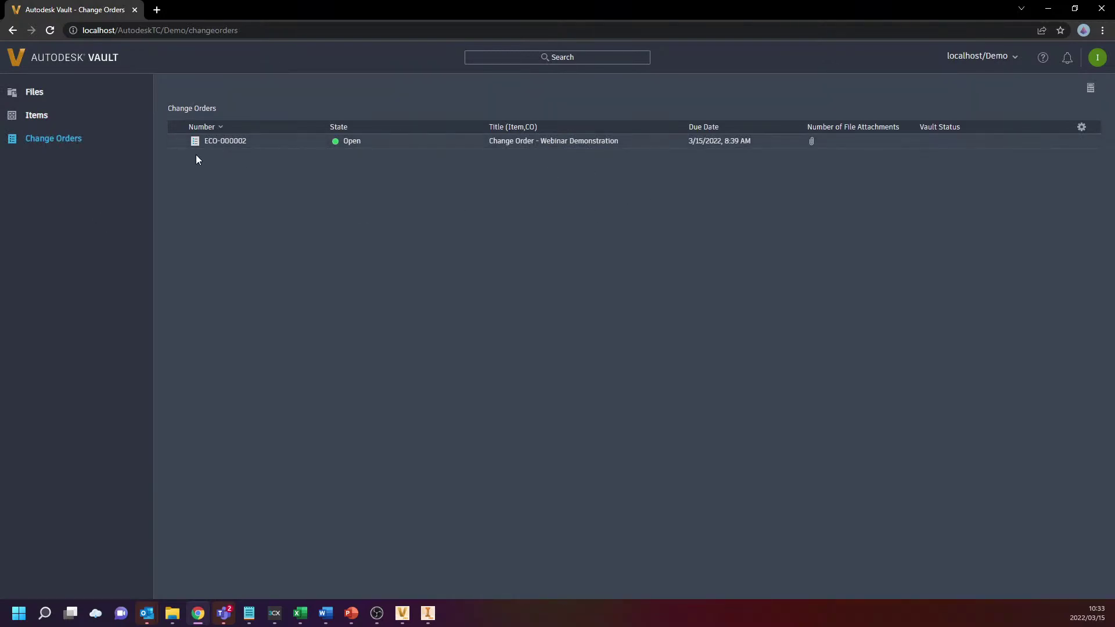
click(225, 141)
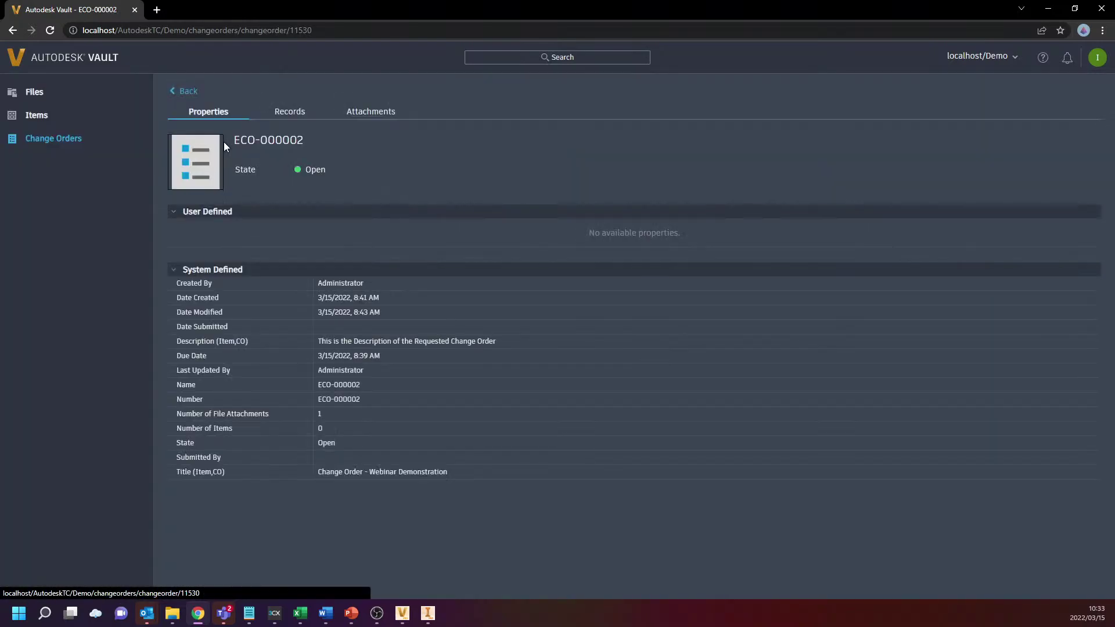
click(350, 115)
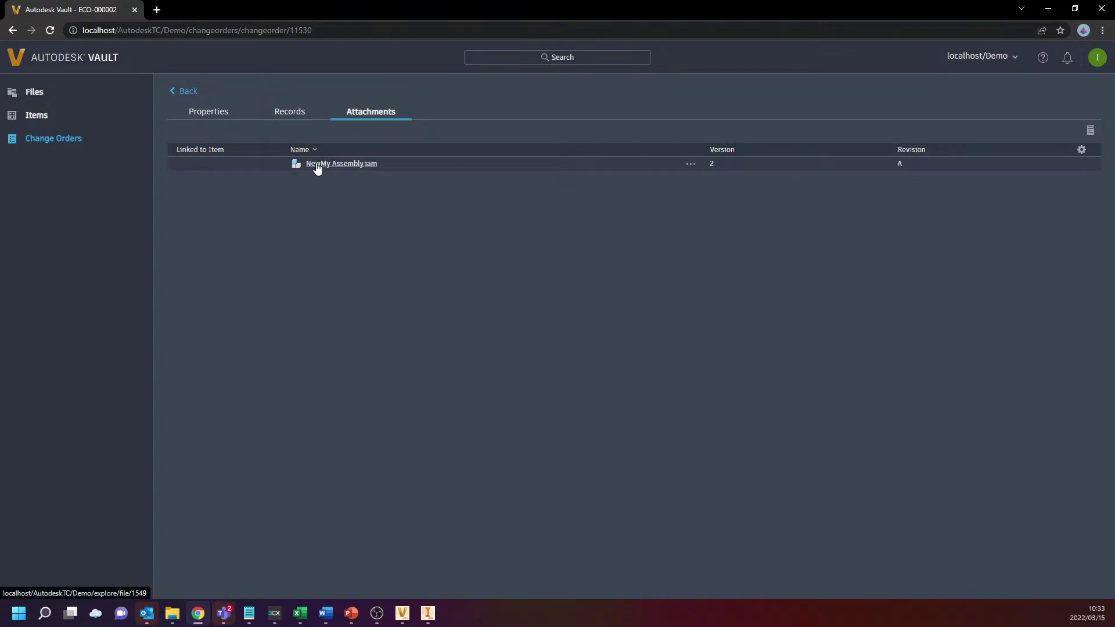
Open NewMy Assembly.iam's file page from ECO-000002's records
click(307, 113)
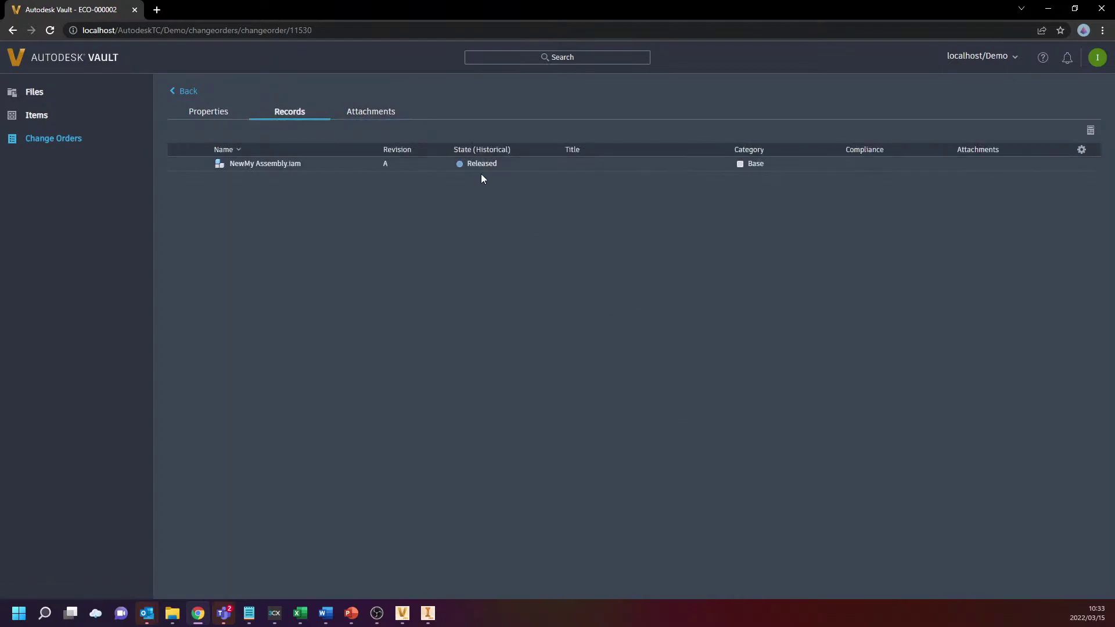
click(363, 165)
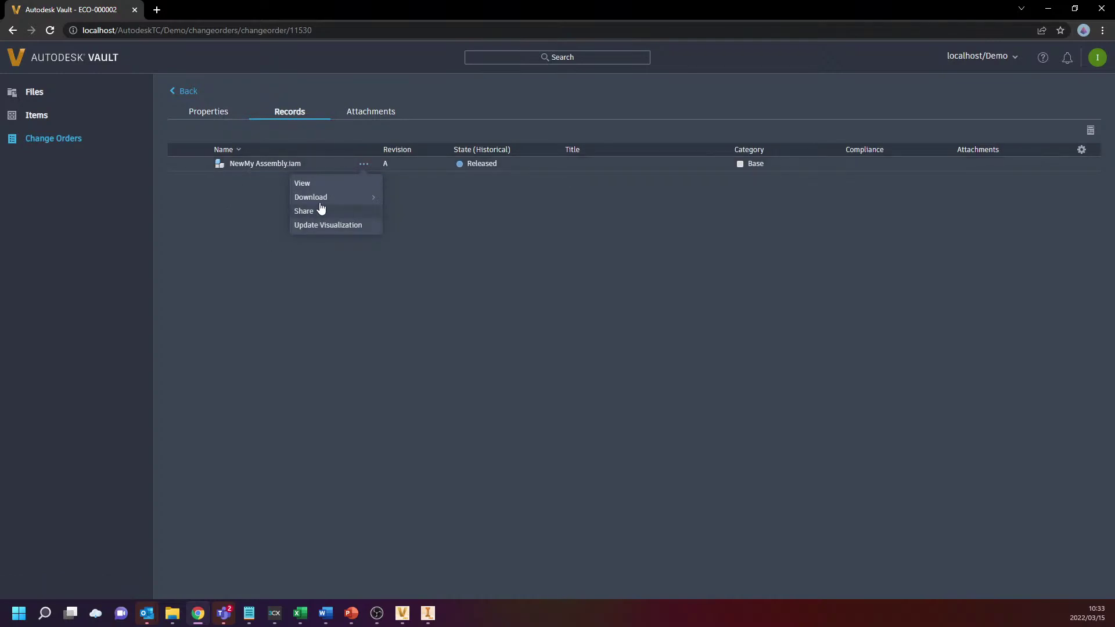
click(236, 165)
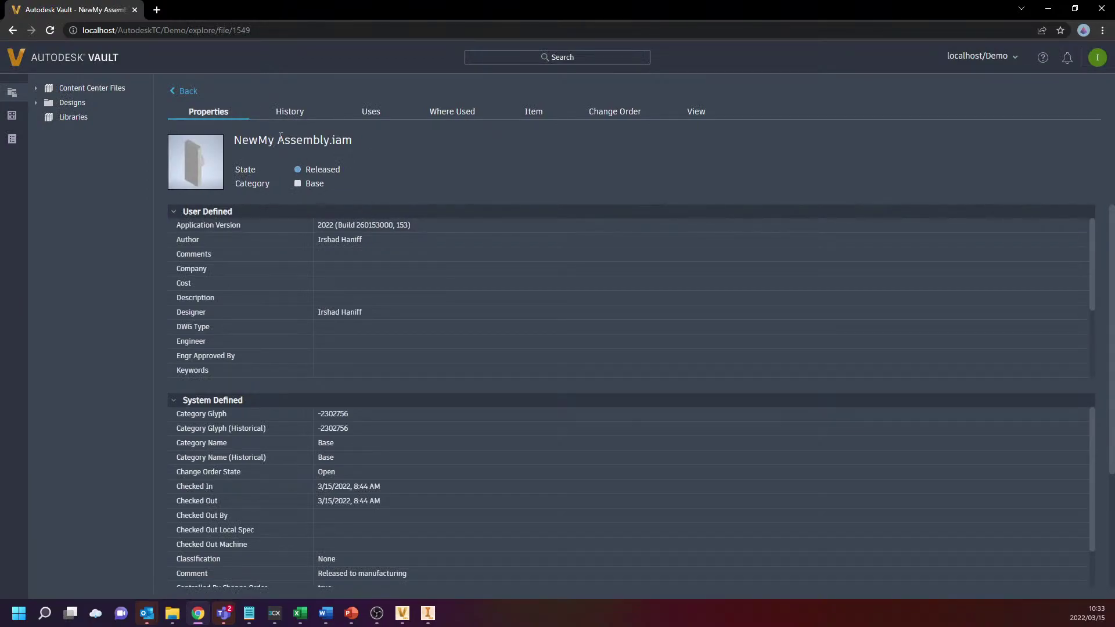
Open NewMy Assembly.iam's details and try its viewer, then return to Company C
click(181, 93)
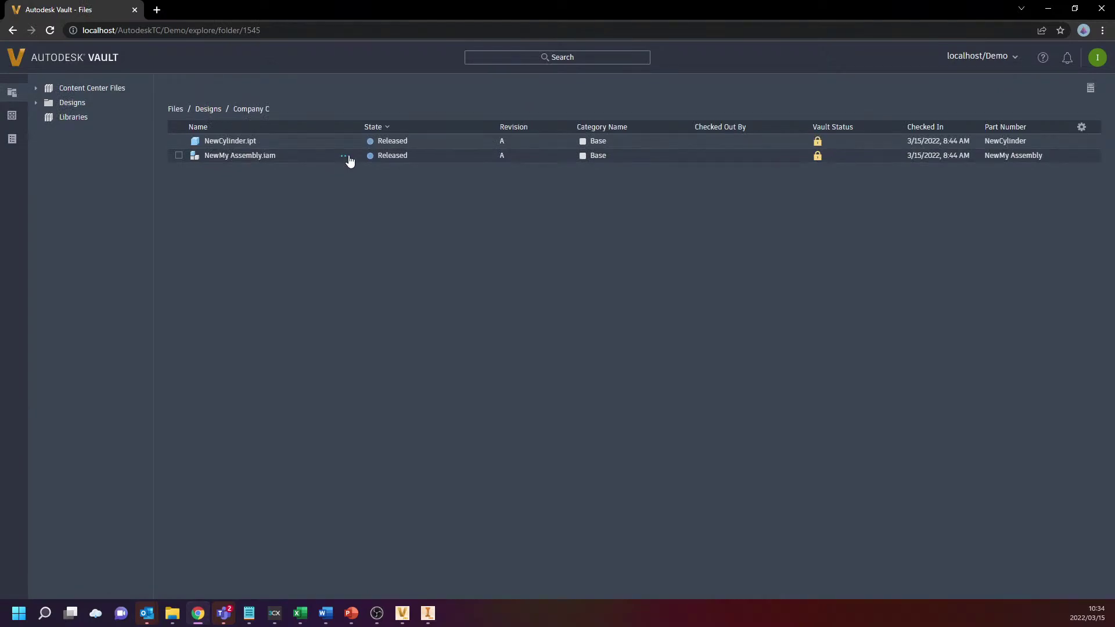
click(348, 158)
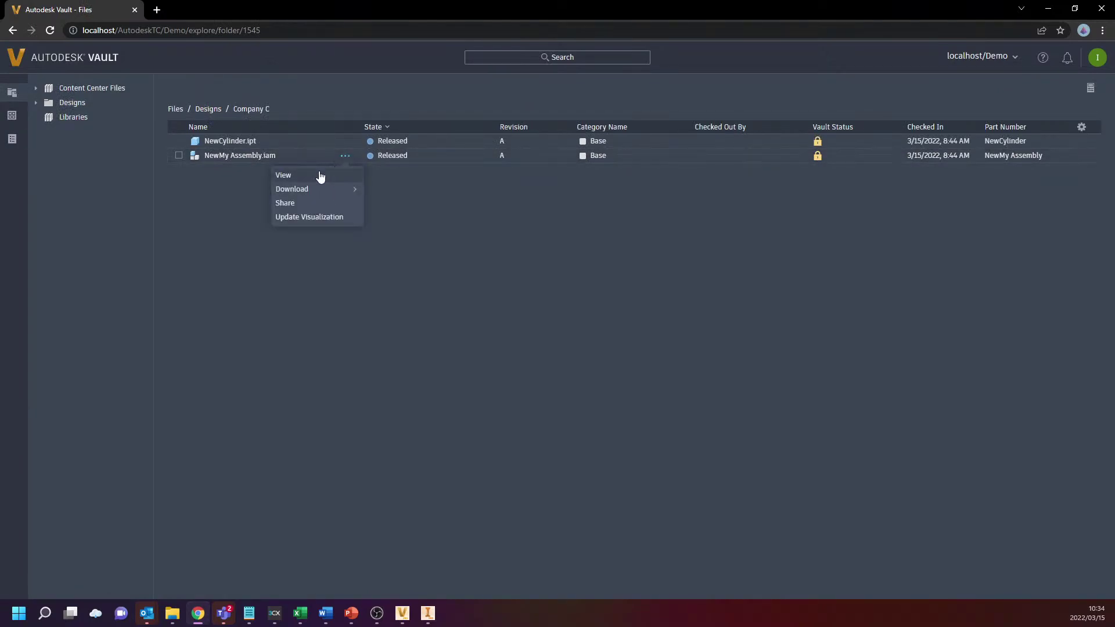
click(297, 266)
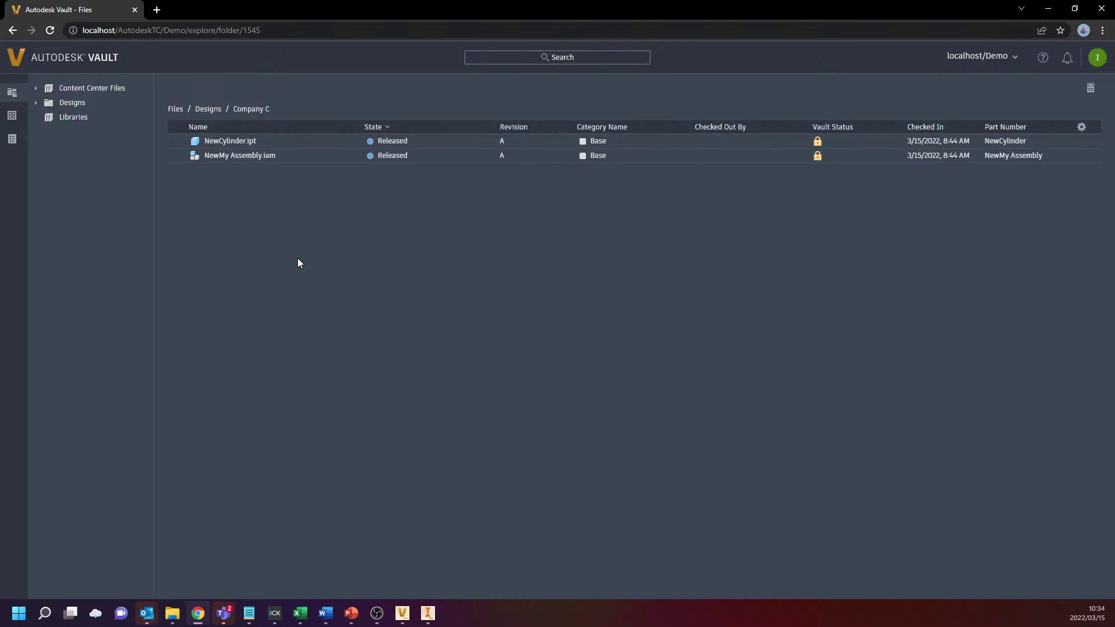
click(251, 156)
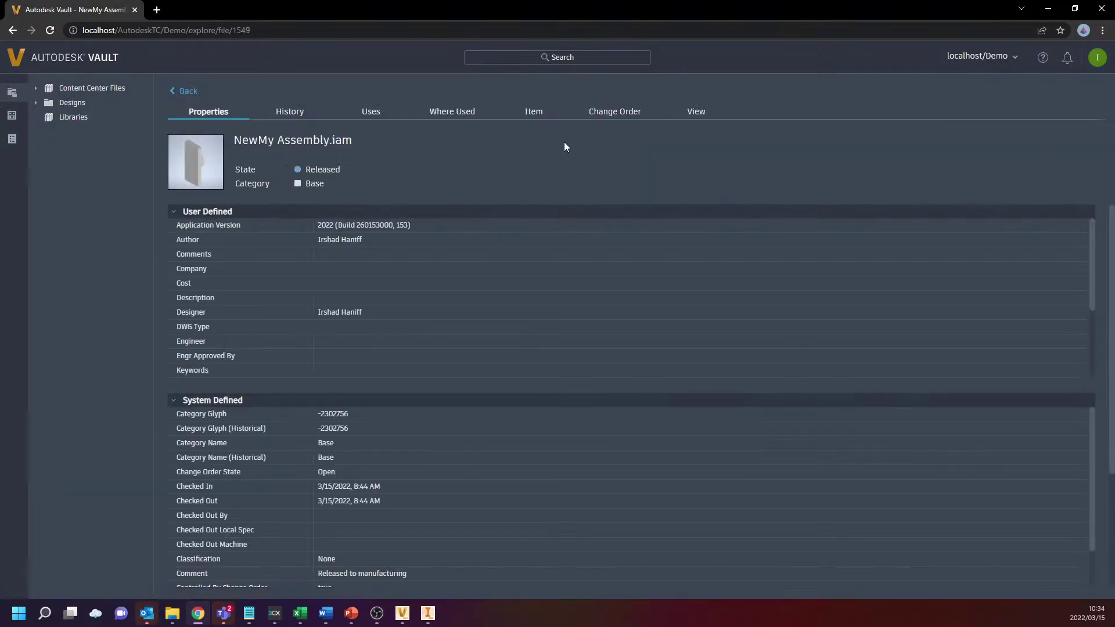
click(692, 113)
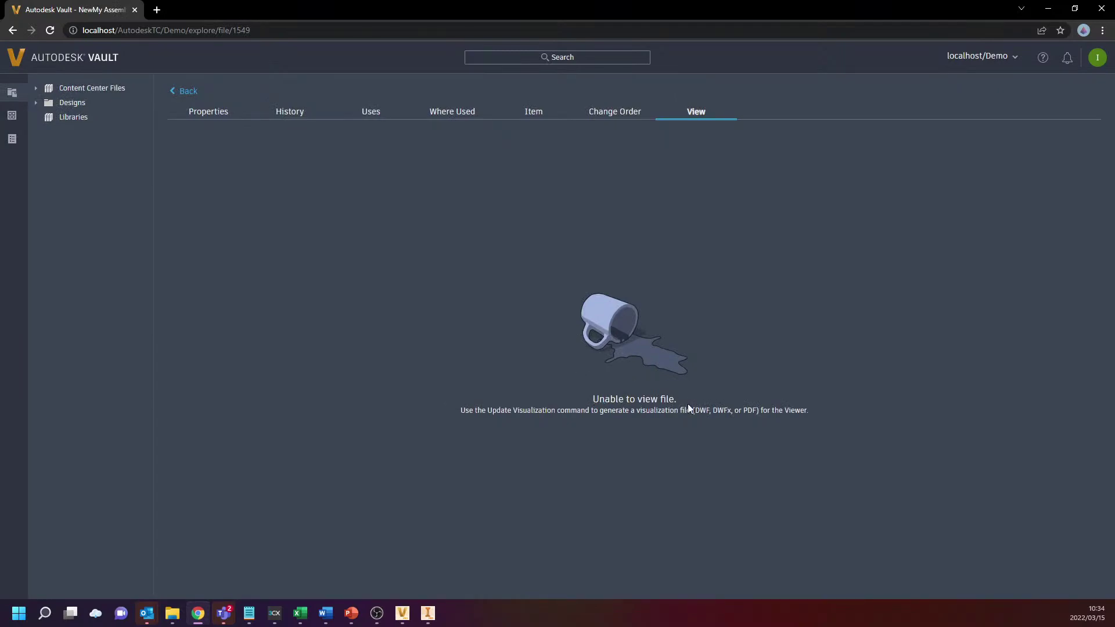
click(192, 96)
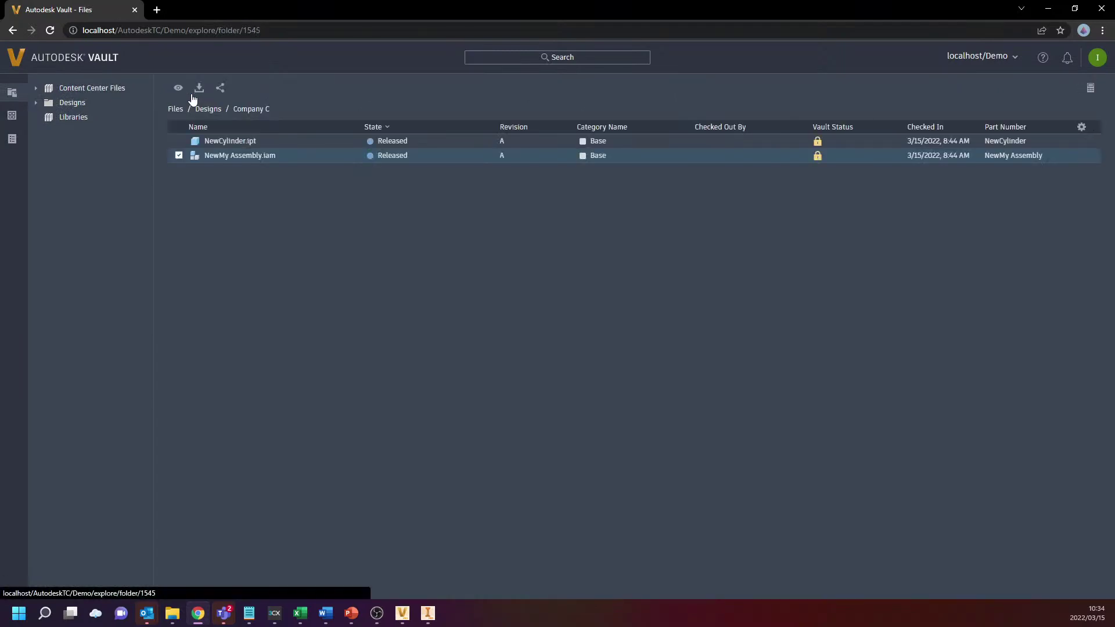
Queue an Update Visualization job for NewMy Assembly.iam and confirm it
click(345, 156)
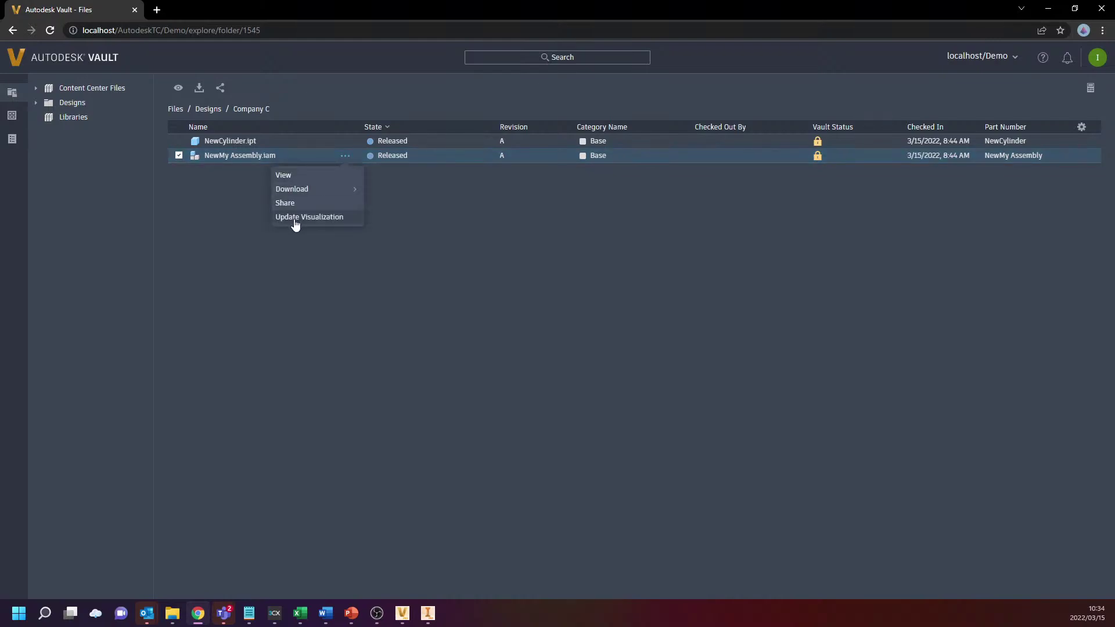
click(296, 220)
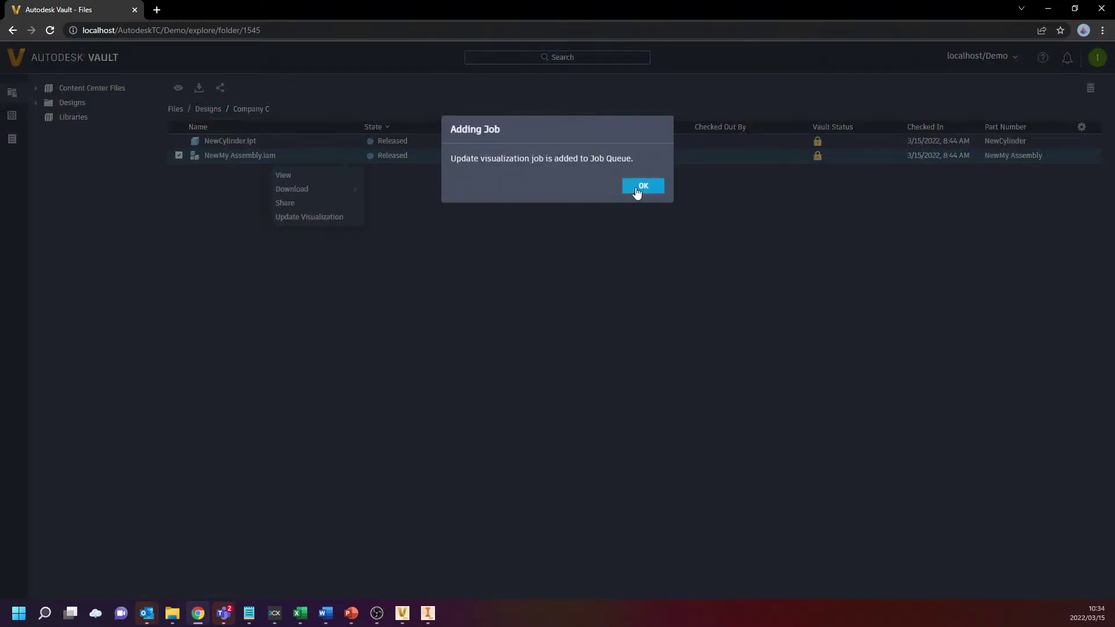
click(640, 186)
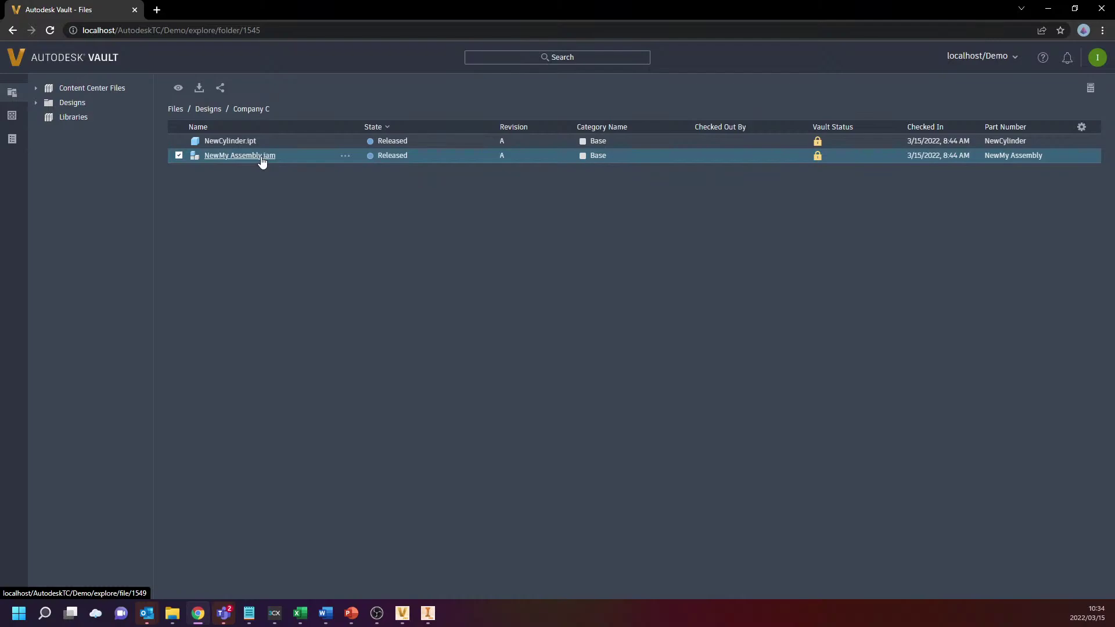
click(239, 155)
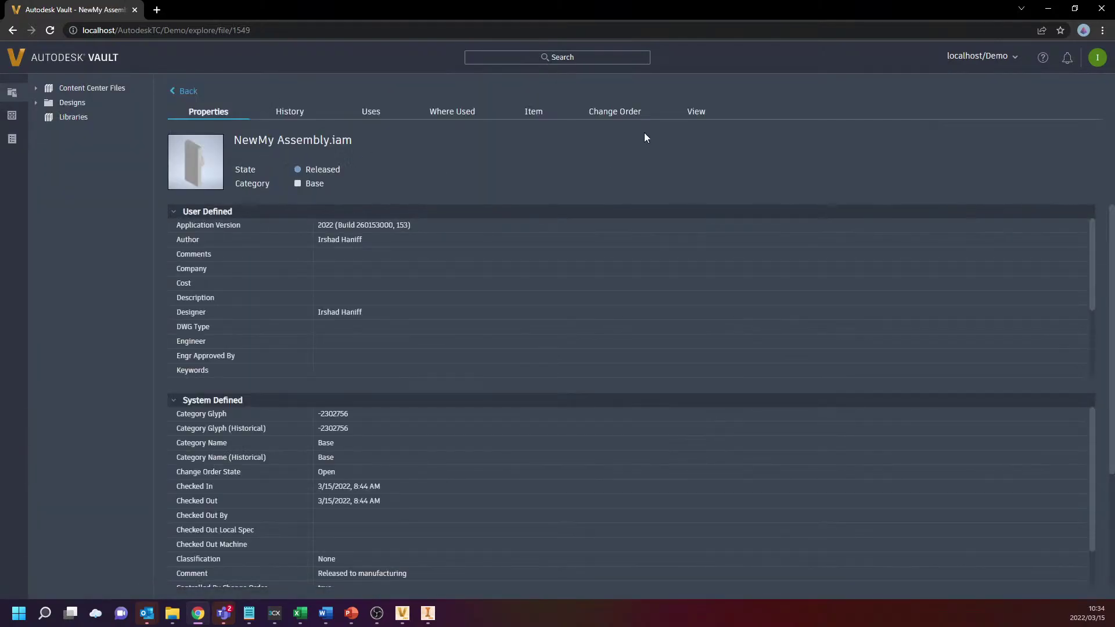
click(700, 111)
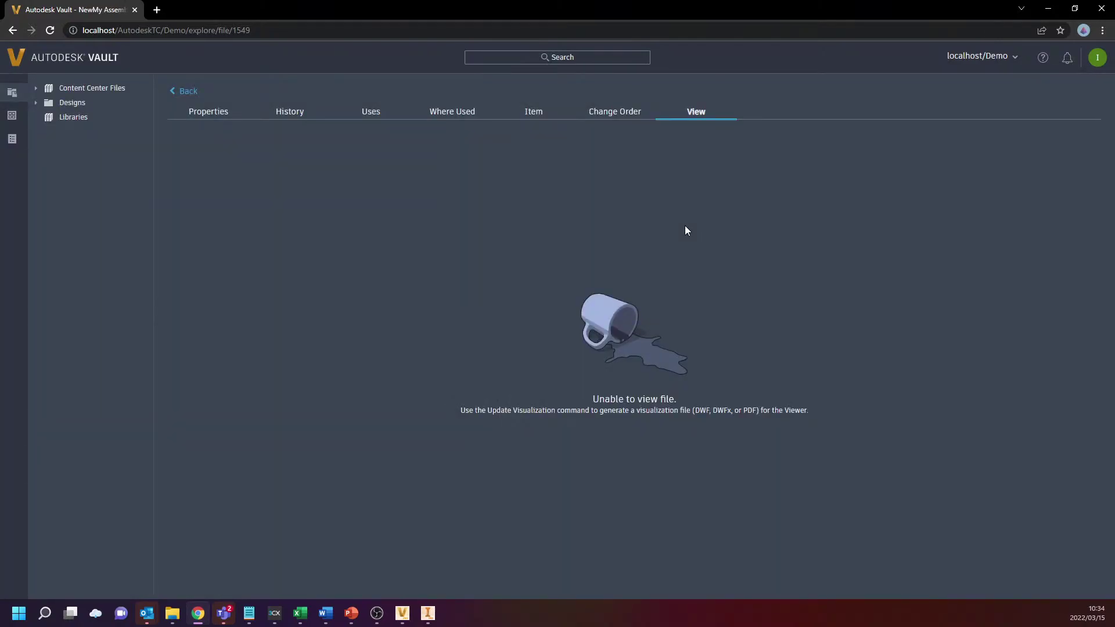
click(622, 114)
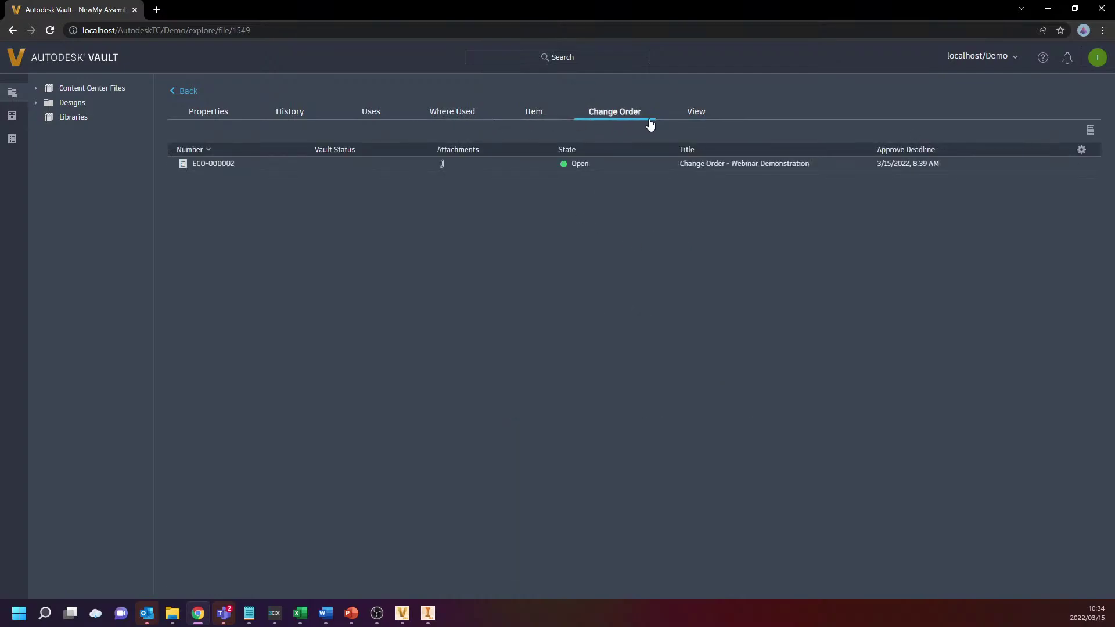
click(686, 115)
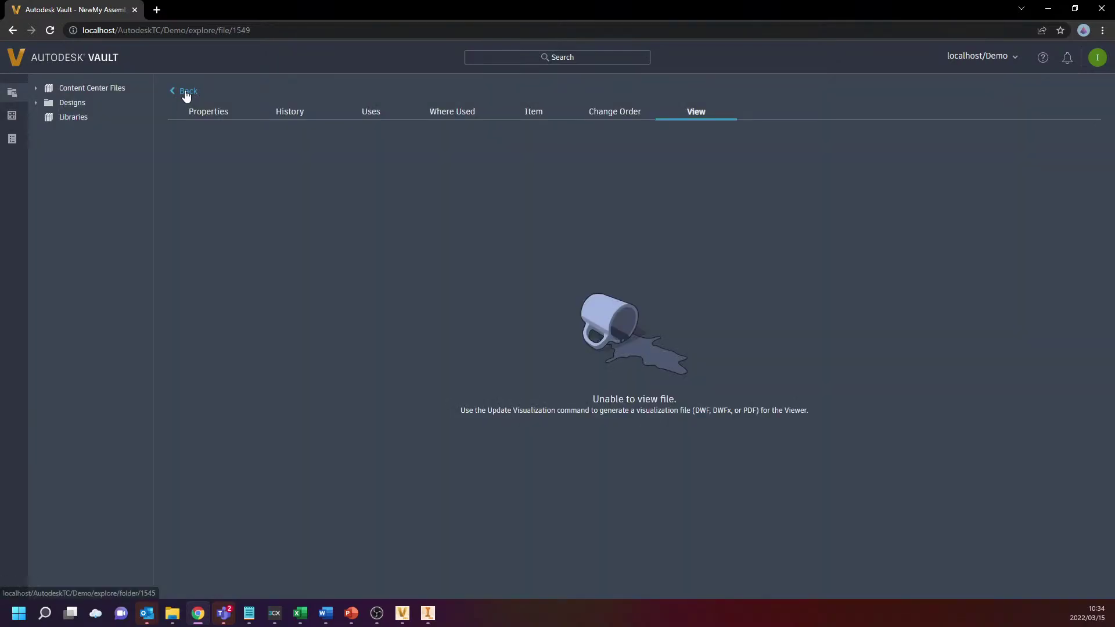
click(186, 93)
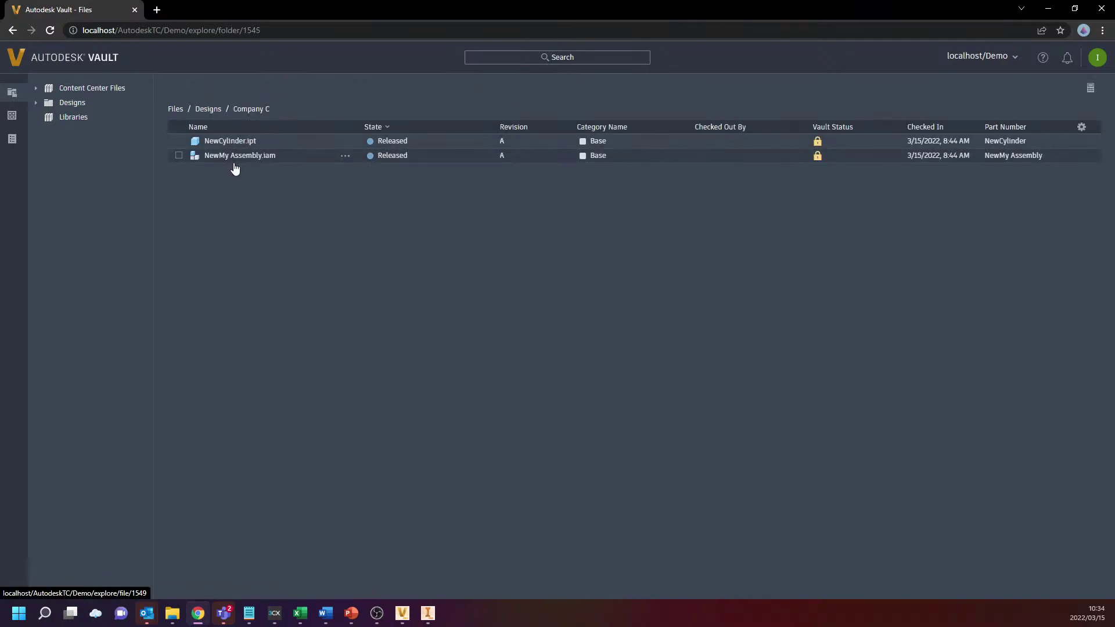
click(337, 157)
click(259, 156)
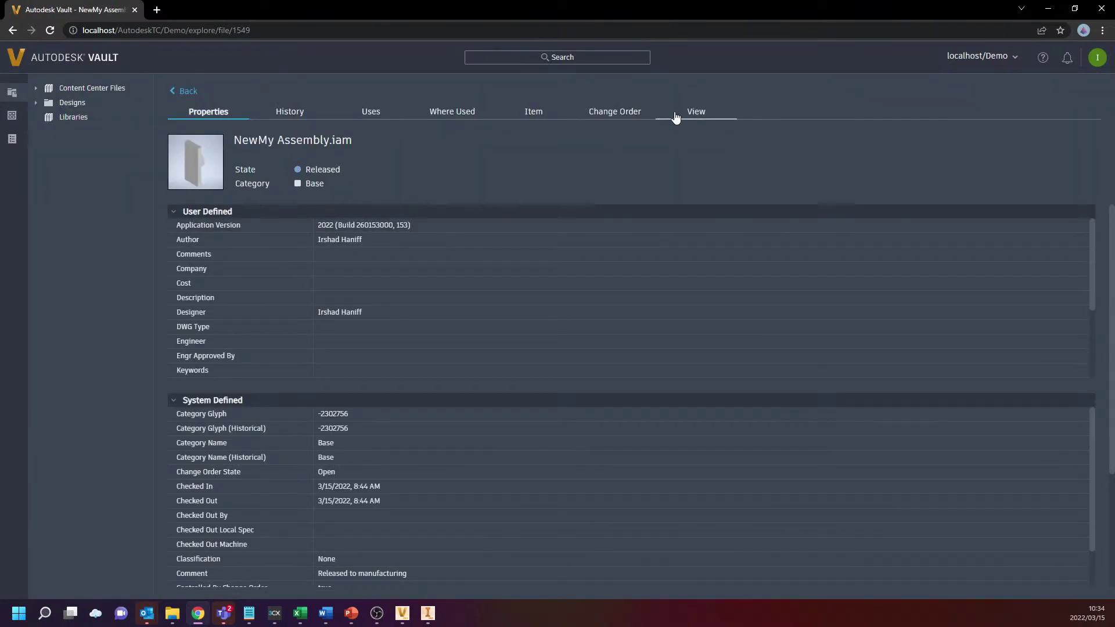
scroll(600, 235, down, 1)
scroll(593, 255, down, 5)
scroll(592, 260, up, 4)
click(698, 114)
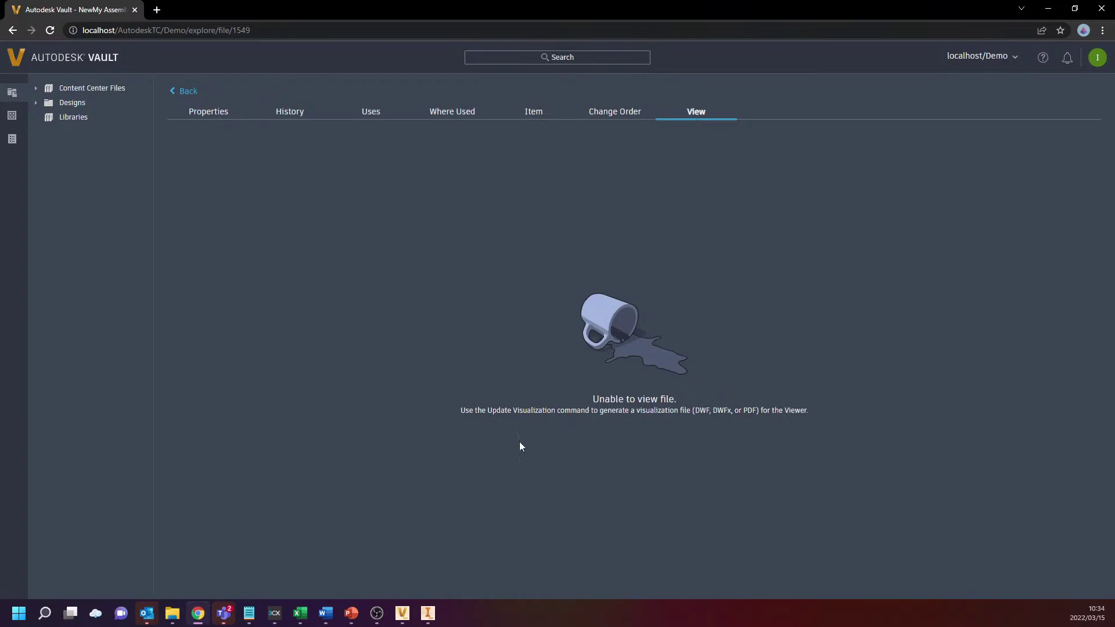
click(220, 115)
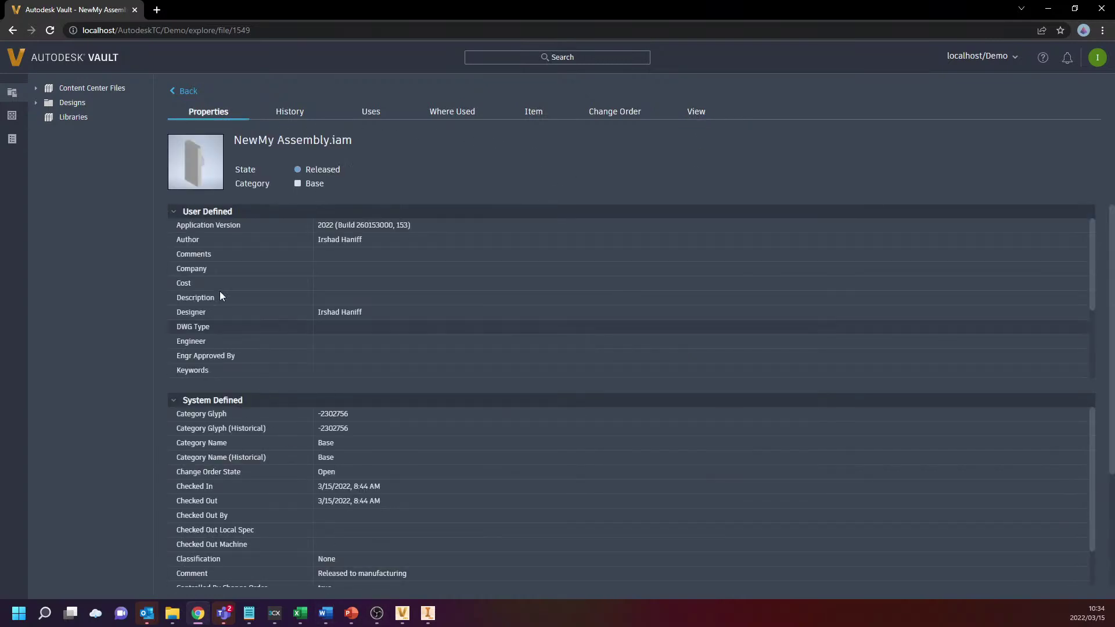
click(184, 92)
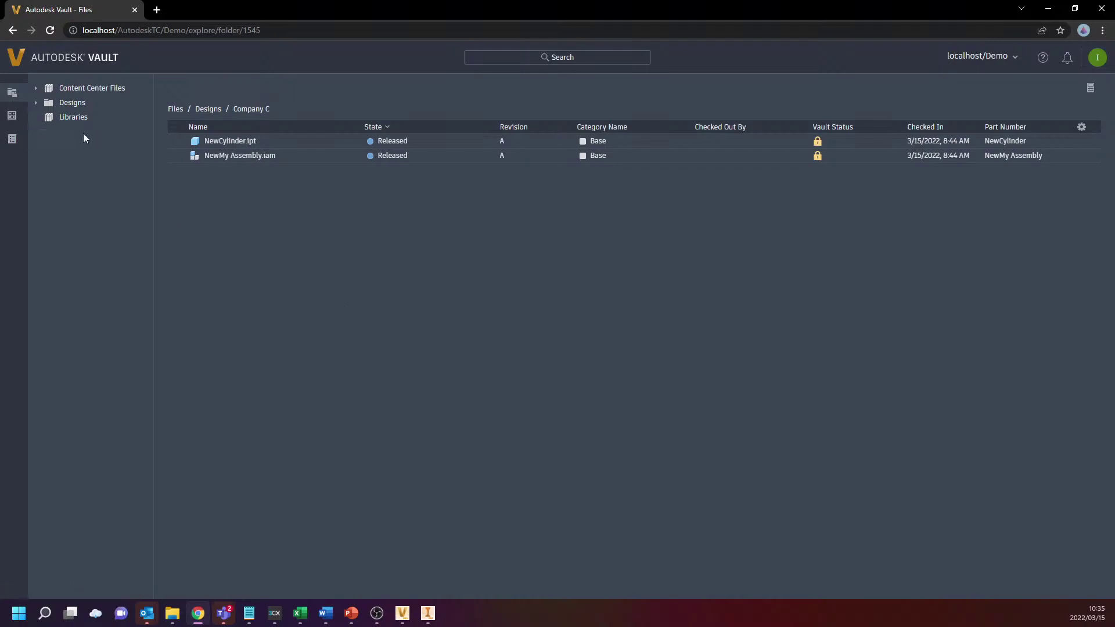
Open Designs / Company B, view My Assembly.iam's properties, then return to the folder
click(72, 105)
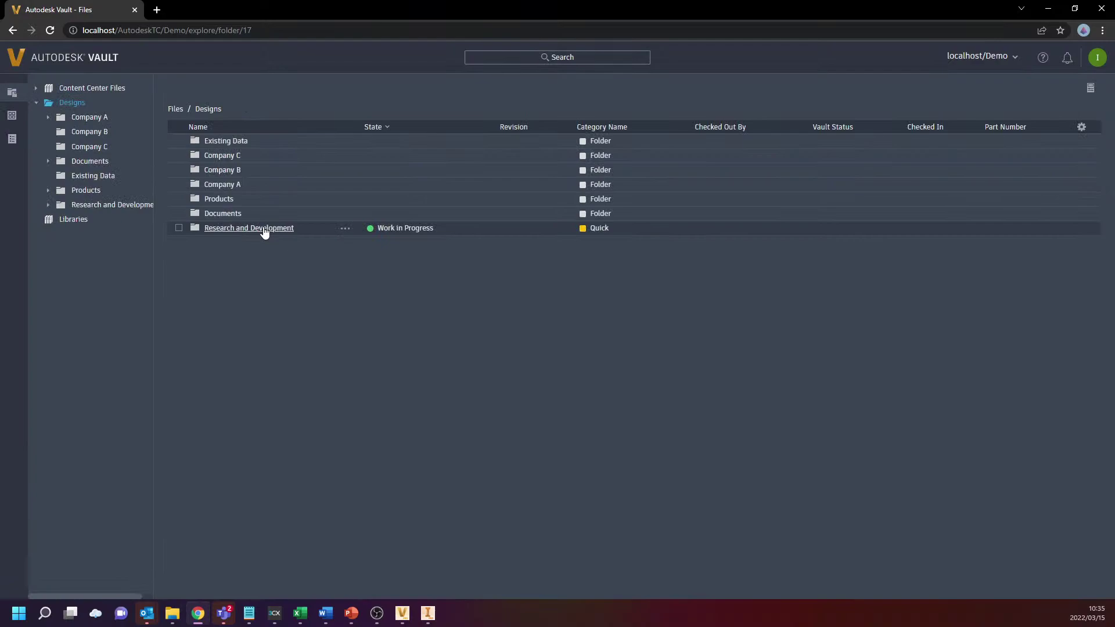
click(230, 172)
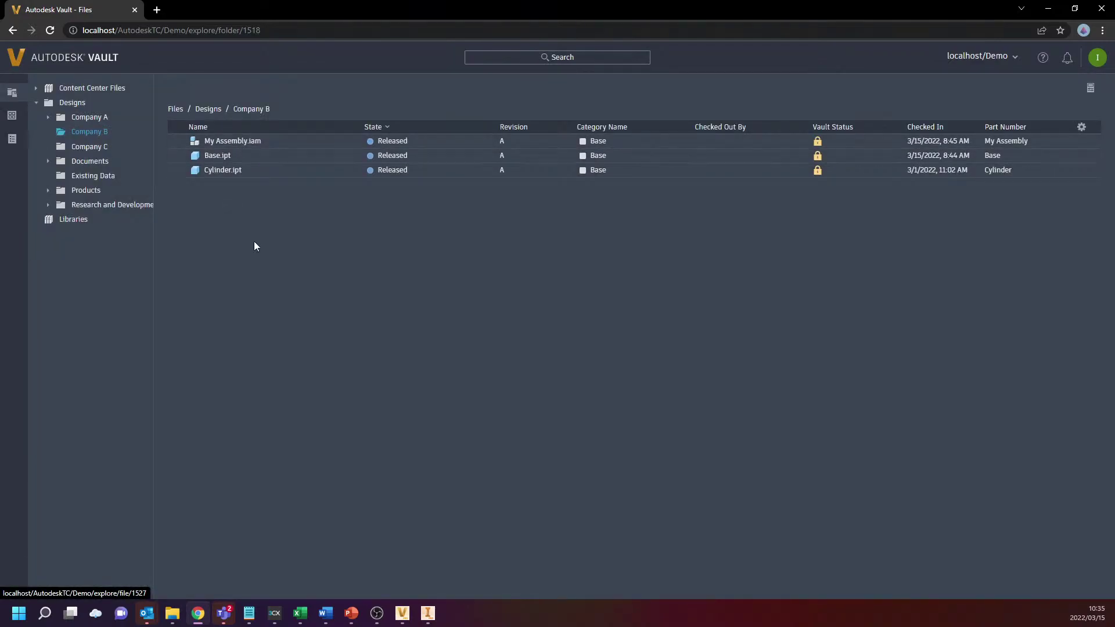
click(231, 144)
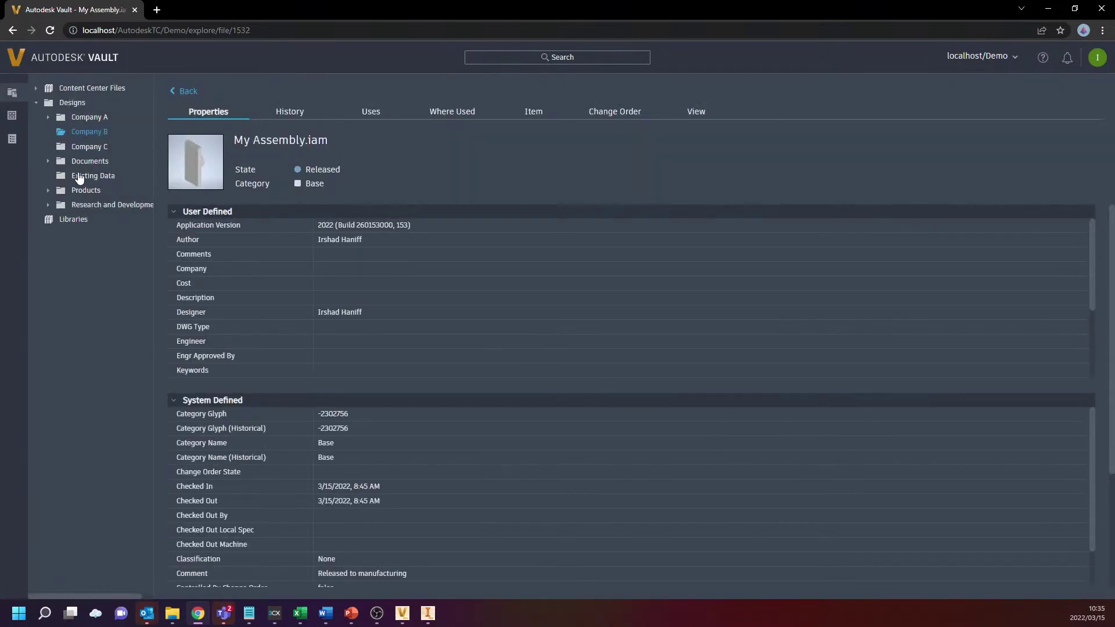
click(190, 92)
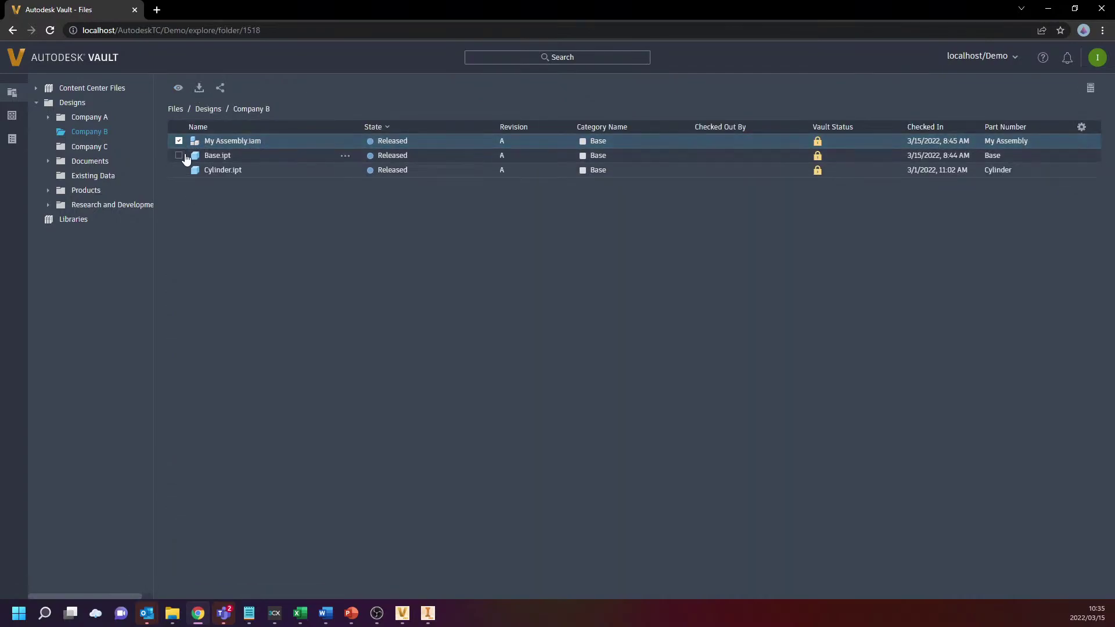
Open the Share dialog for My Assembly.iam and enter a recipient e-mail address
click(220, 87)
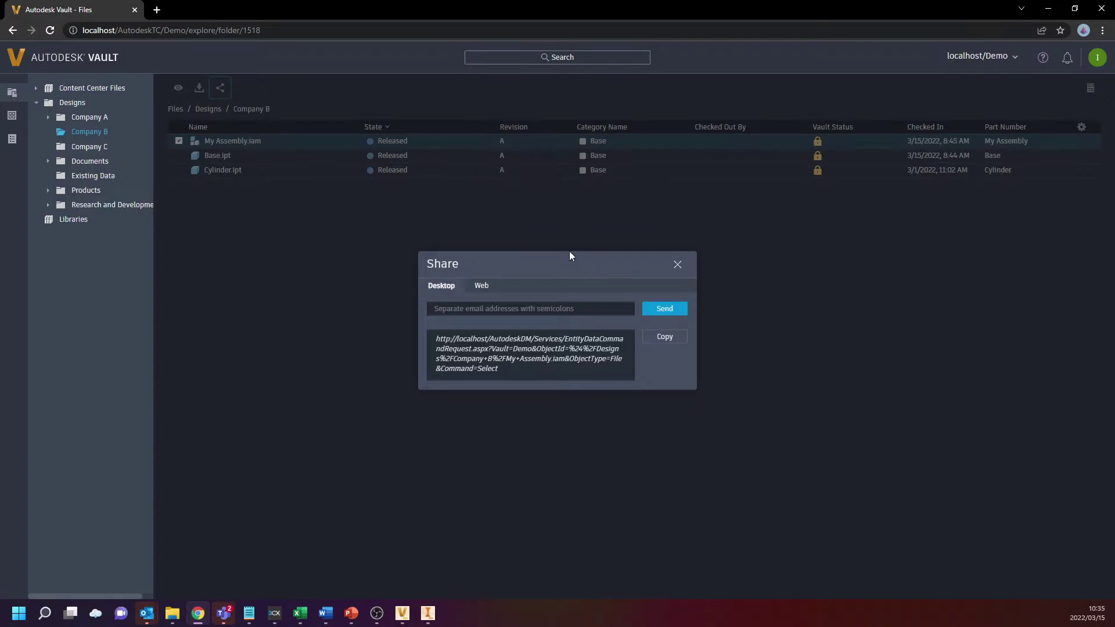
click(569, 308)
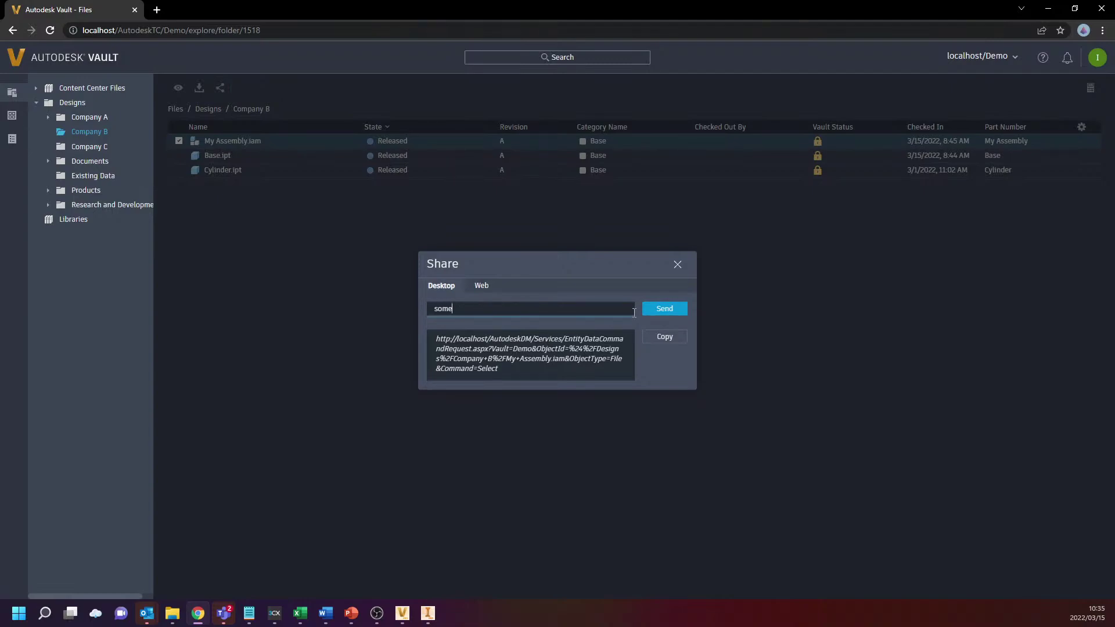
Compare the Desktop and Web links, then copy the web link ending /explore/file/1532
click(562, 372)
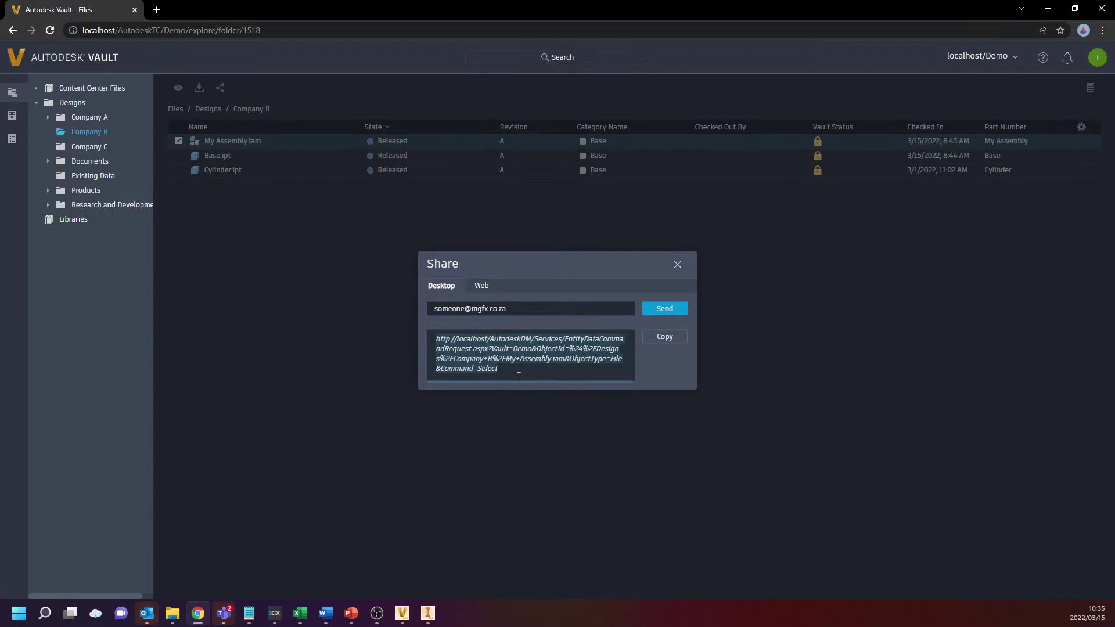
click(482, 288)
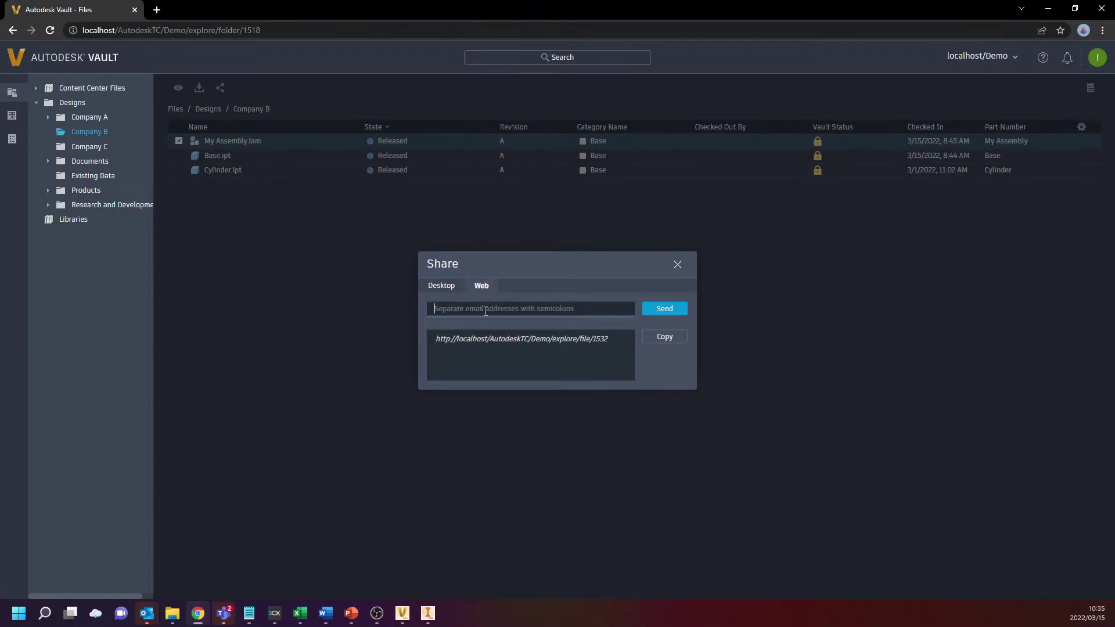
drag(611, 341, 430, 342)
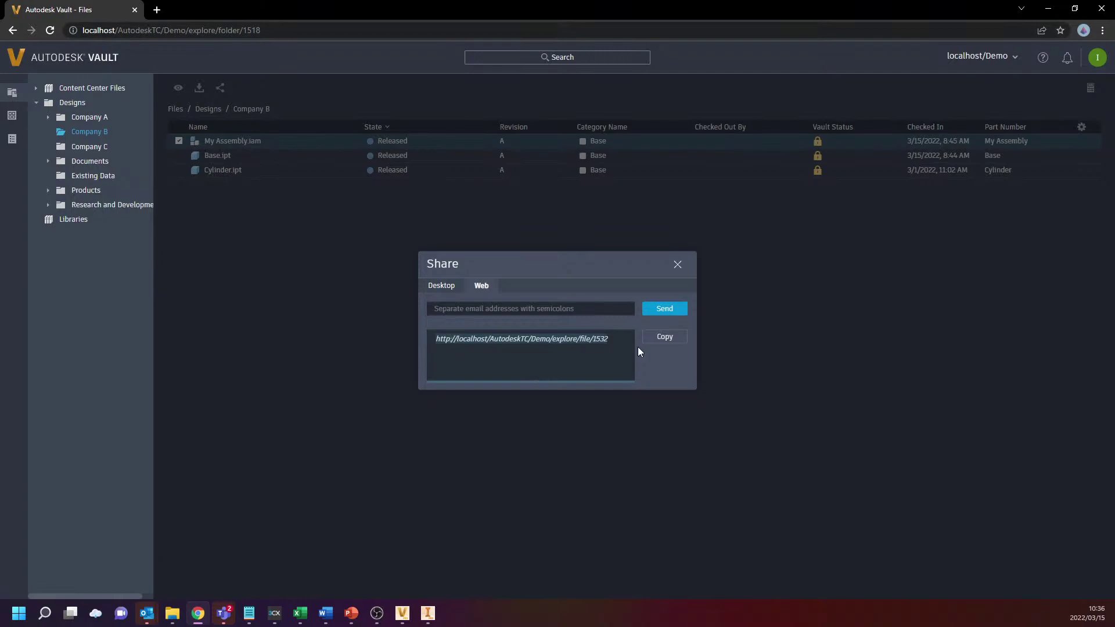
click(440, 286)
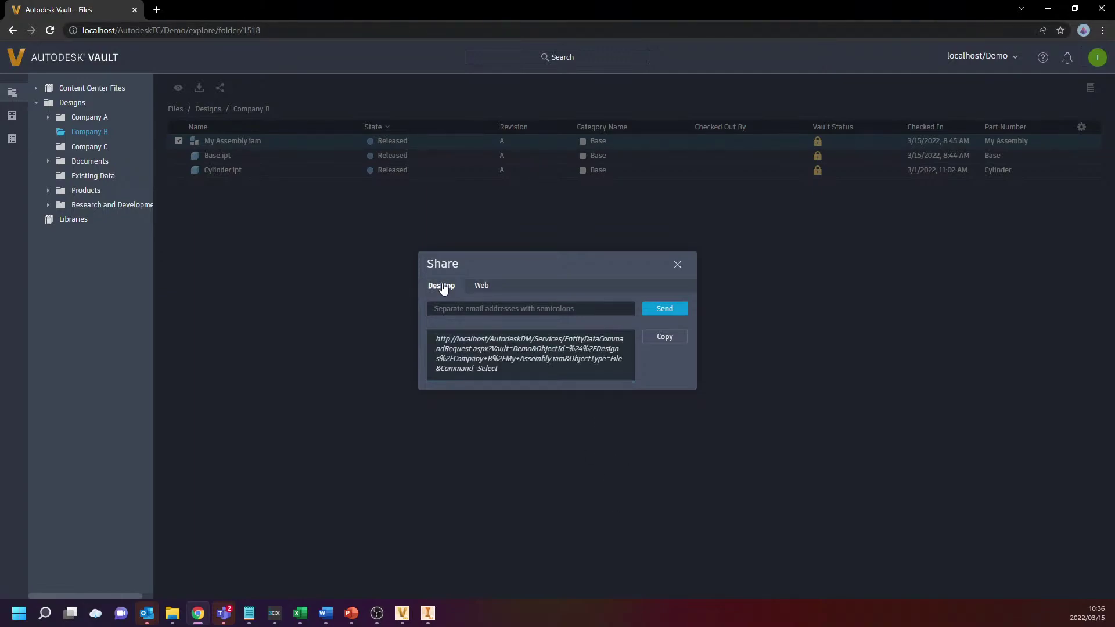
click(485, 286)
drag(615, 346, 367, 328)
click(665, 340)
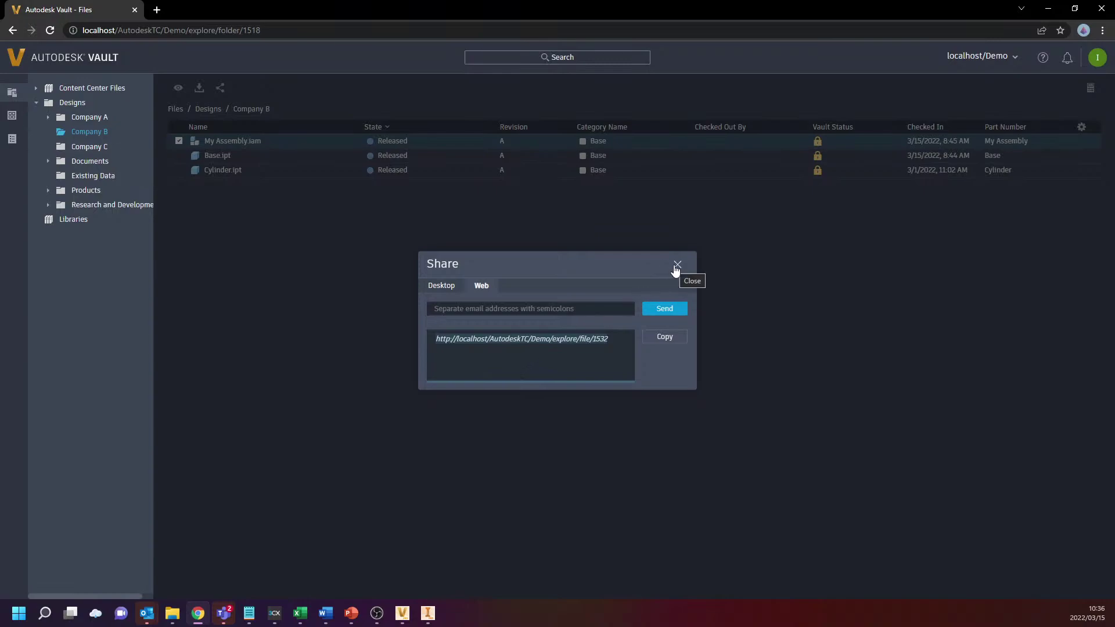
Close the Share dialog back to the Company B list and switch to PowerPoint
click(676, 266)
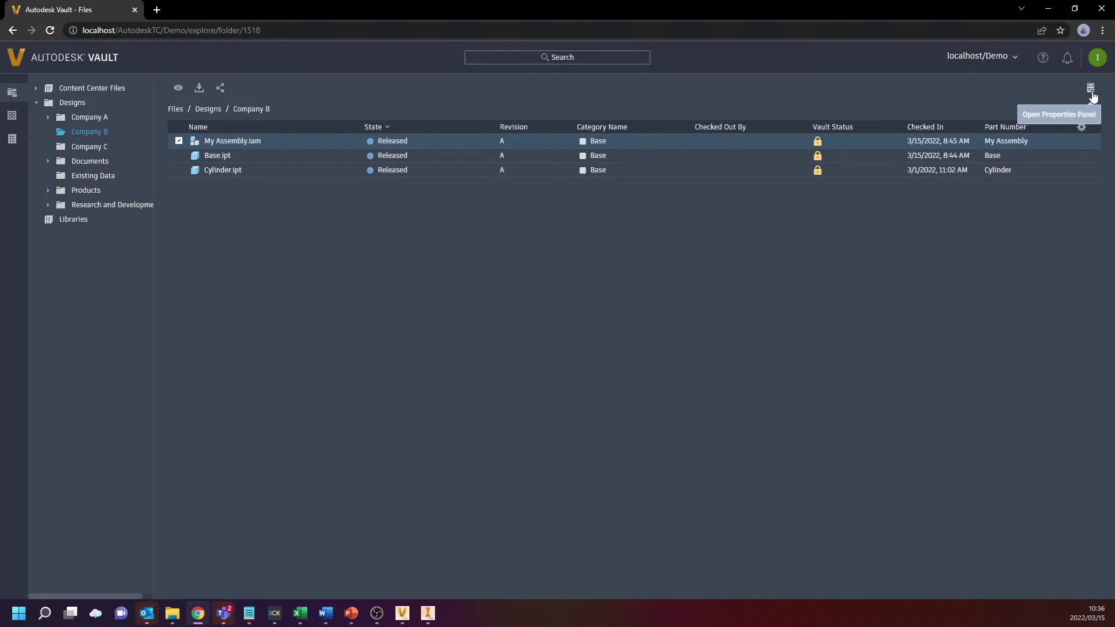
key(alt+Tab)
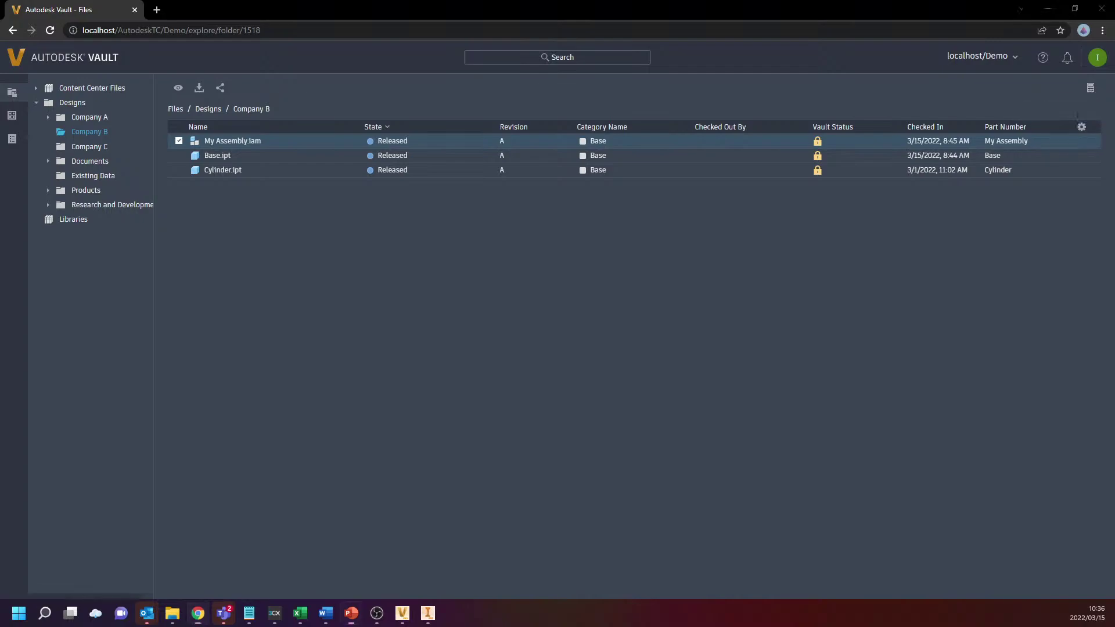